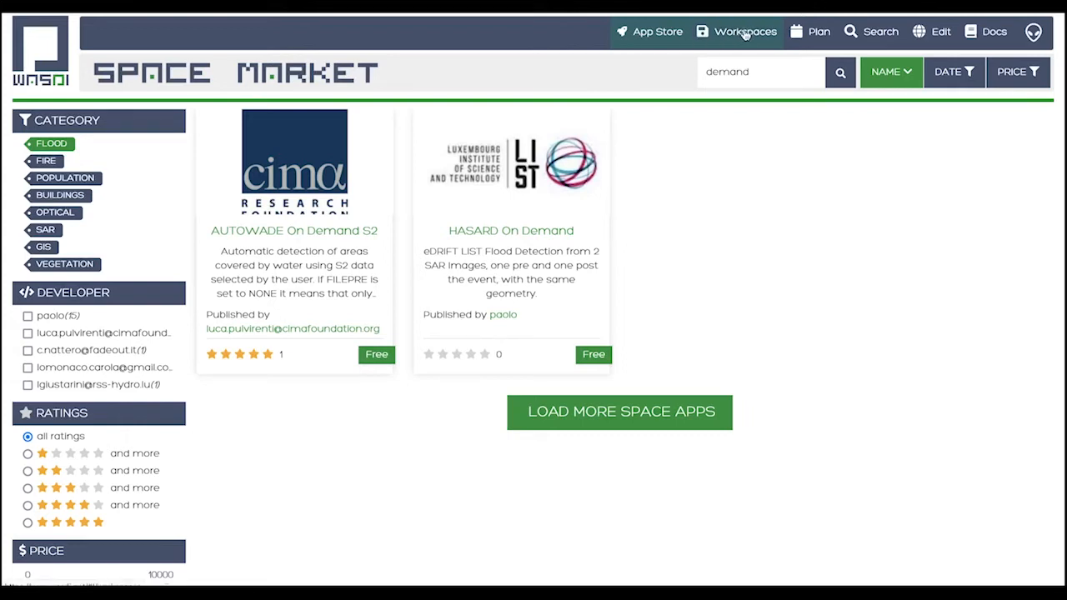
Open the ADB workspace from the list of workspaces
left_click(744, 32)
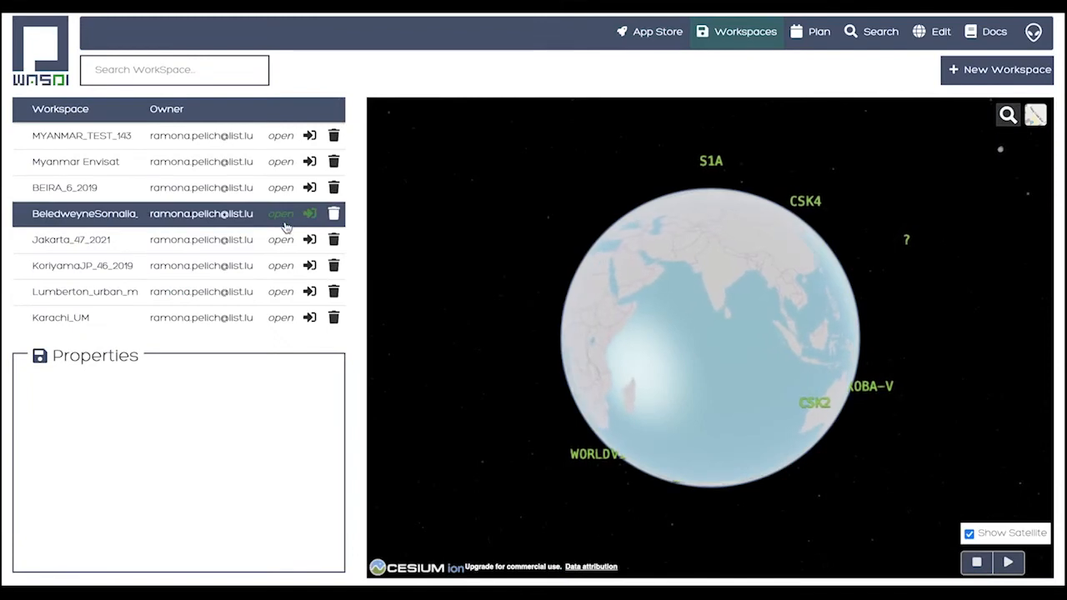
scroll(284, 227, "down", 5)
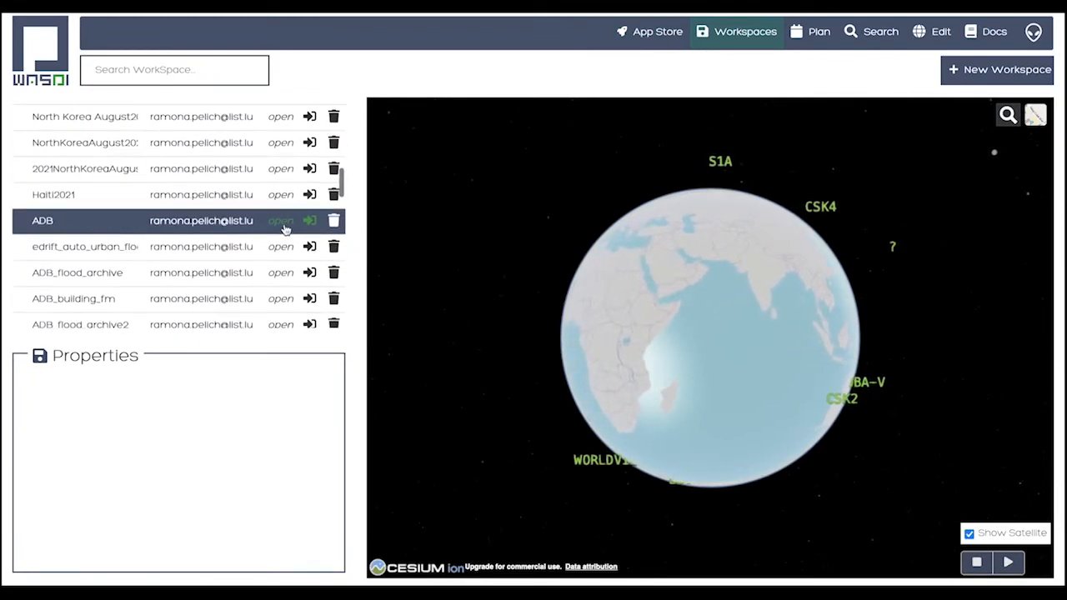
left_click(284, 226)
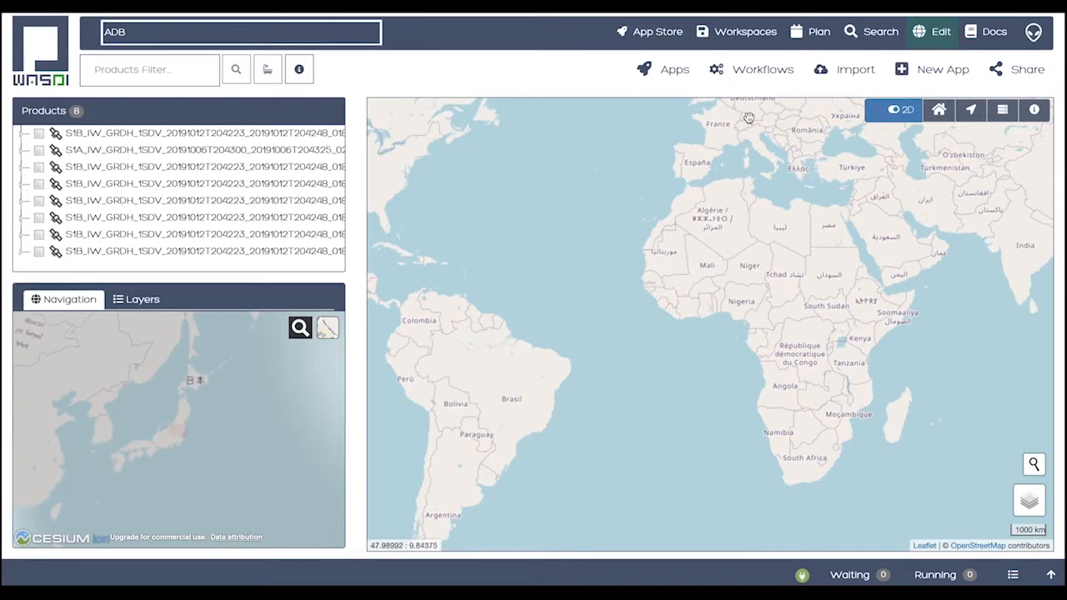
Go to the product search and draw a rectangular search area on the map over eastern Honshu, just north of Tokyo
left_click(878, 33)
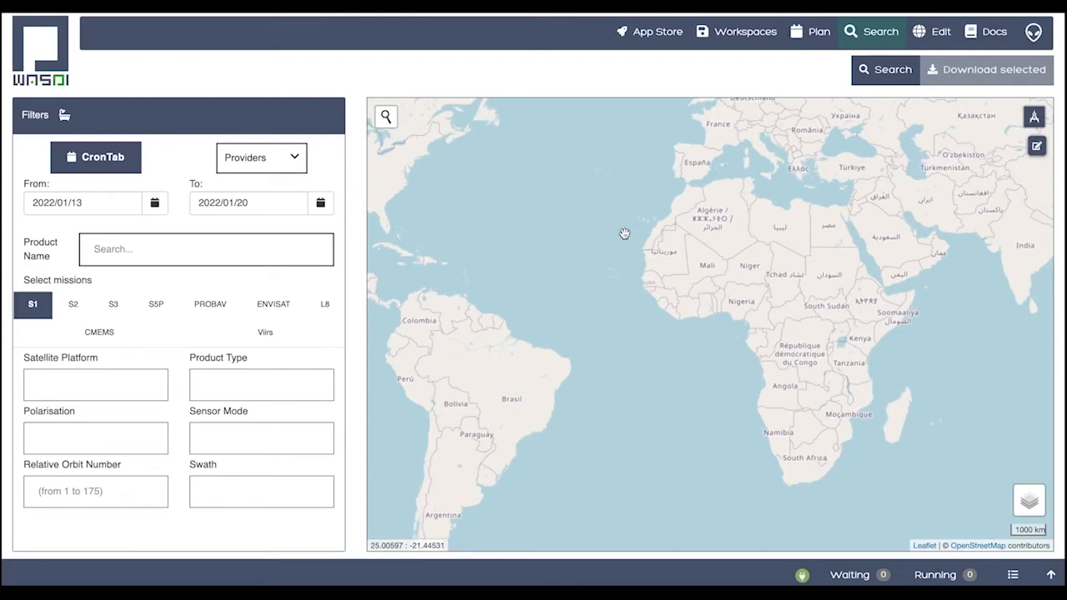
left_click_drag(735, 239, 561, 289)
left_click_drag(797, 322, 669, 307)
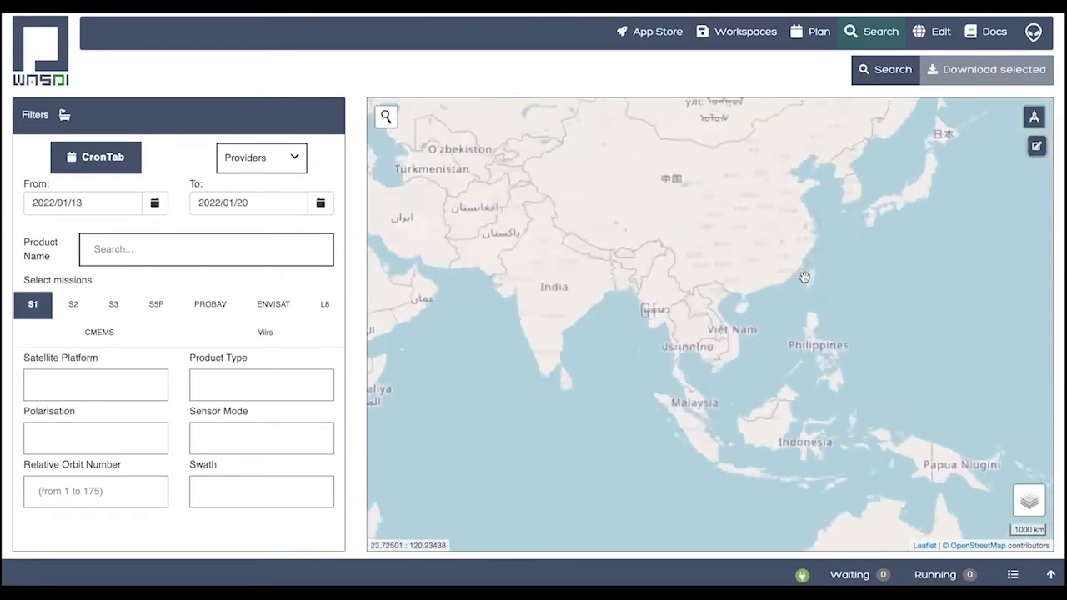
scroll(804, 277, "up", 1)
scroll(856, 280, "up", 1)
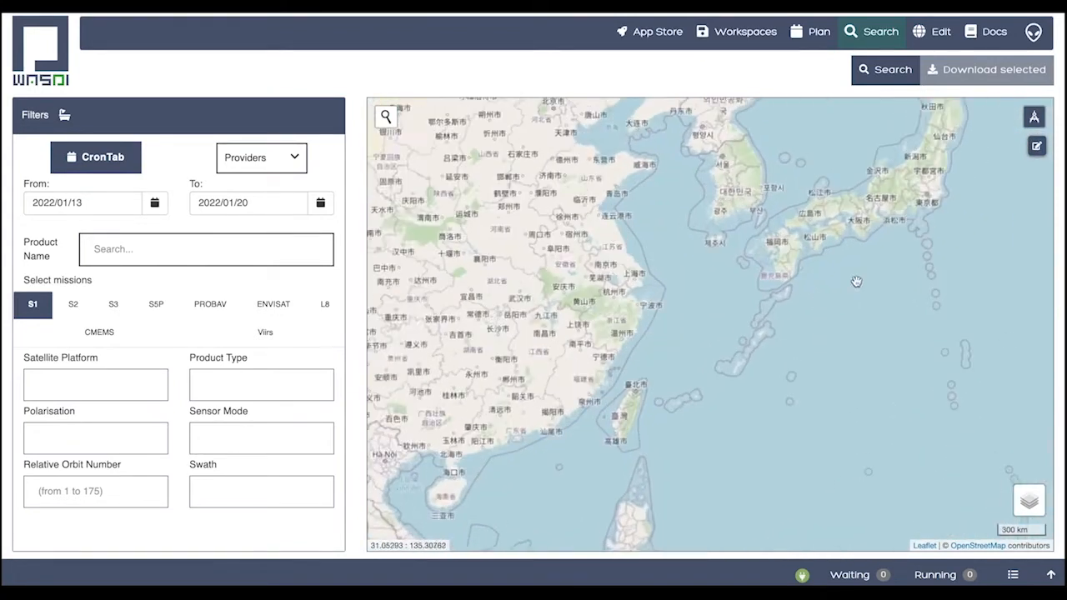
scroll(763, 354, "up", 2)
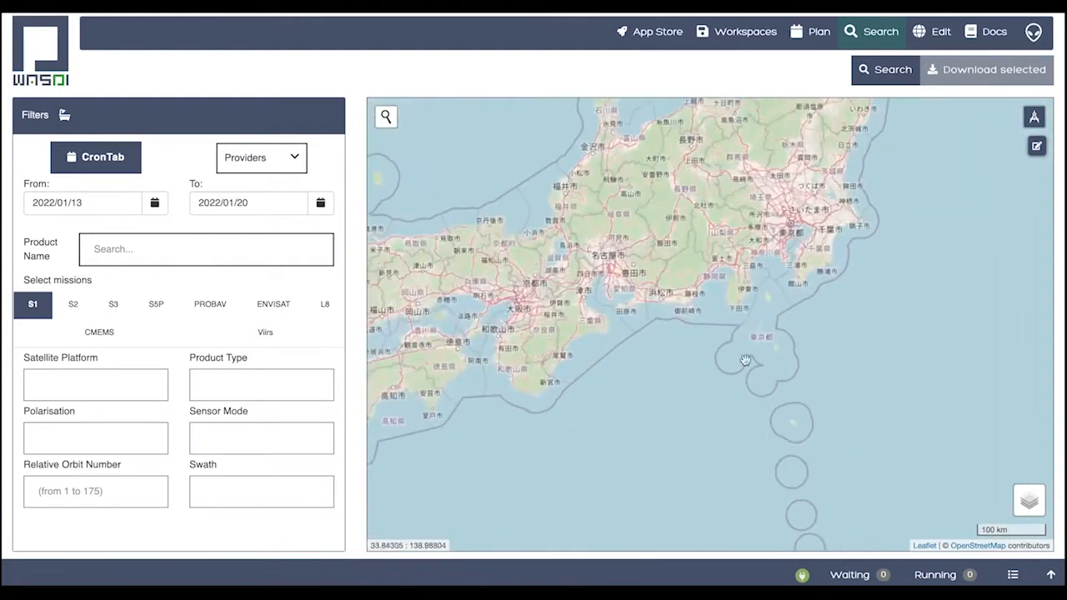
left_click_drag(795, 213, 725, 391)
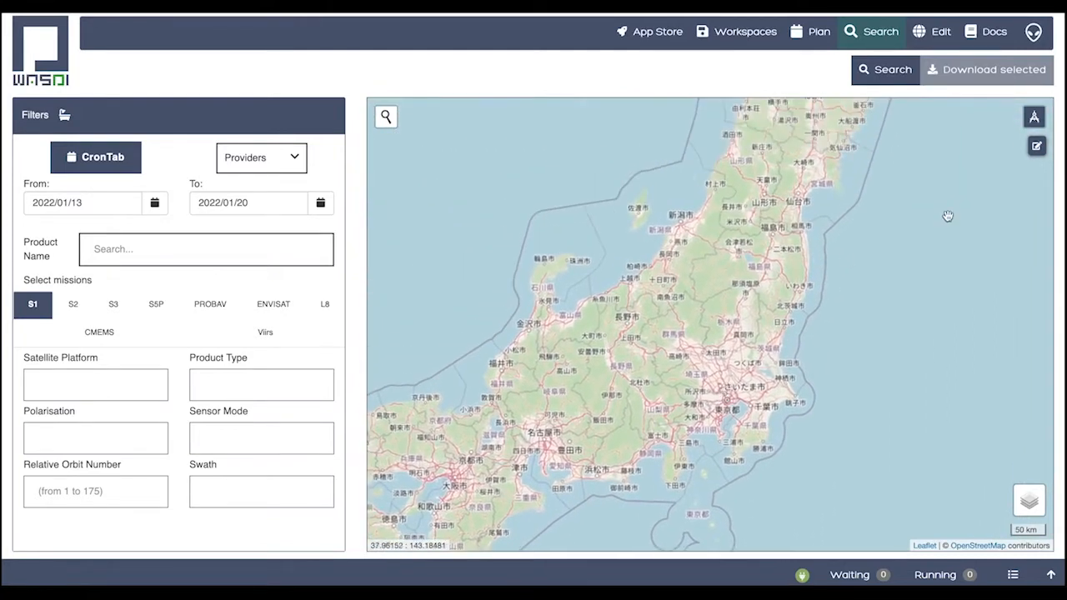
left_click(1036, 147)
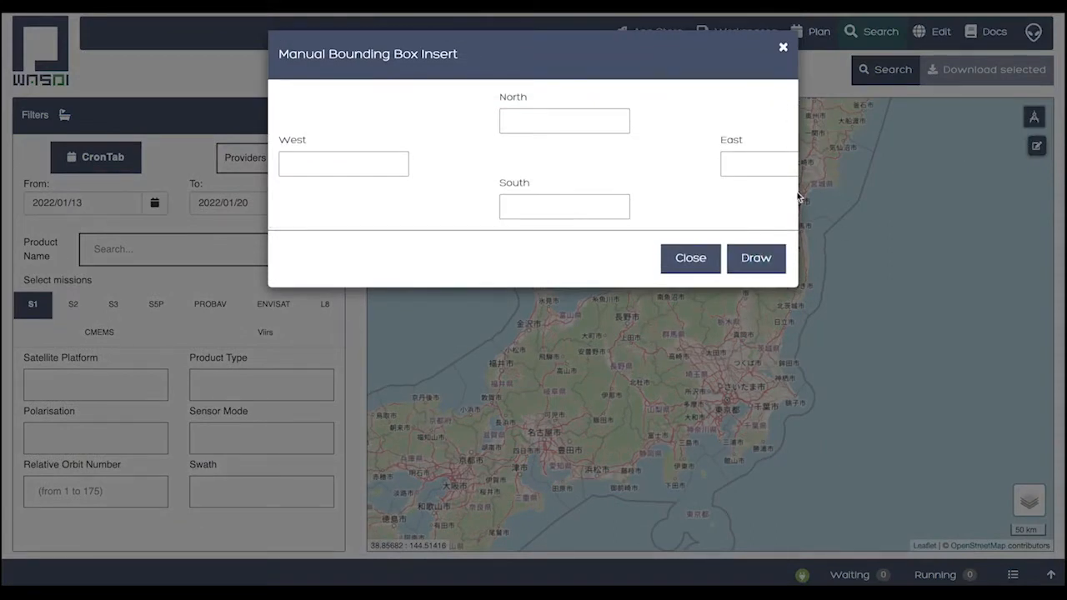
left_click(690, 258)
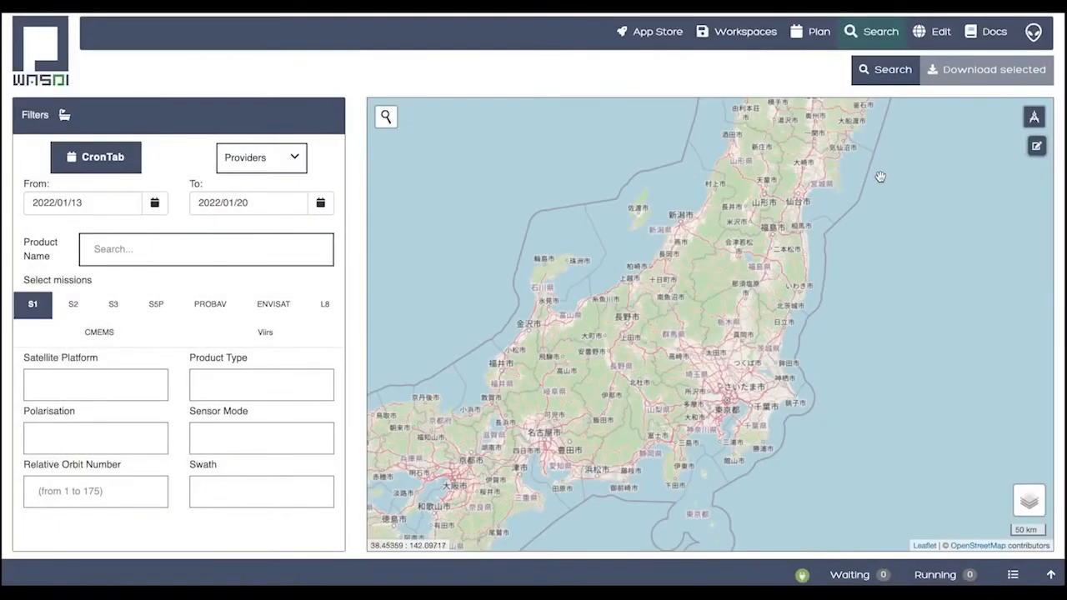
left_click(1034, 117)
left_click_drag(710, 279, 794, 348)
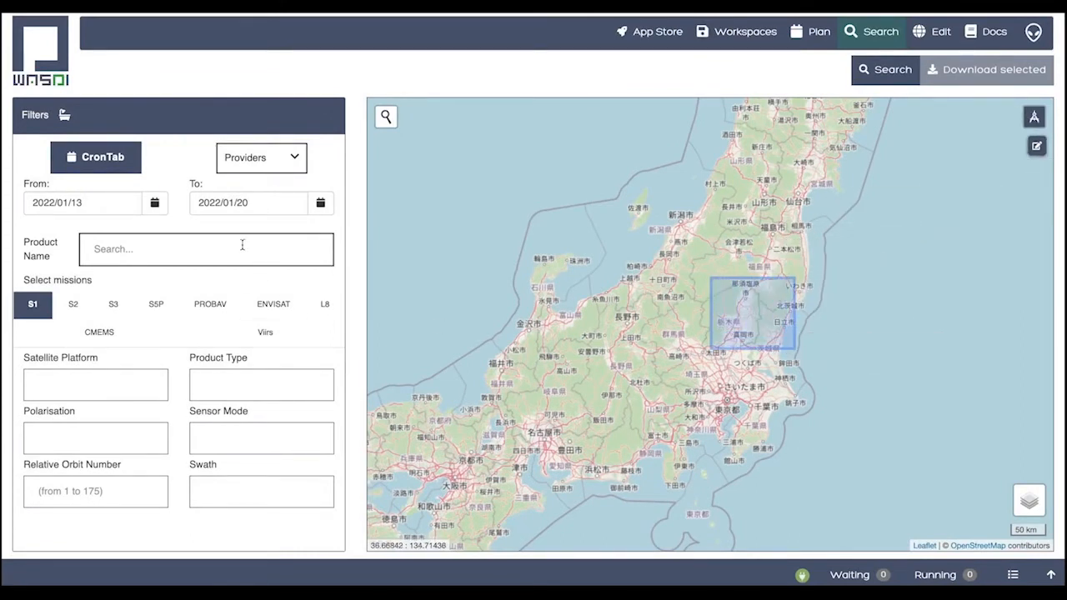
Set the start date of the search period to 2019/10/11
left_click(154, 203)
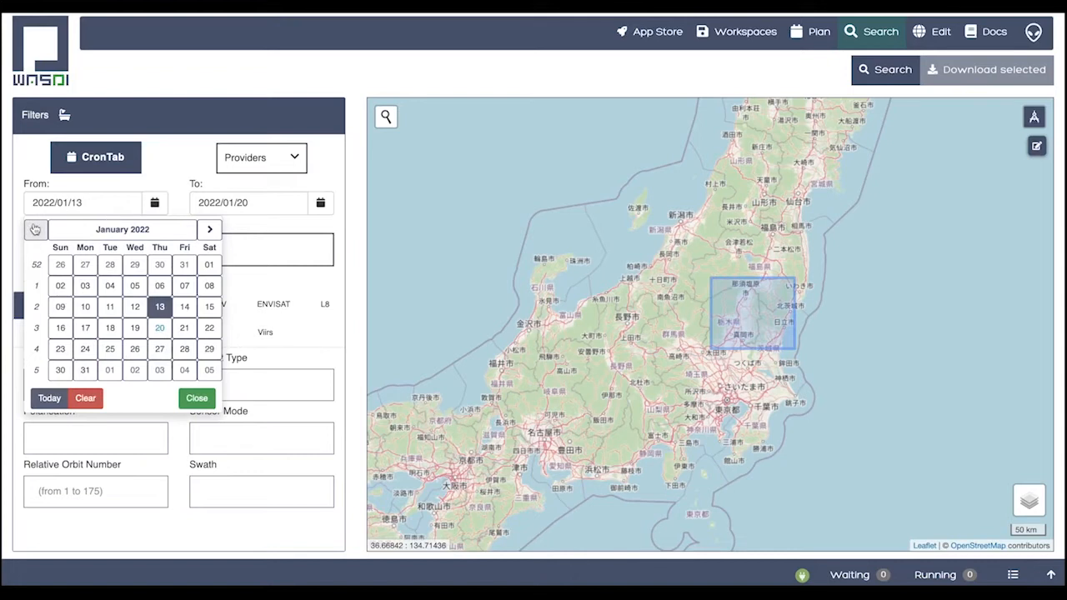
left_click(61, 229)
left_click(51, 231)
left_click(51, 231)
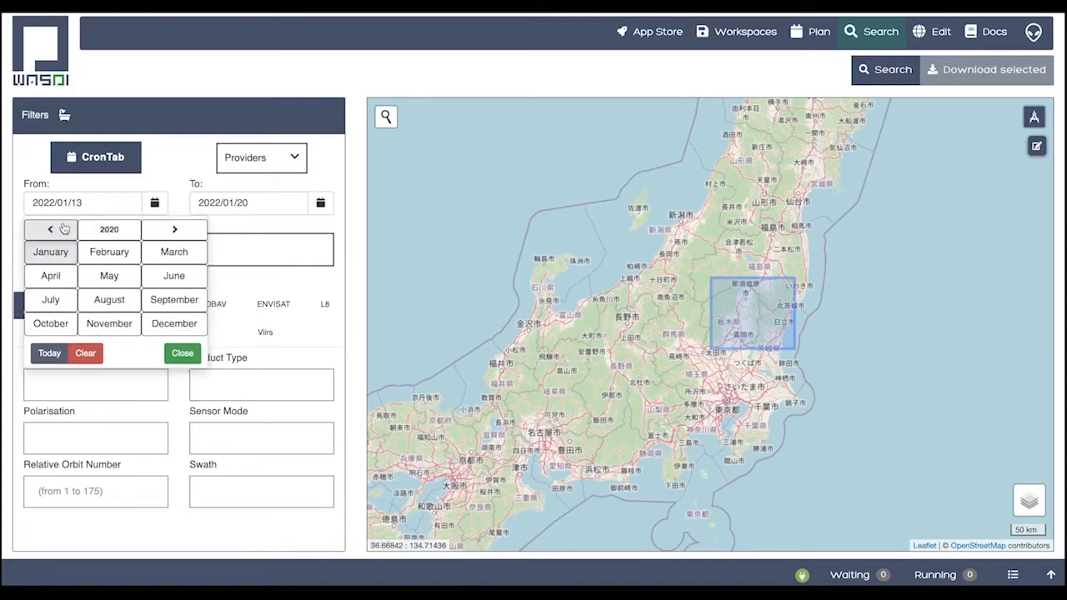
left_click(51, 231)
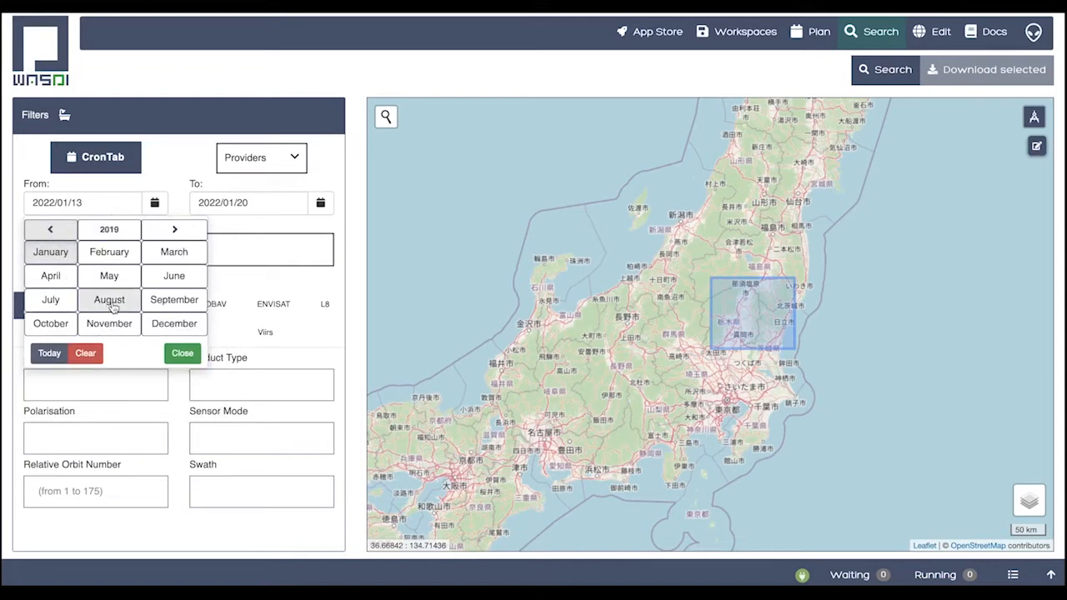
left_click(50, 322)
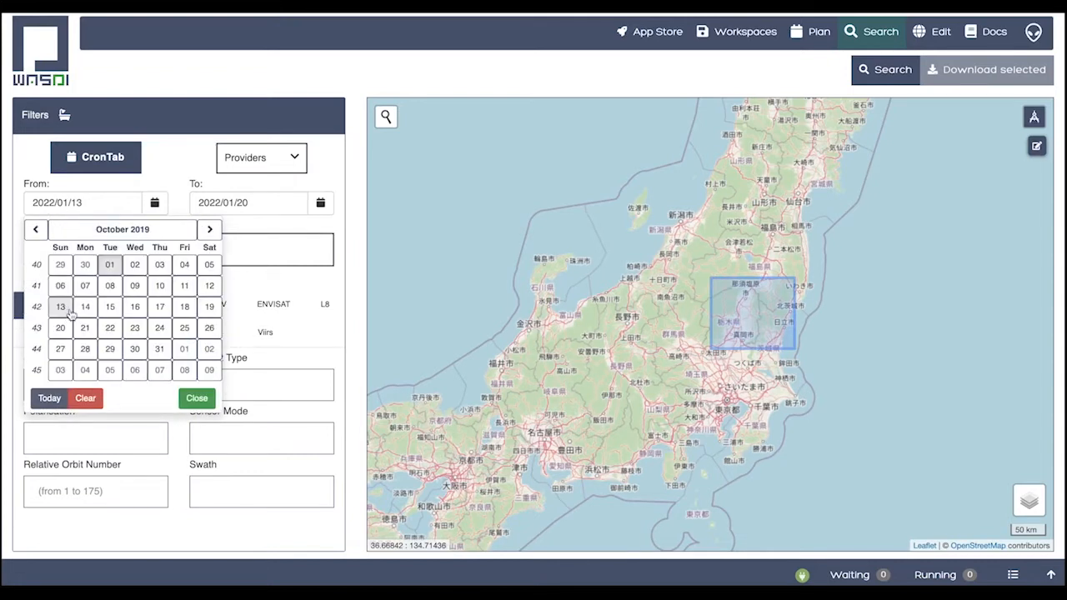
left_click(185, 287)
Set the end date of the search period to 2019/10/13
left_click(320, 203)
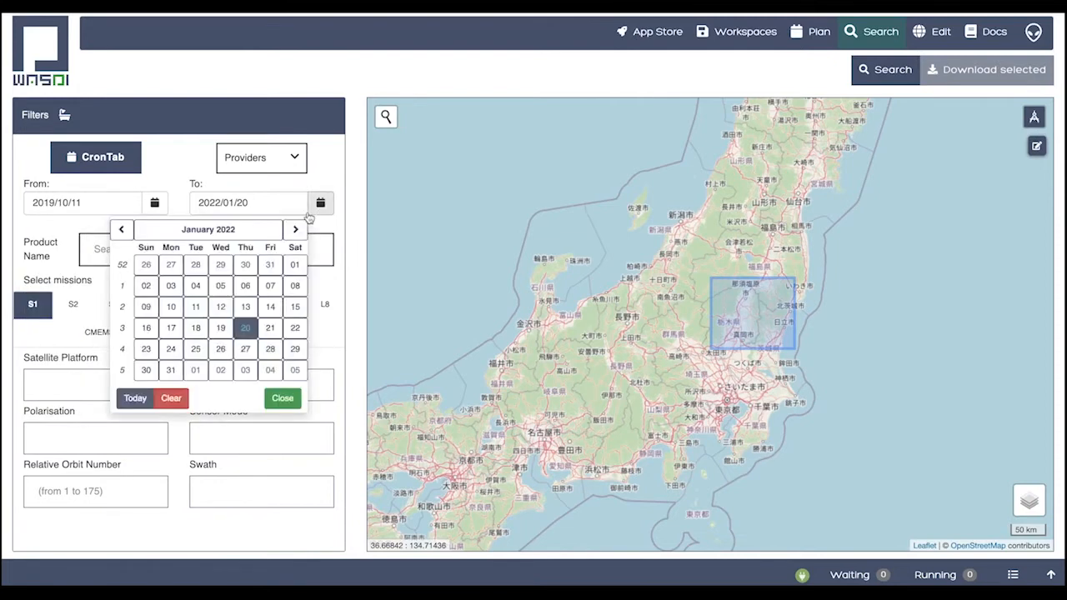
left_click(208, 229)
left_click(150, 230)
left_click(150, 230)
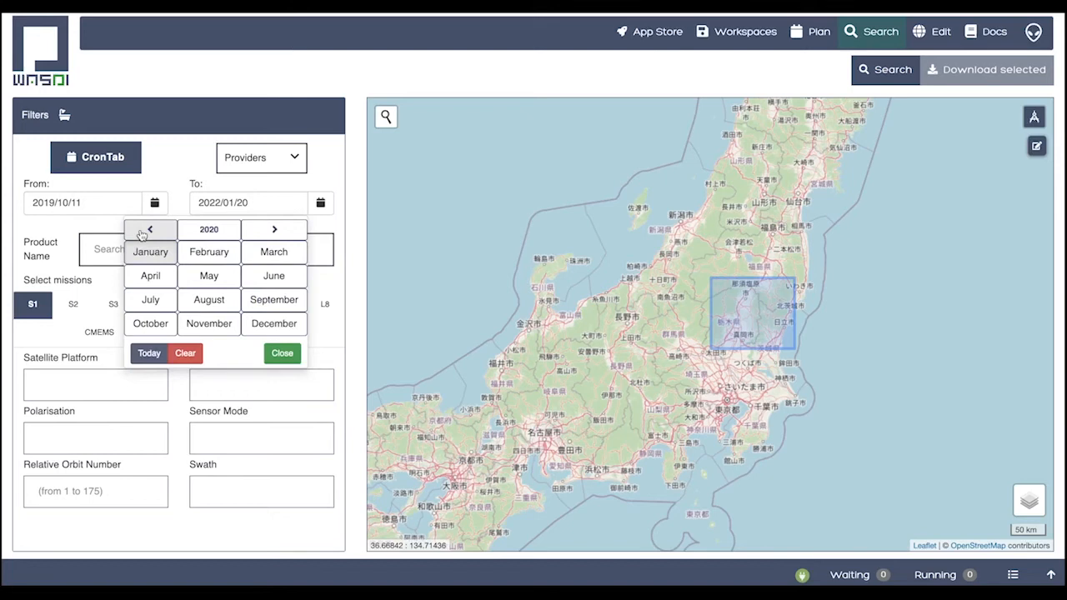
left_click(150, 323)
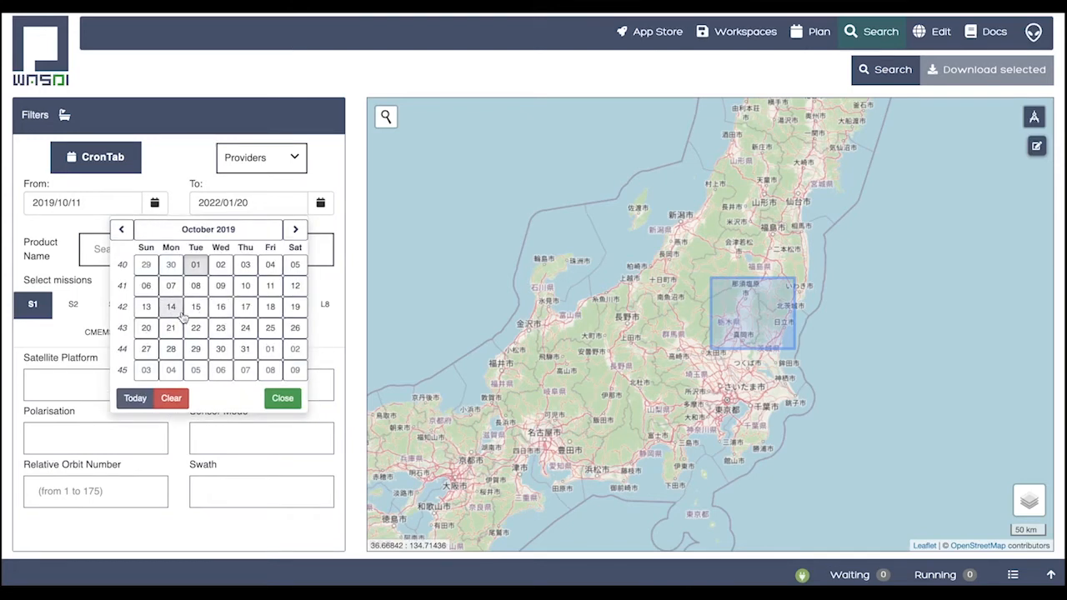
left_click(146, 307)
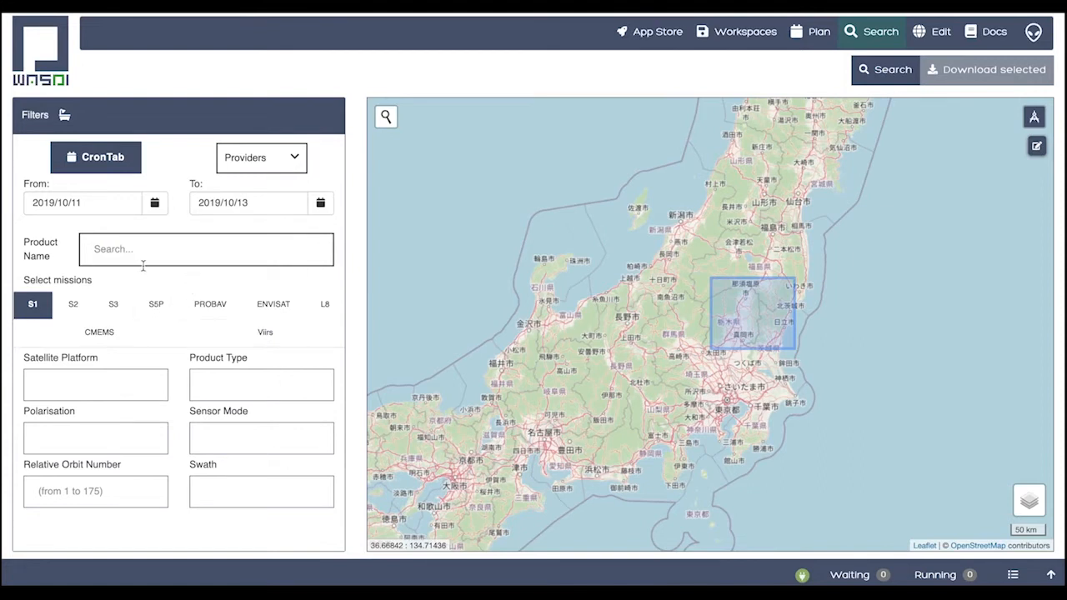
Filter the S1 mission search to product type GRD and sensor mode IW
left_click(268, 386)
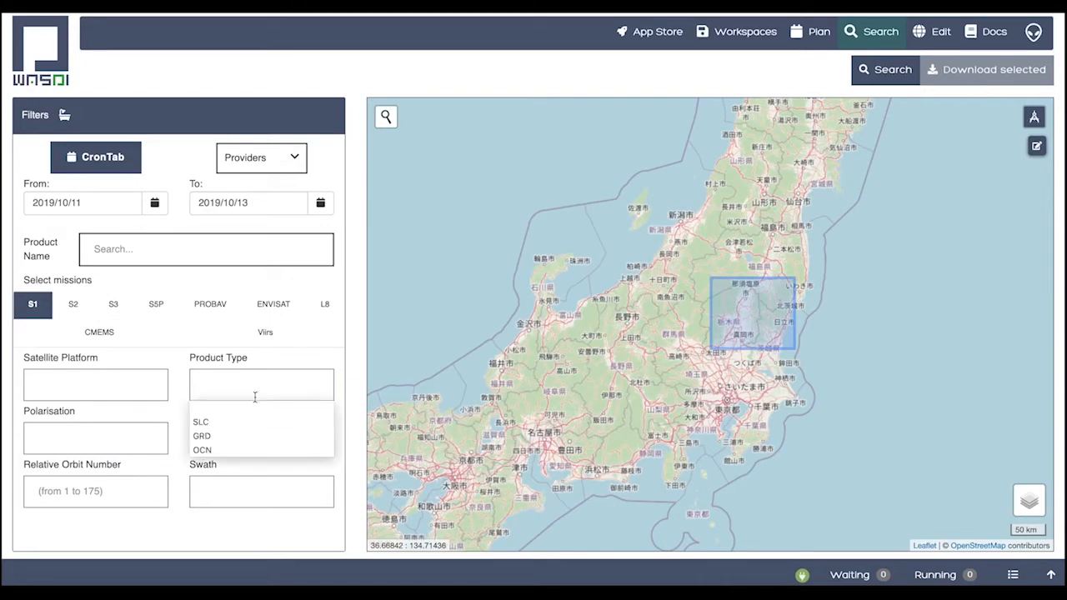
left_click(204, 437)
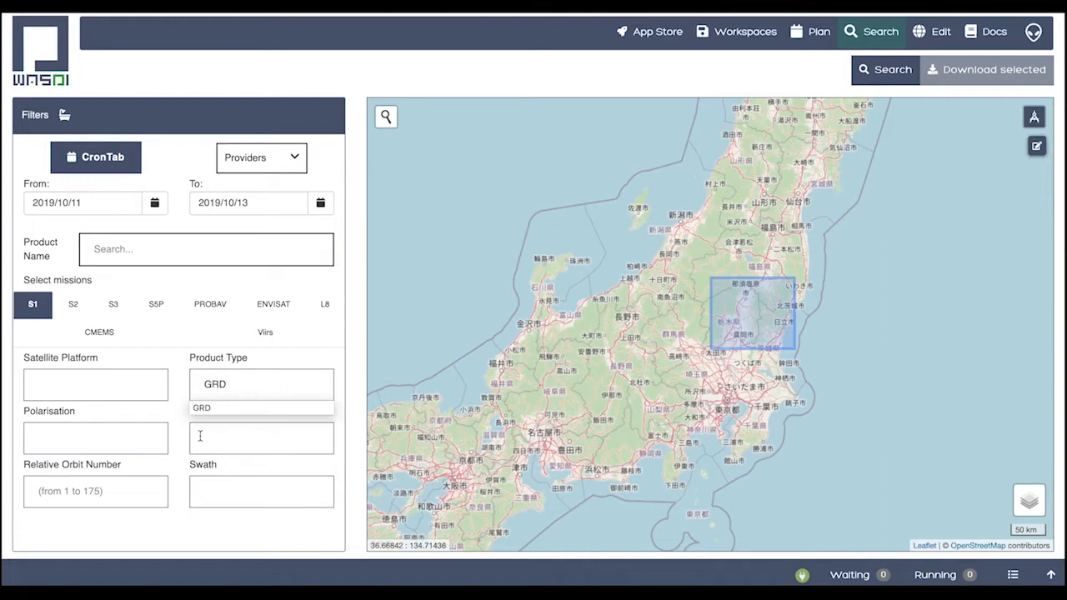
left_click(219, 443)
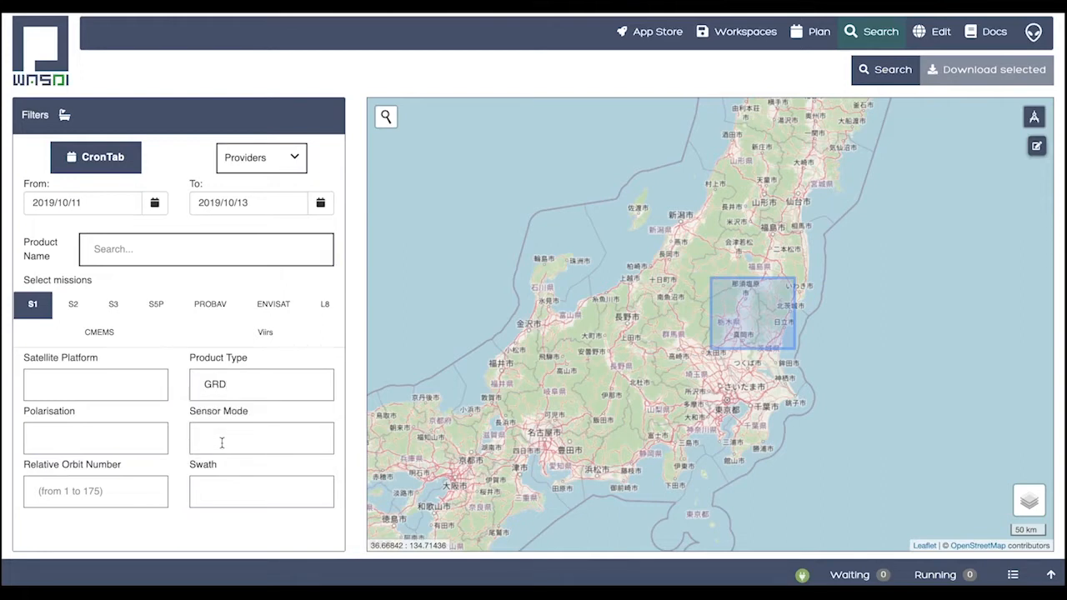
left_click(225, 442)
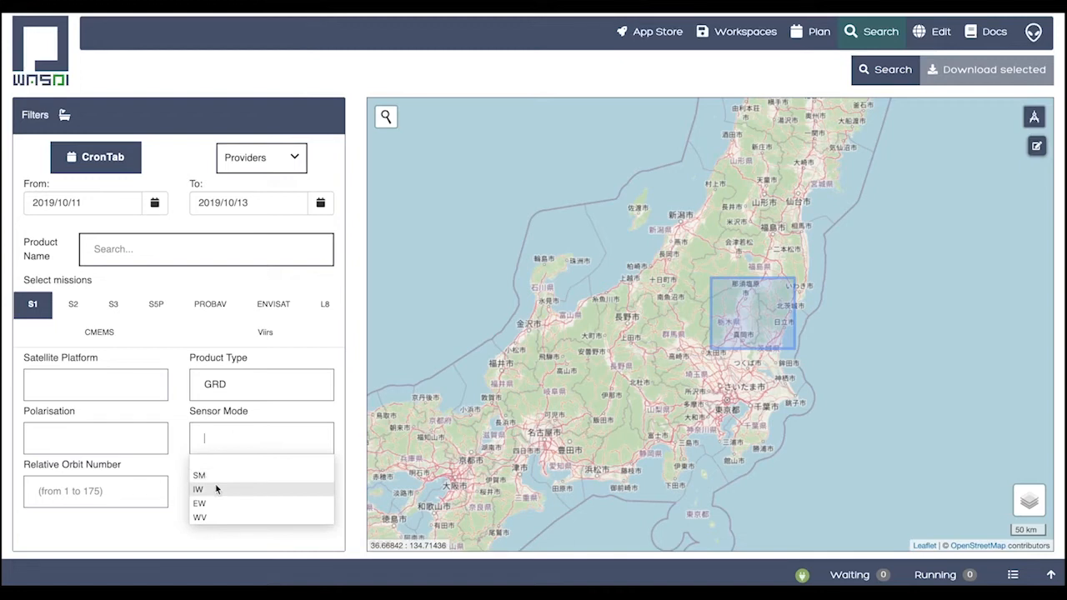
left_click(216, 489)
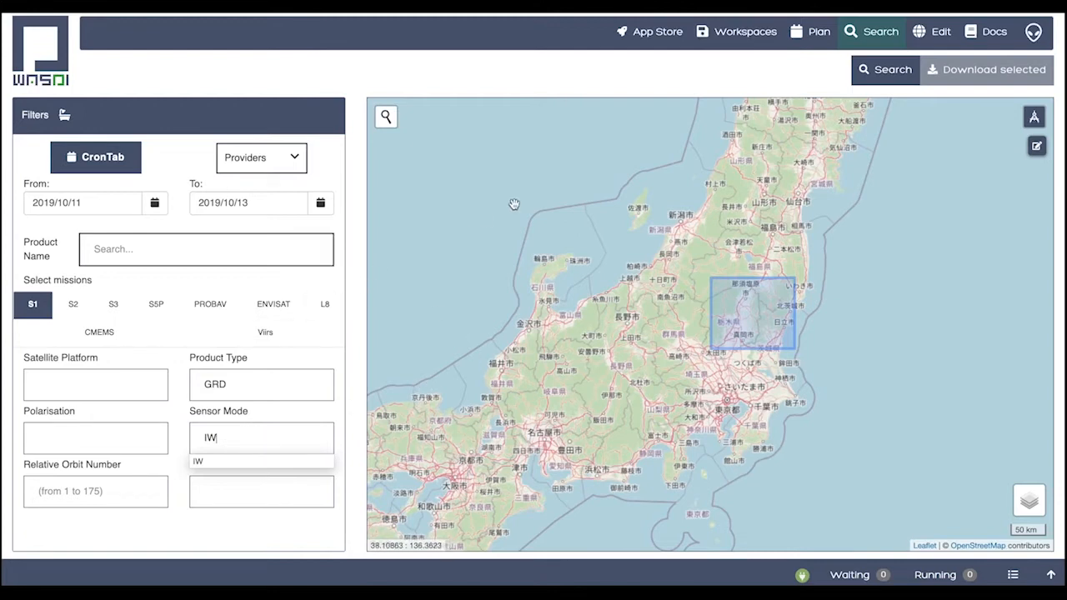
Run the product search and look through the results from the SENTINEL provider for their relative orbits
left_click(898, 66)
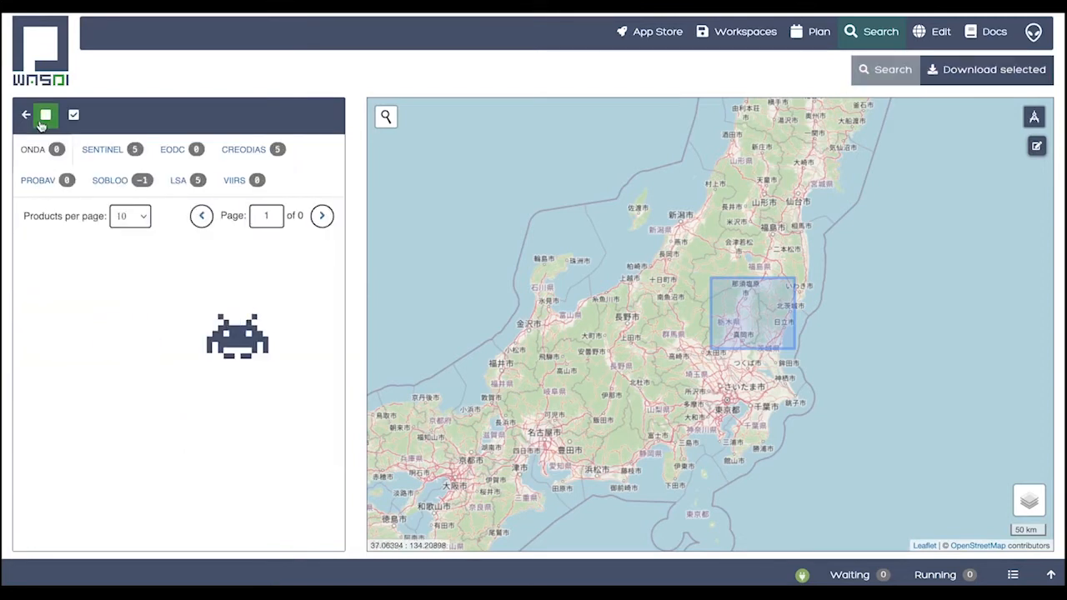
left_click(102, 150)
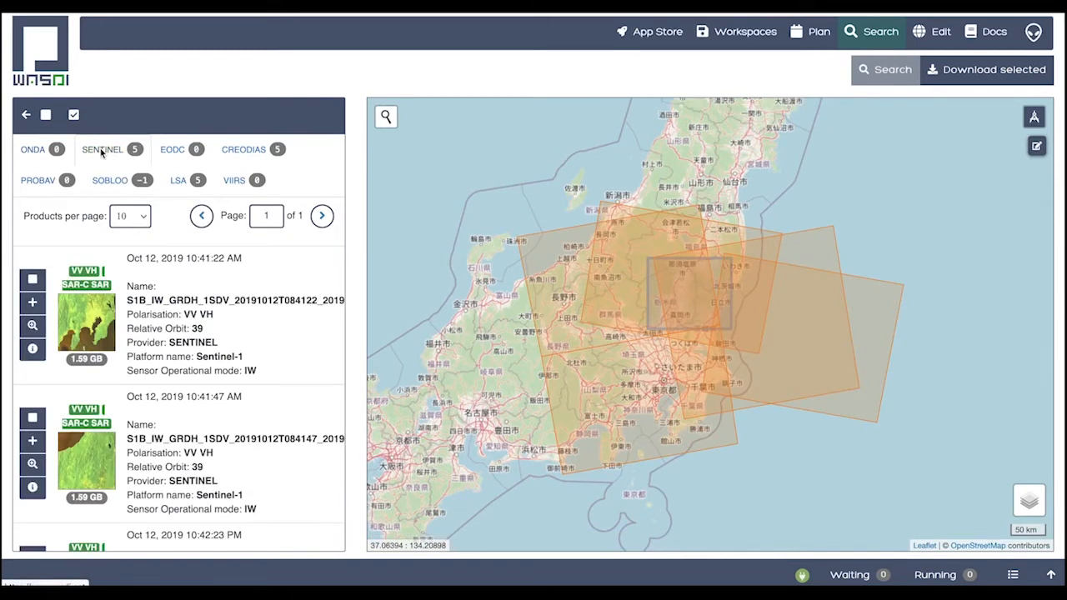
scroll(180, 369, "down", 5)
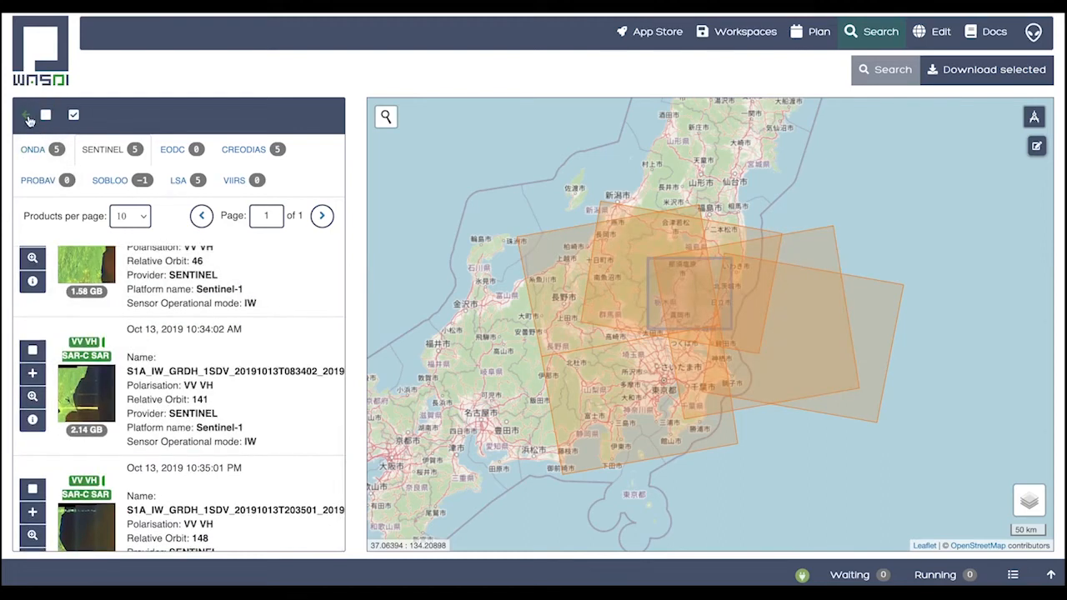
Restrict the search to relative orbit number 46 and run it again
left_click(27, 117)
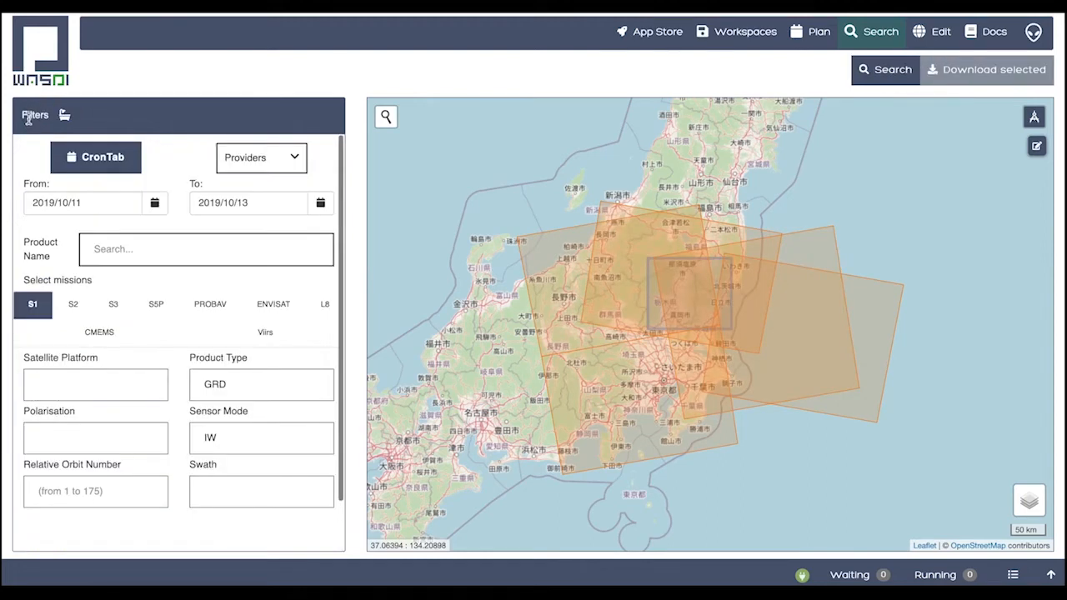
left_click(75, 483)
type("46")
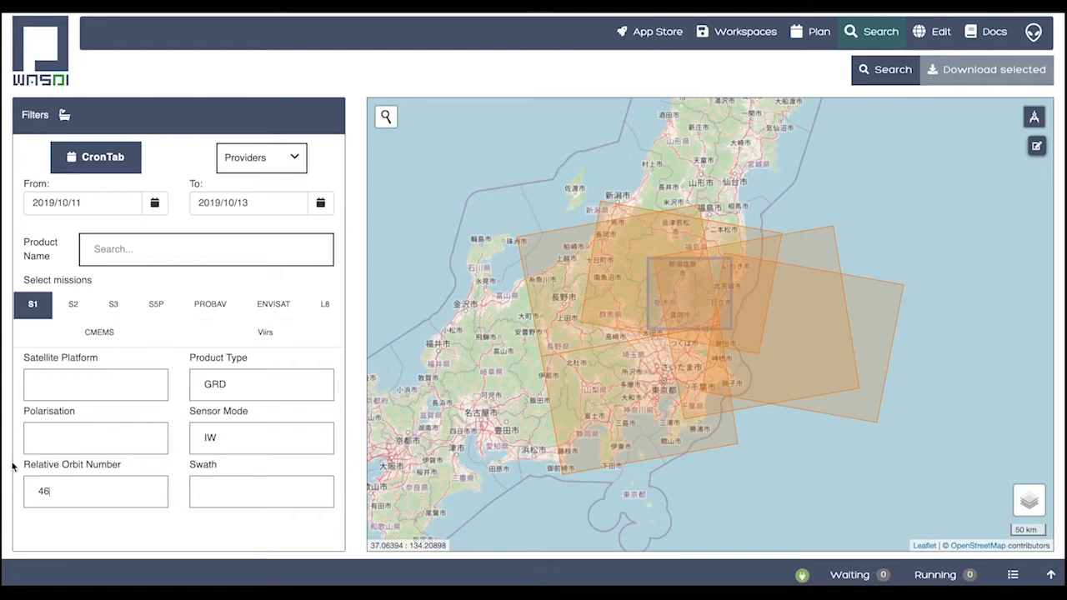
left_click(875, 68)
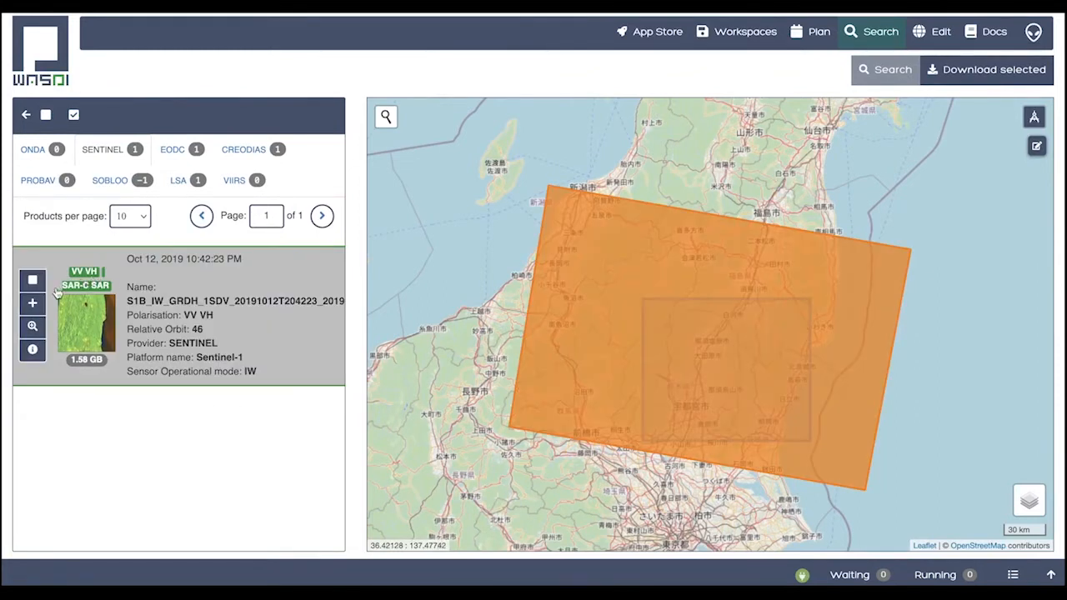
Choose ADB as target workspace for the Oct 12, 2019 Sentinel-1 product, but close without adding it and return to the search filters
left_click(32, 303)
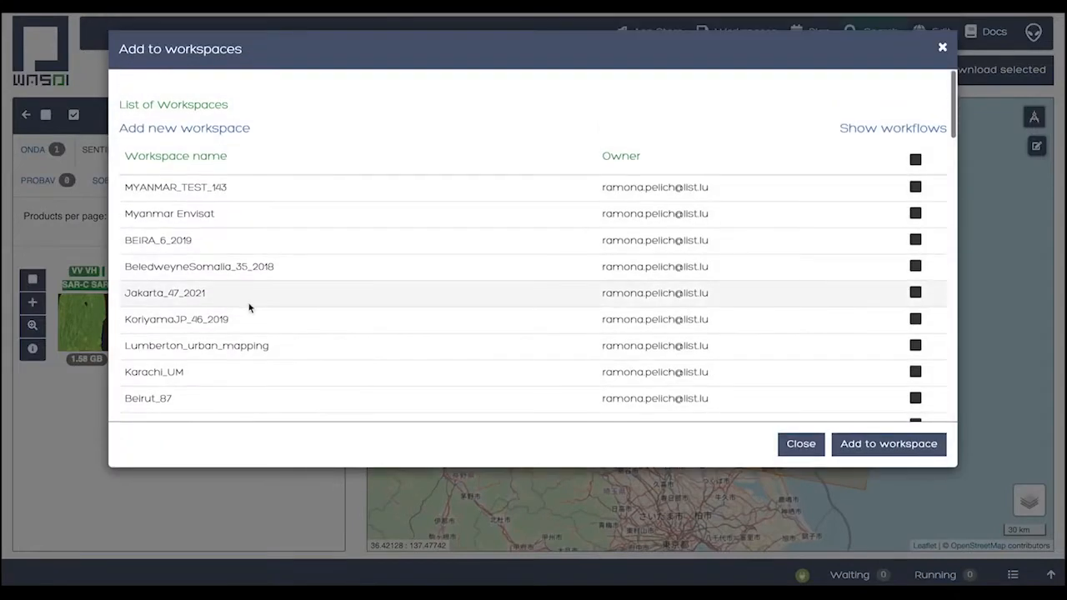
scroll(380, 301, "down", 3)
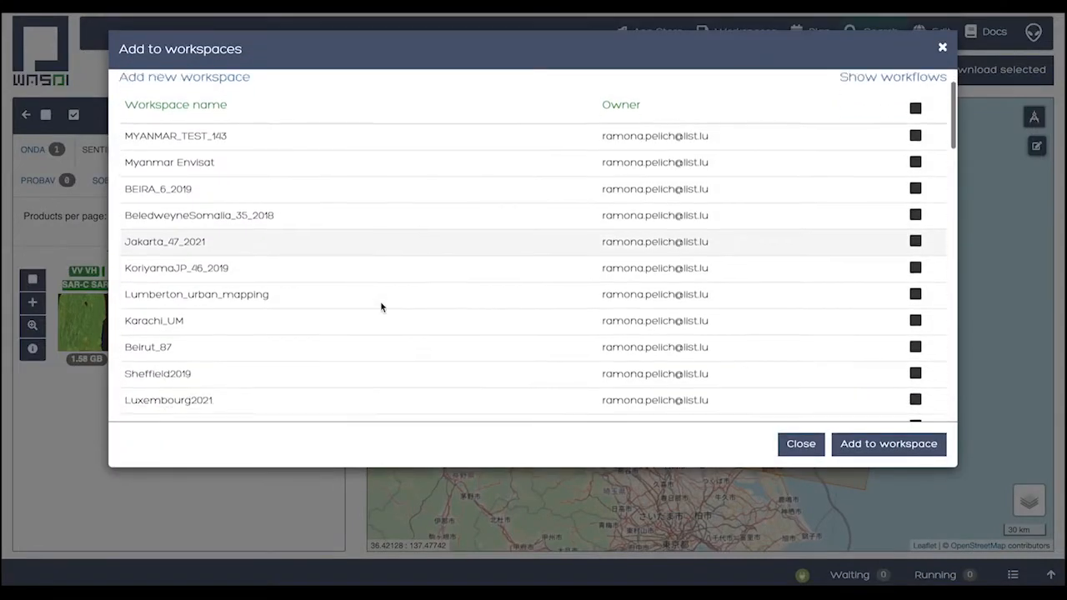
scroll(380, 307, "down", 3)
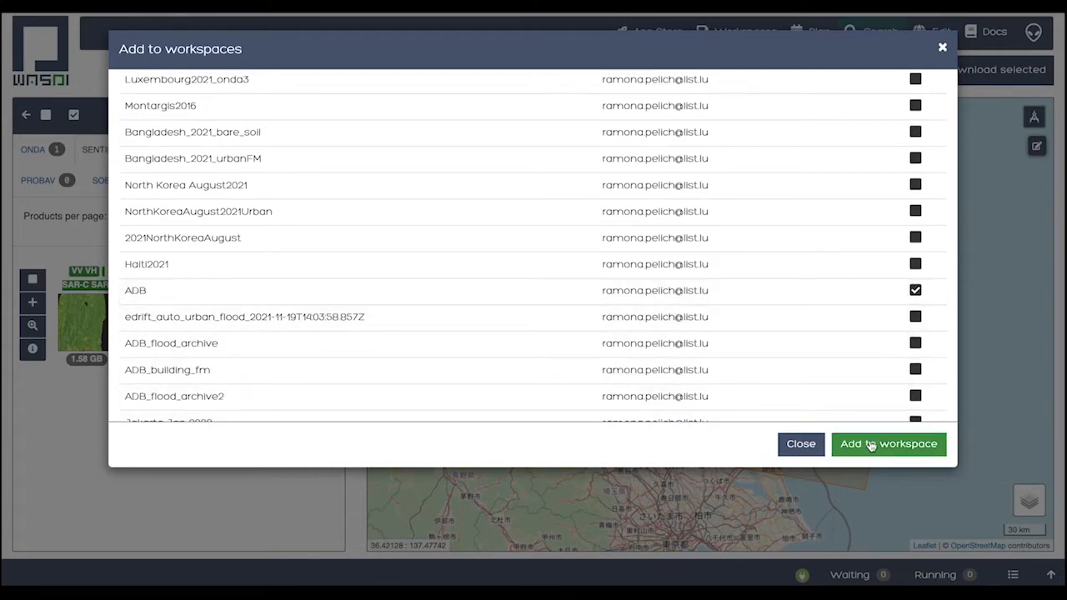
left_click(800, 445)
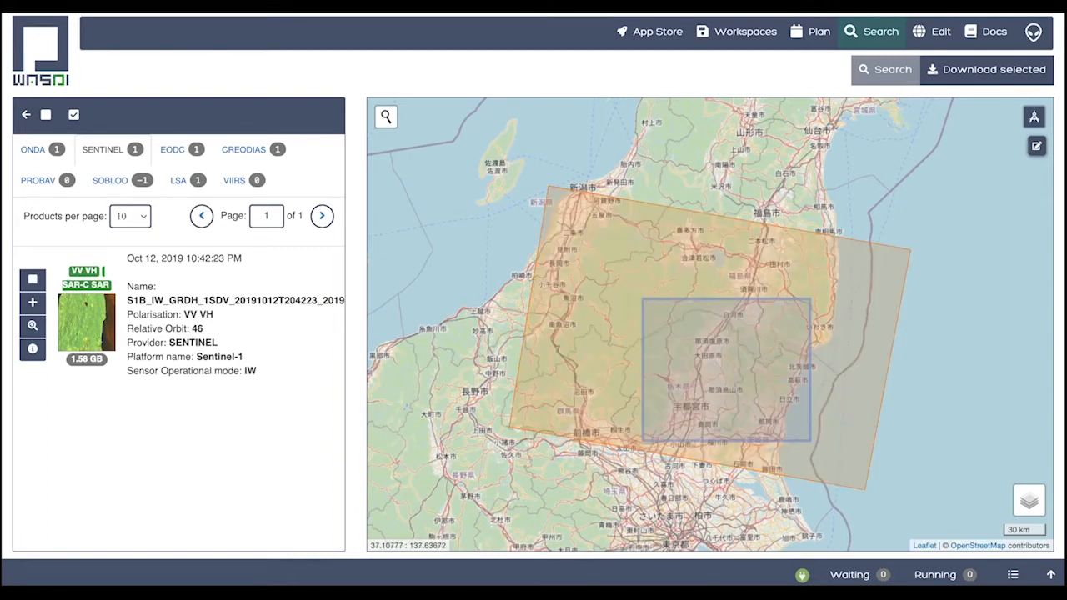
left_click(26, 115)
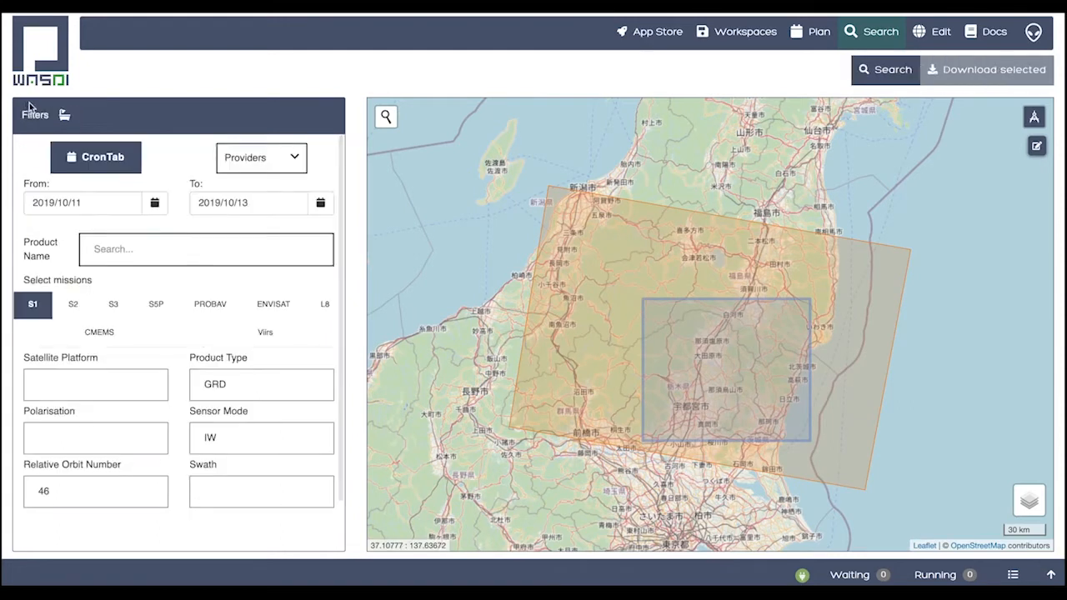
Set the search start date to 2019/10/04, rerun the product search and show the SENTINEL provider's results
left_click(150, 207)
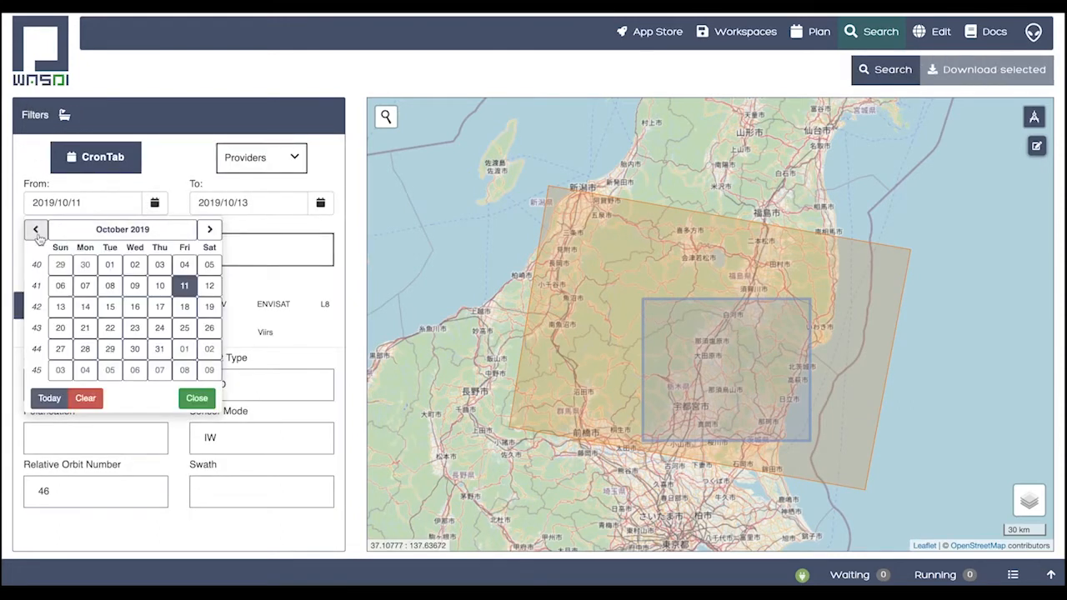
left_click(37, 232)
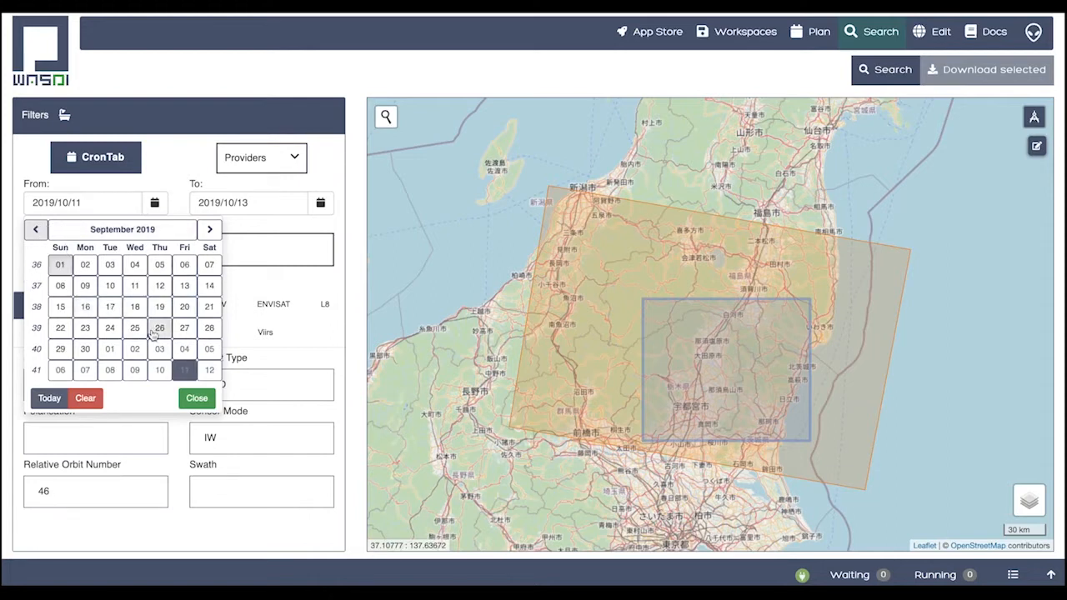
left_click(185, 349)
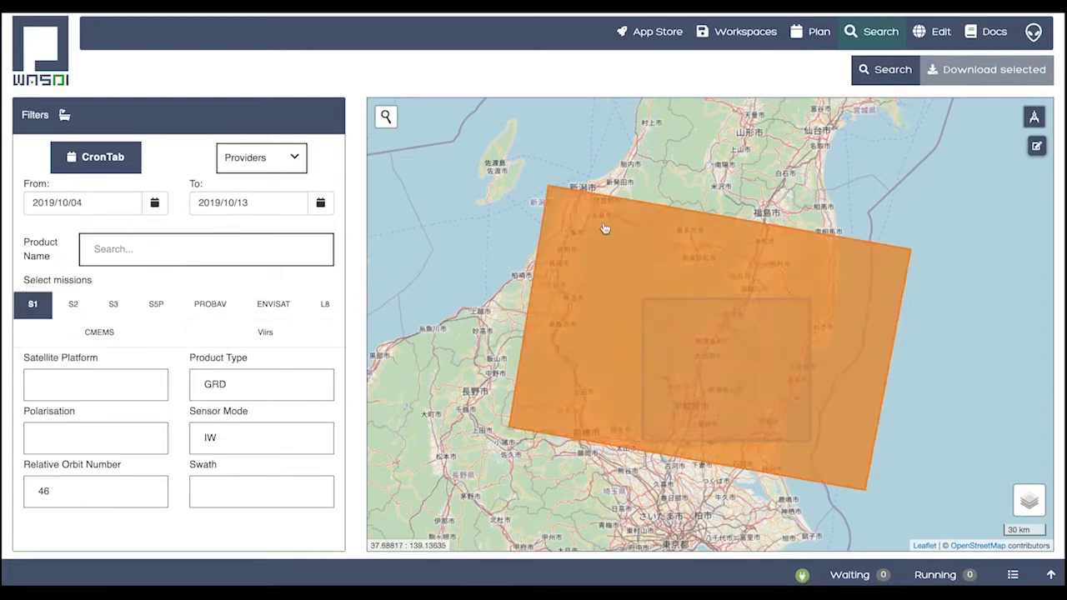
left_click(884, 82)
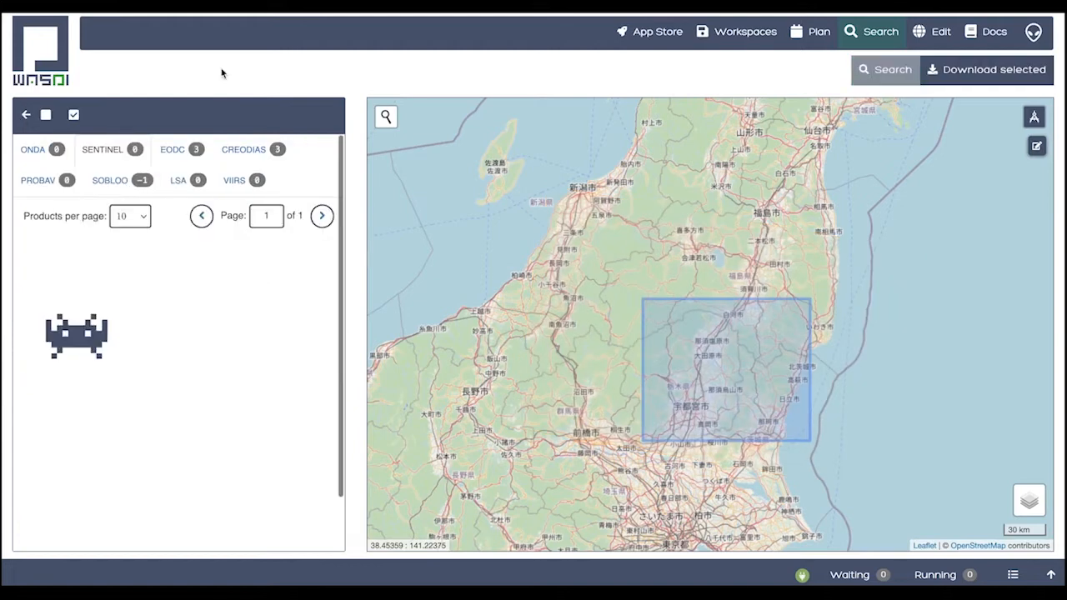
left_click(105, 149)
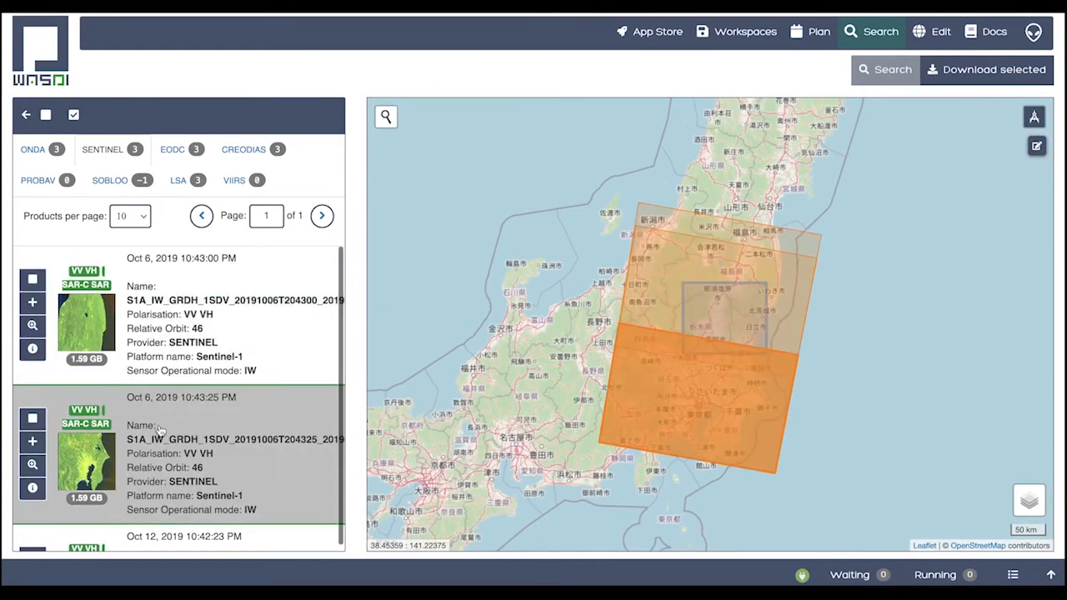
Bring up the target workspaces for the Oct 6, 2019 10:43:25 PM product with ADB chosen, but close without adding it
scroll(166, 437, "down", 2)
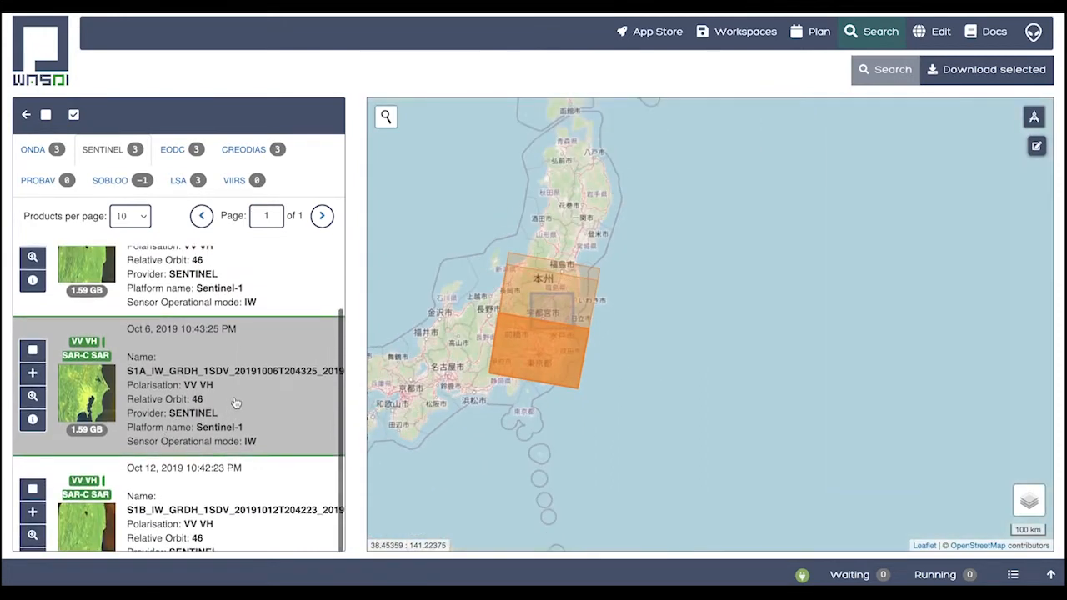
left_click(33, 374)
scroll(574, 369, "down", 1)
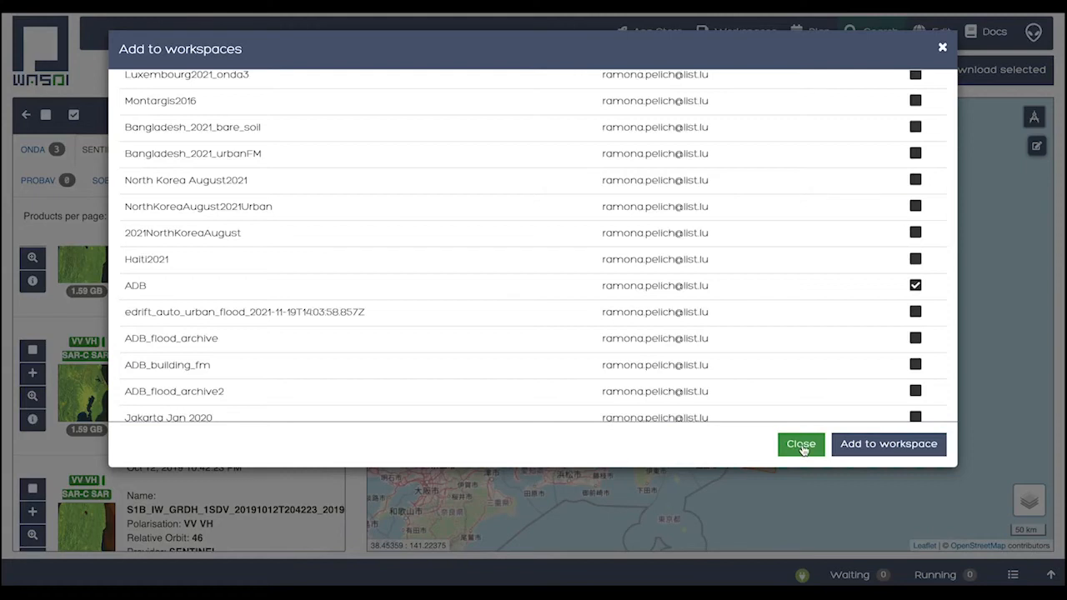
left_click(800, 445)
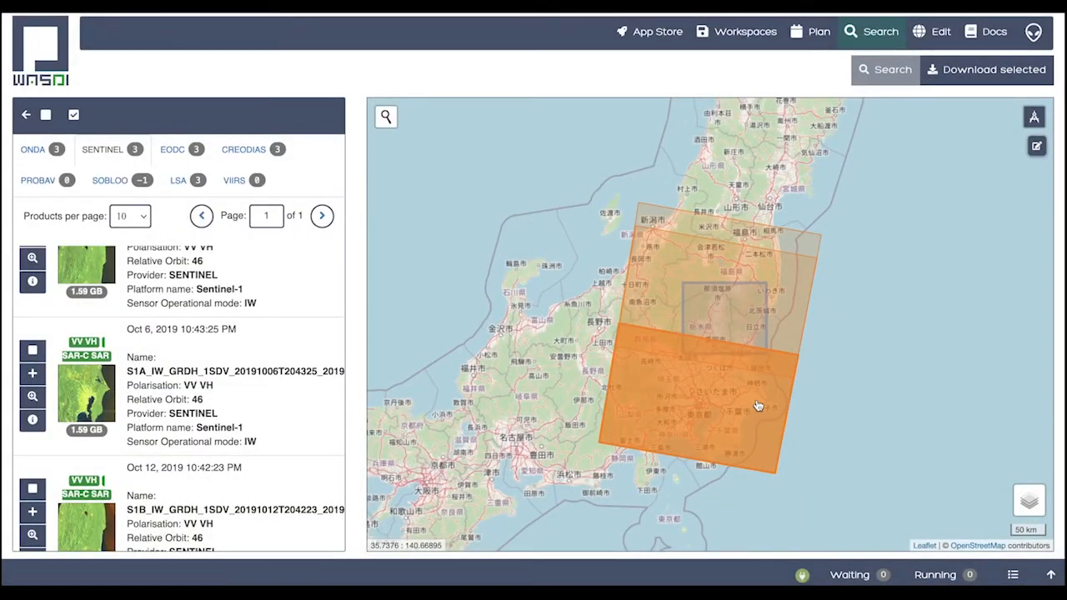
Go to the App Store, filter the apps to the Flood category and search for hasard
left_click(655, 34)
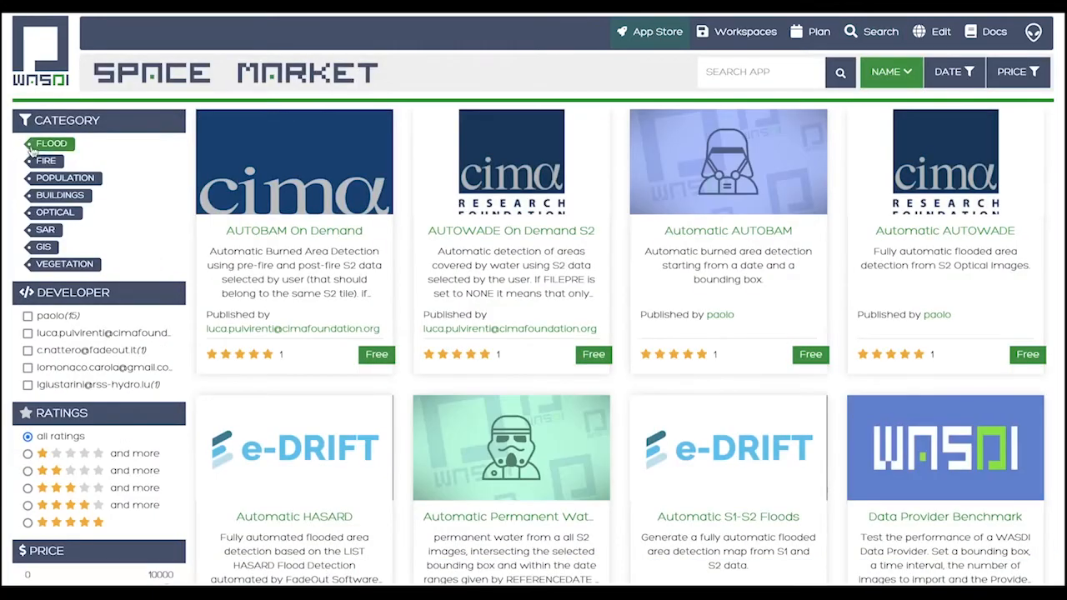
left_click(31, 146)
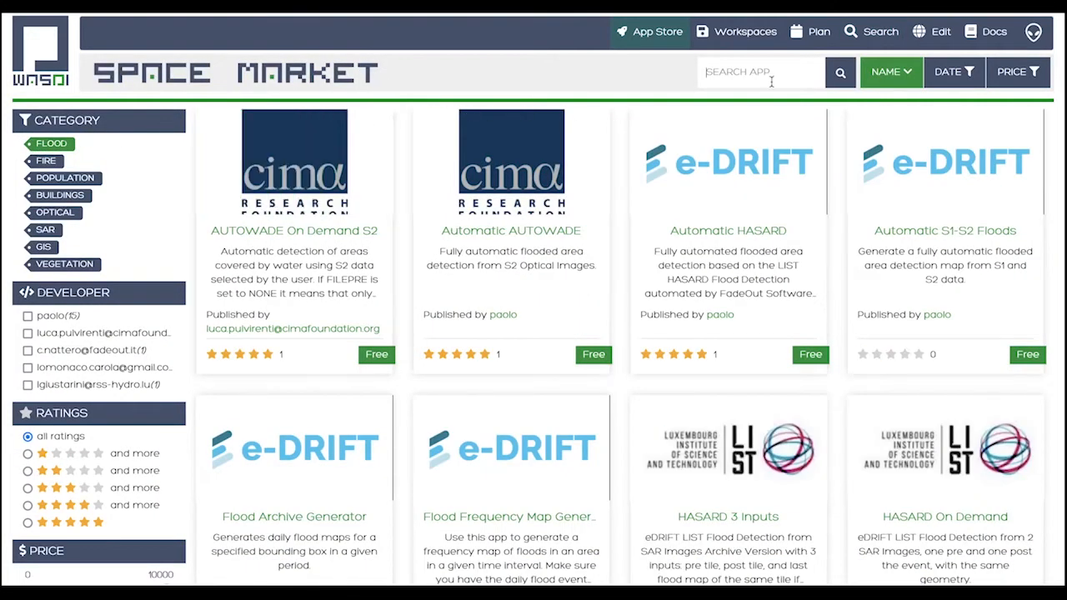
type("hasard")
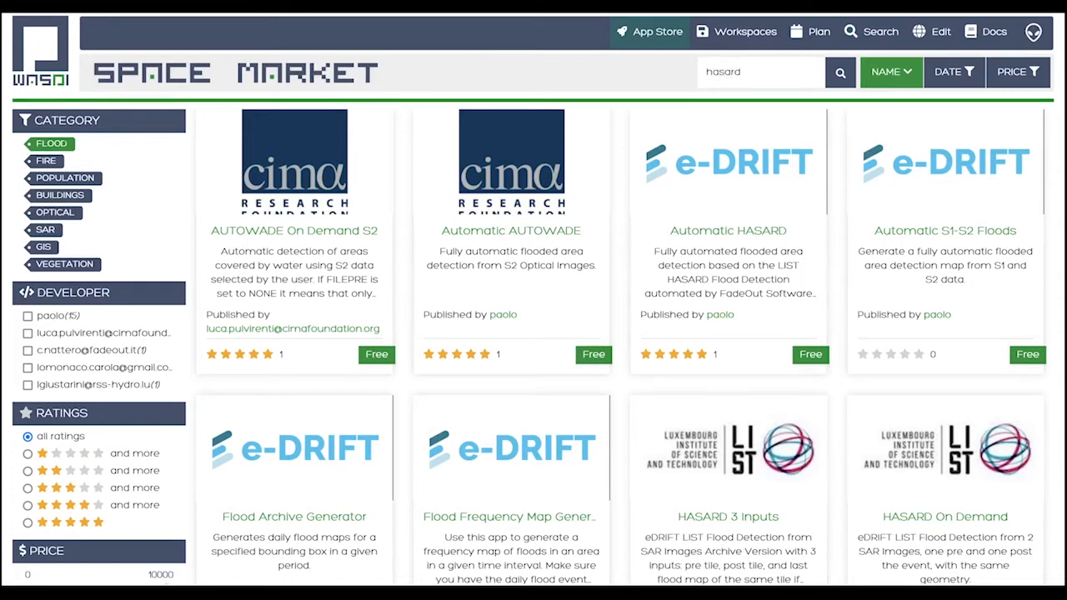
left_click(840, 72)
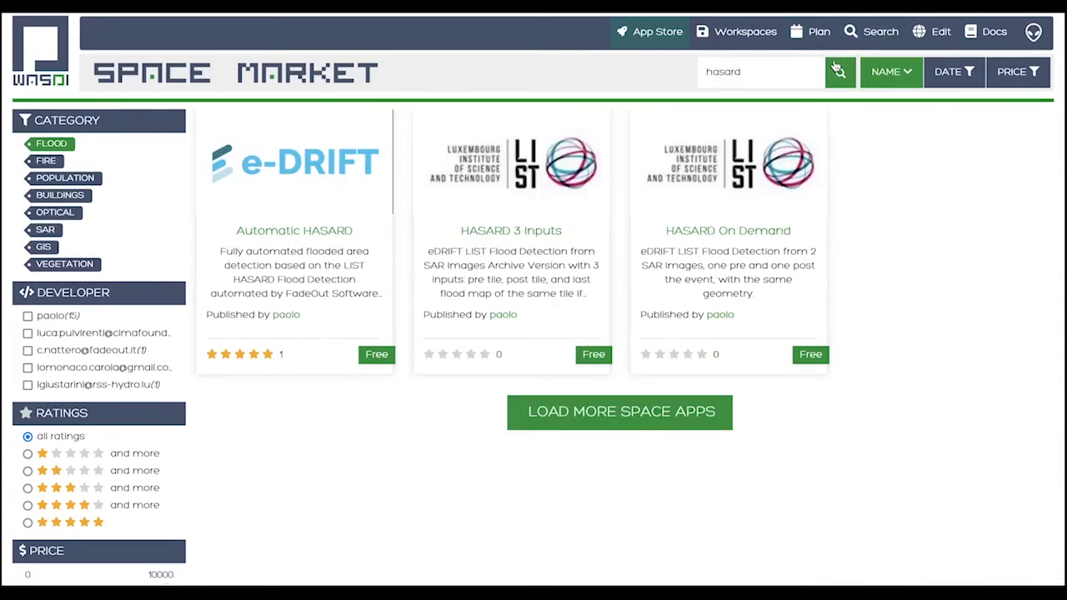
Open the HASARD On Demand application and choose the existing ADB workspace for its run
left_click(708, 229)
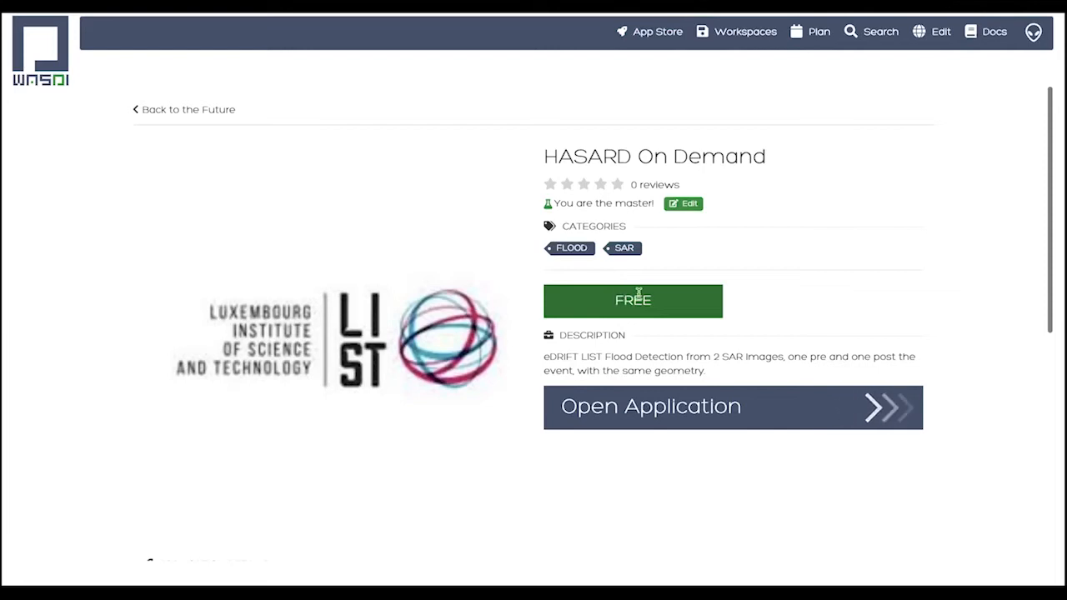
left_click(621, 406)
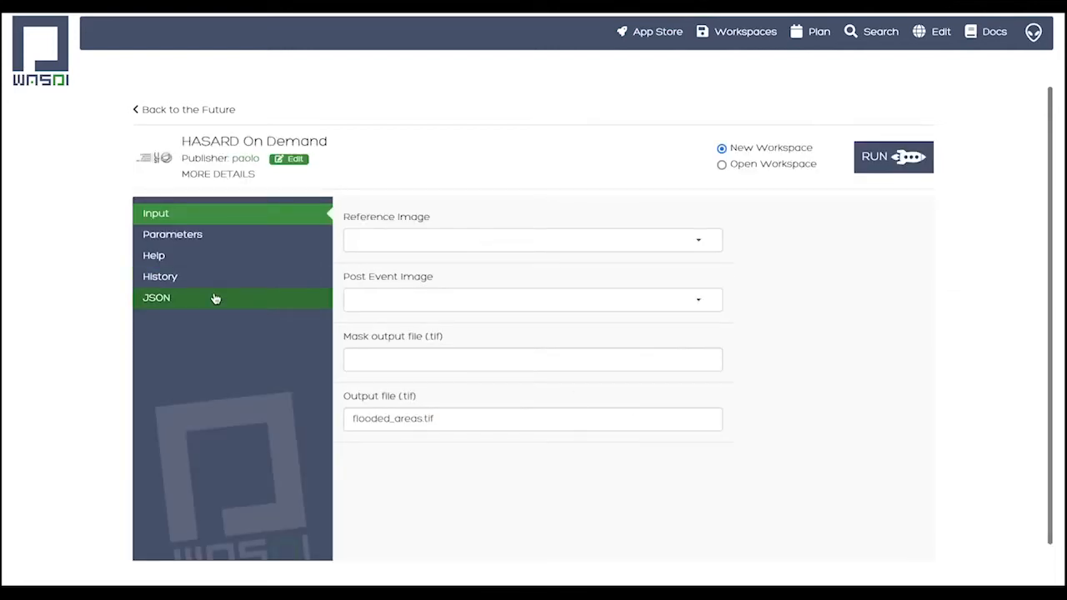
left_click(721, 165)
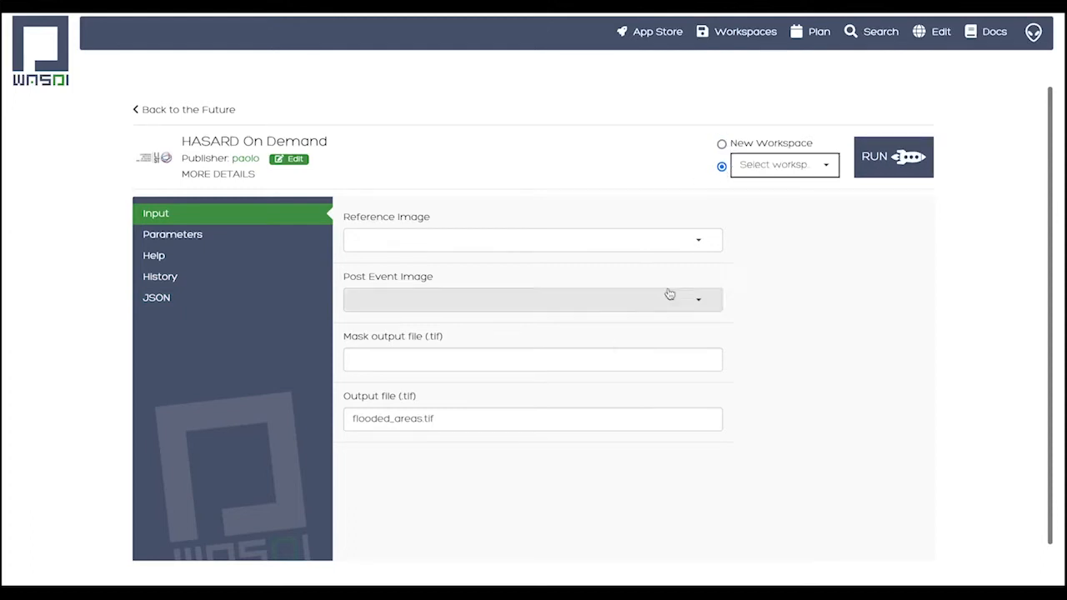
left_click(761, 175)
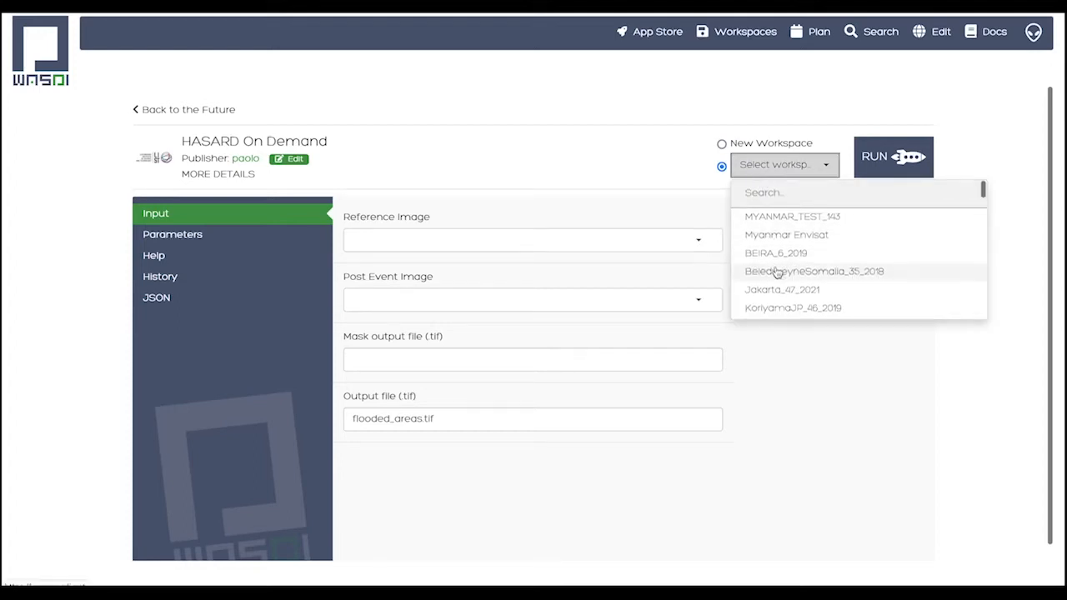
scroll(777, 273, "down", 8)
scroll(777, 276, "down", 5)
scroll(765, 204, "up", 1)
left_click(762, 195)
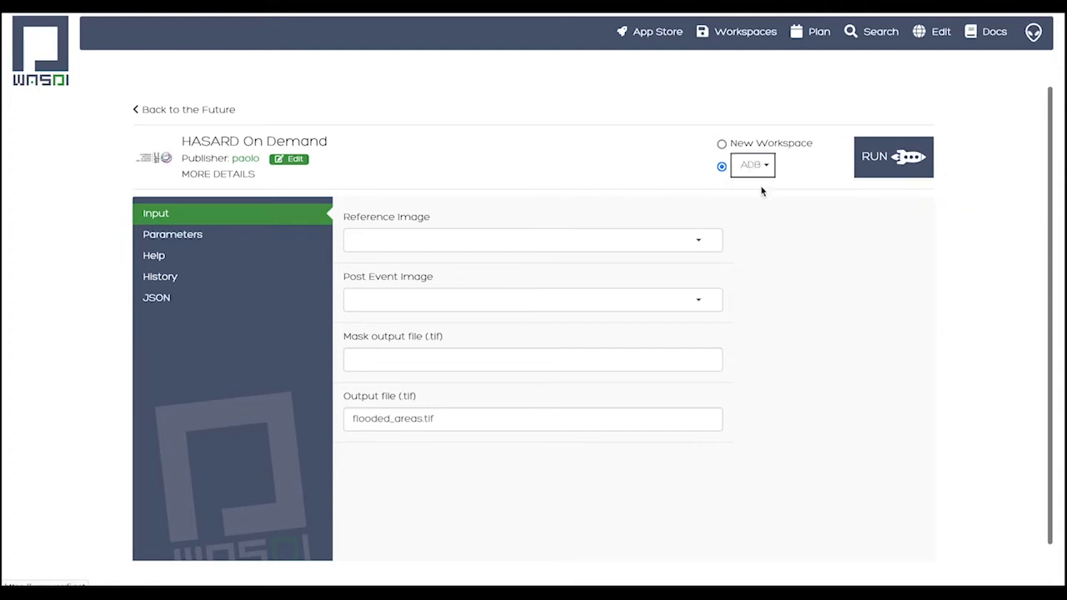
Set the S1A 20191006T204300 zip as reference image and the S1B 20191012T204223 zip as post event image, and review the app's processing parameters
left_click(653, 240)
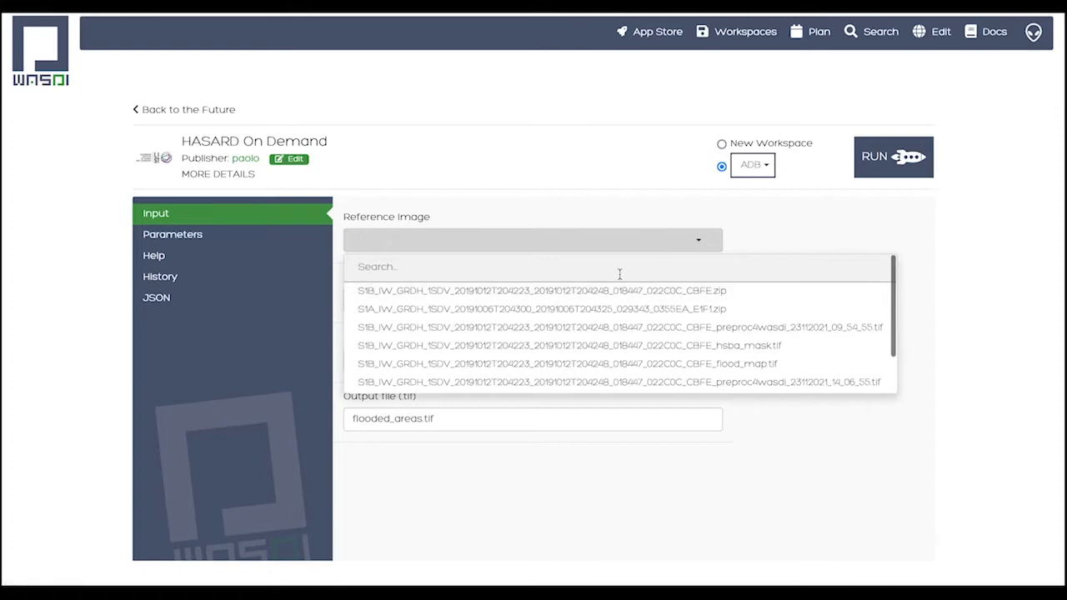
left_click(536, 318)
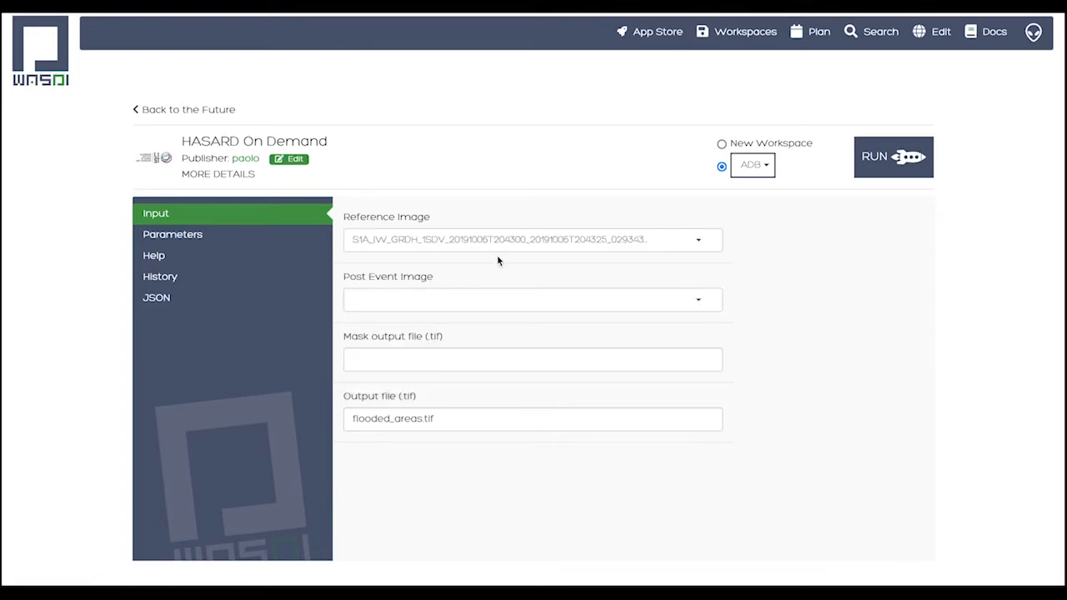
left_click(440, 300)
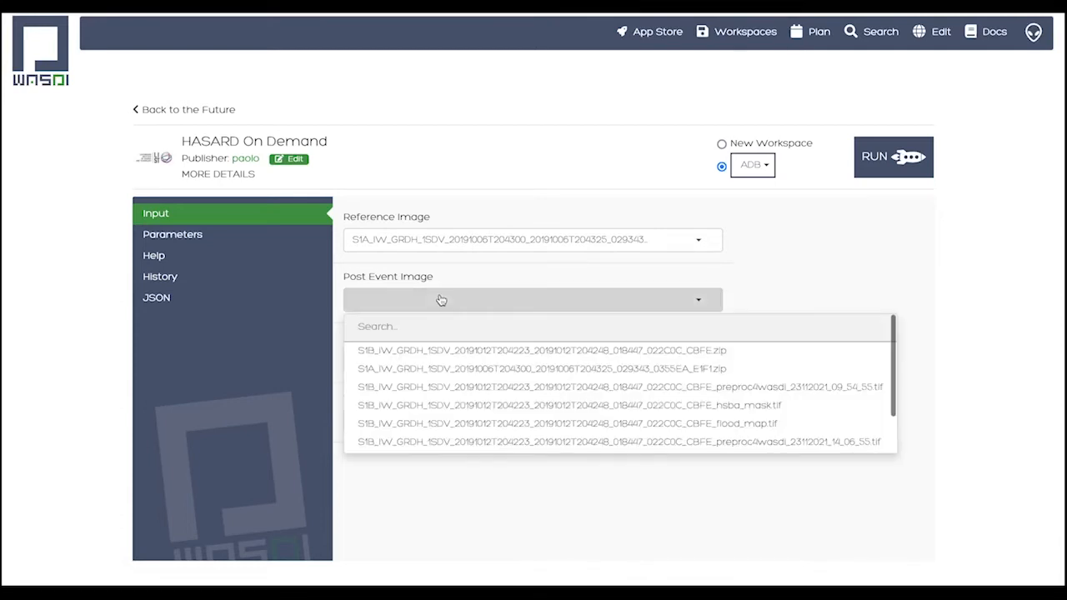
left_click(462, 351)
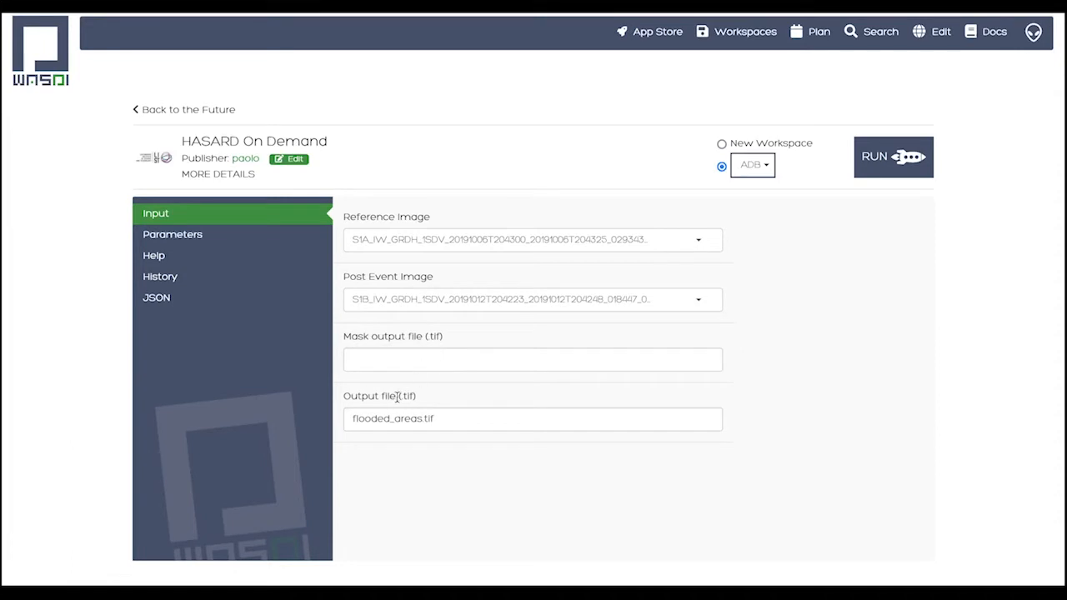
left_click(172, 238)
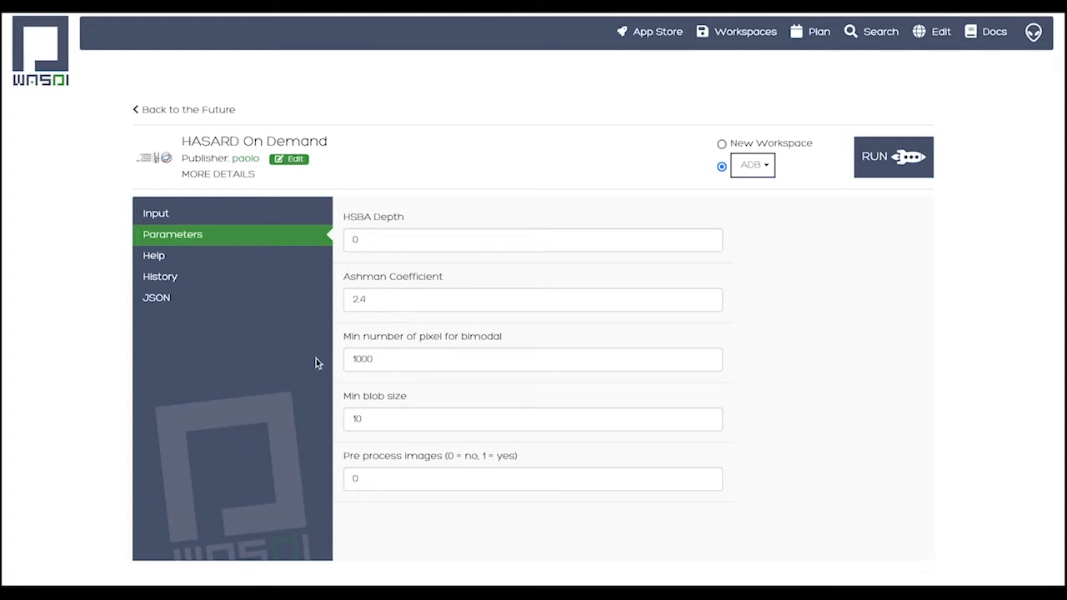
left_click(158, 219)
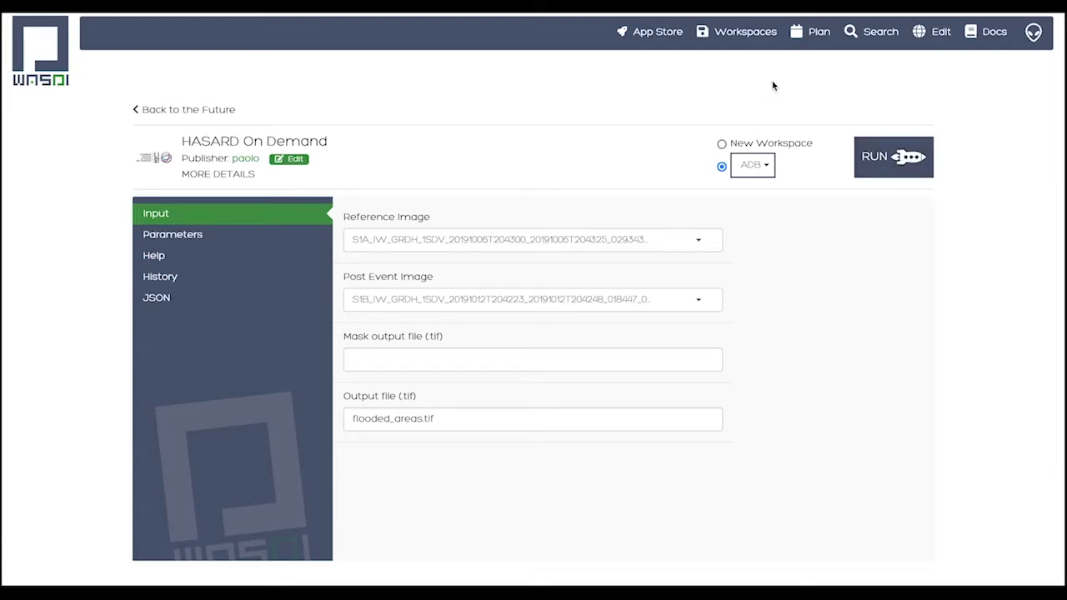
Open the ADB workspace and look through the full names of its products
left_click(711, 42)
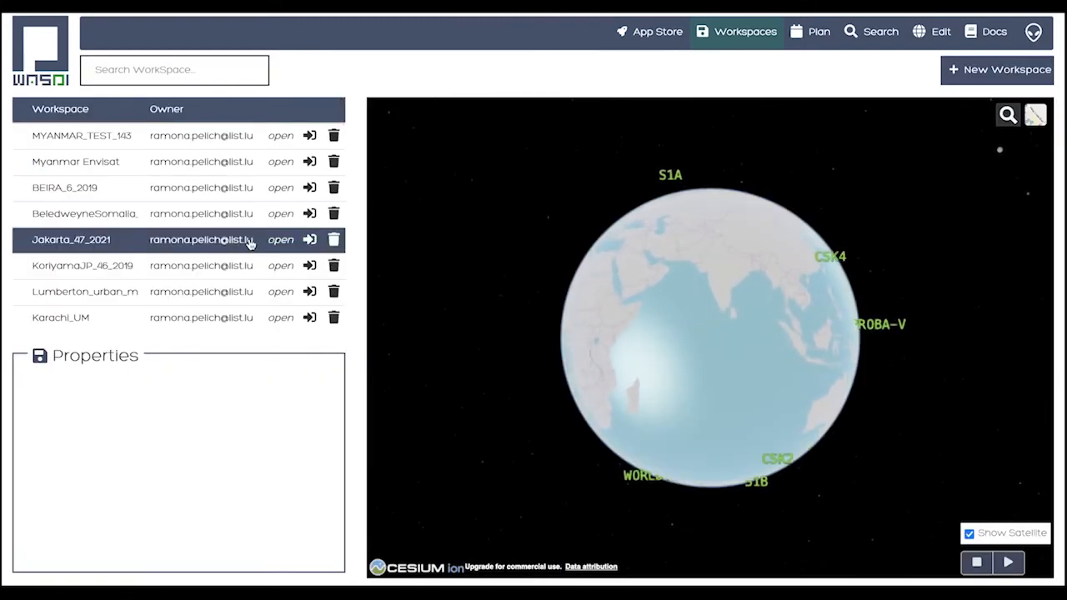
scroll(250, 243, "down", 5)
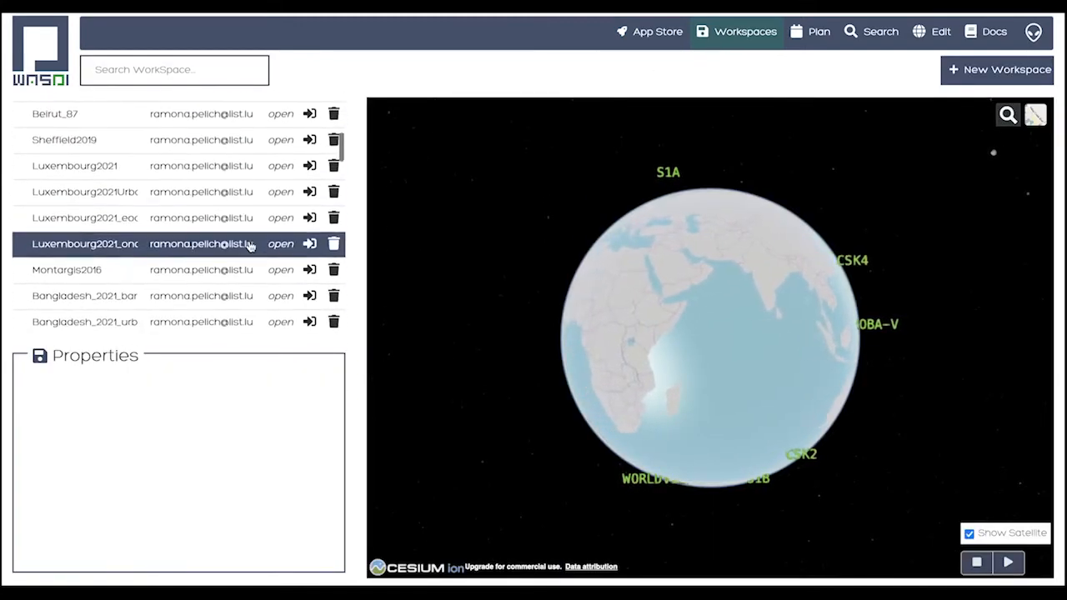
scroll(250, 244, "down", 6)
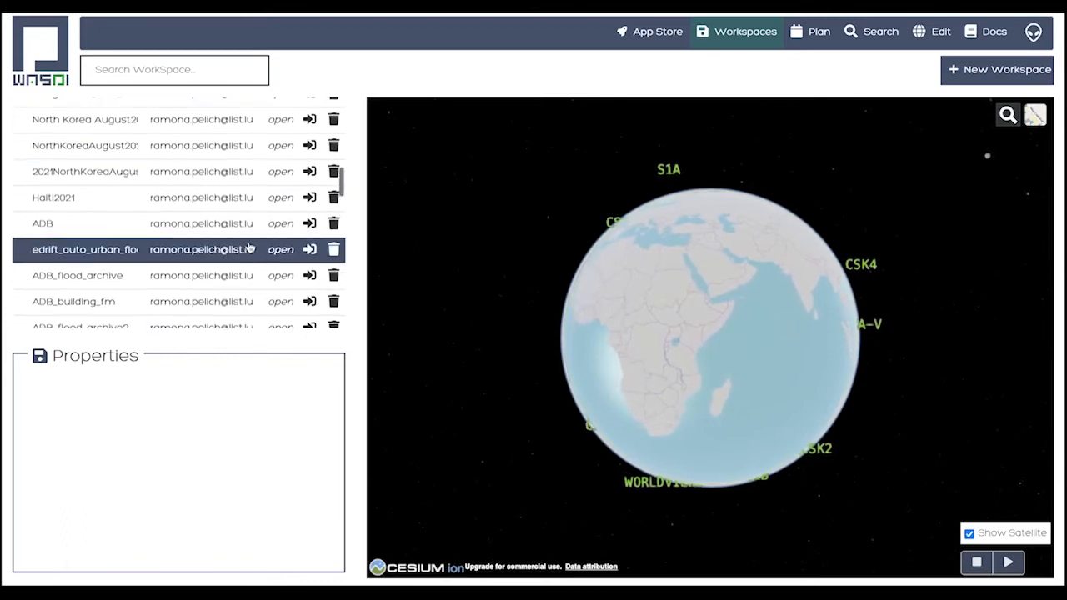
scroll(248, 246, "down", 2)
left_click(291, 188)
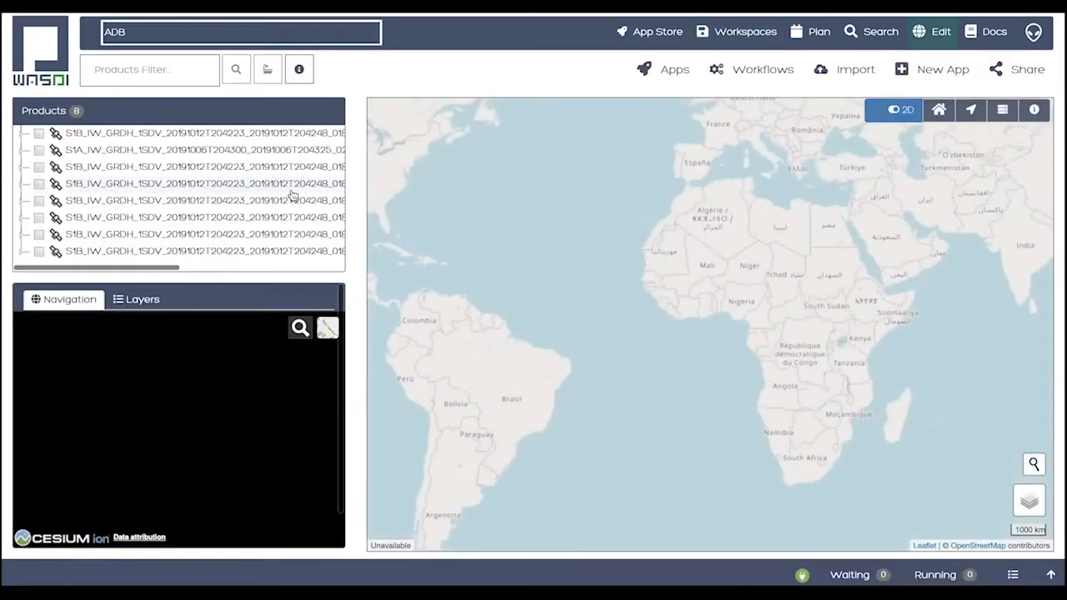
left_click_drag(172, 267, 317, 269)
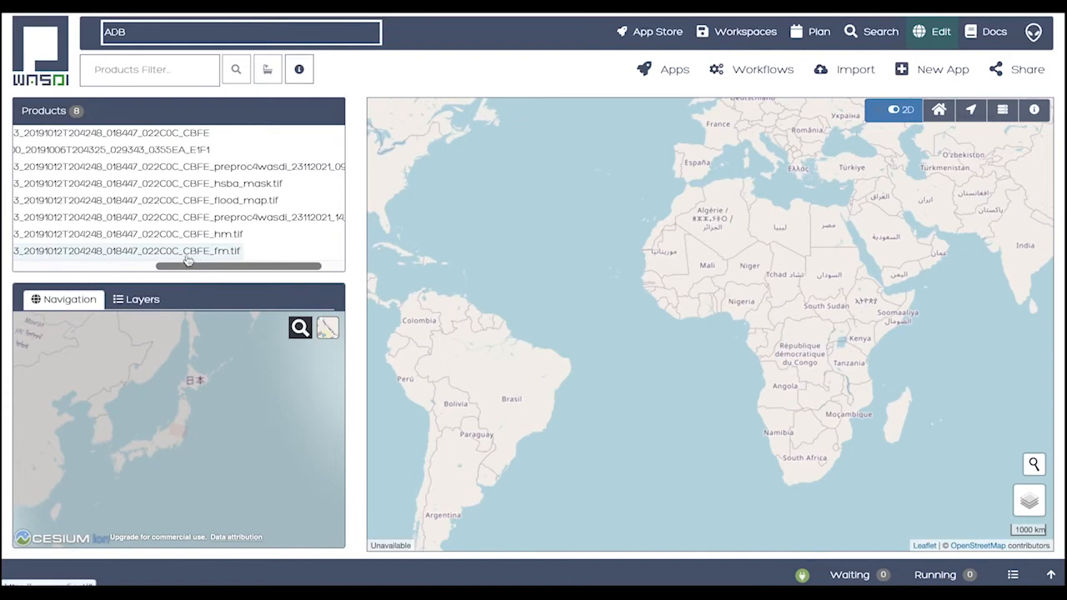
left_click_drag(166, 268, 20, 265)
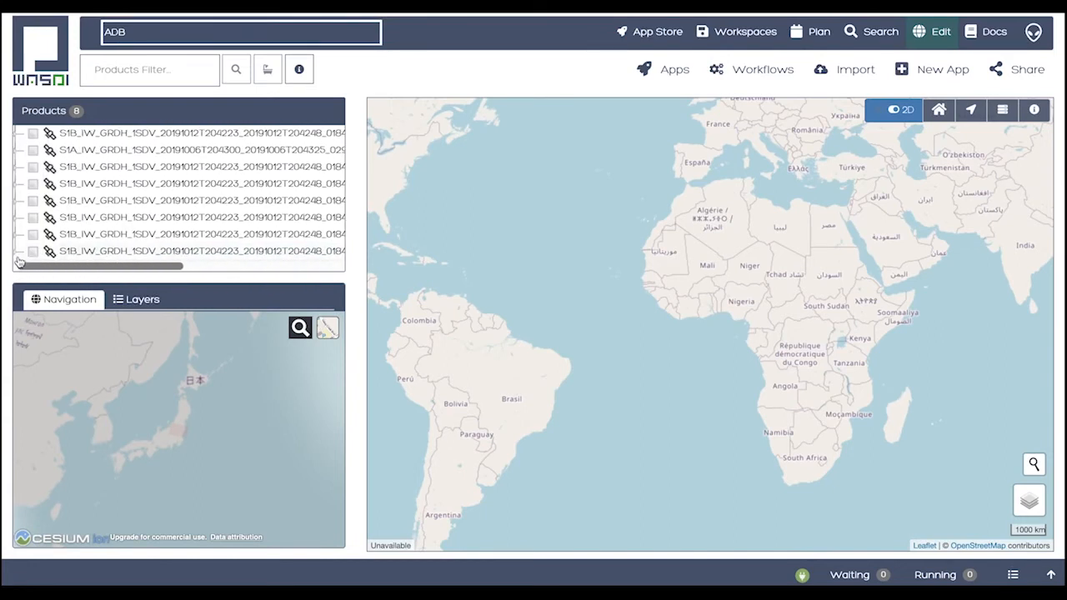
Expand the S1B Oct 12, 2019 product ending in CBFE_fm.tif and display its band_1 on the map
left_click(19, 257)
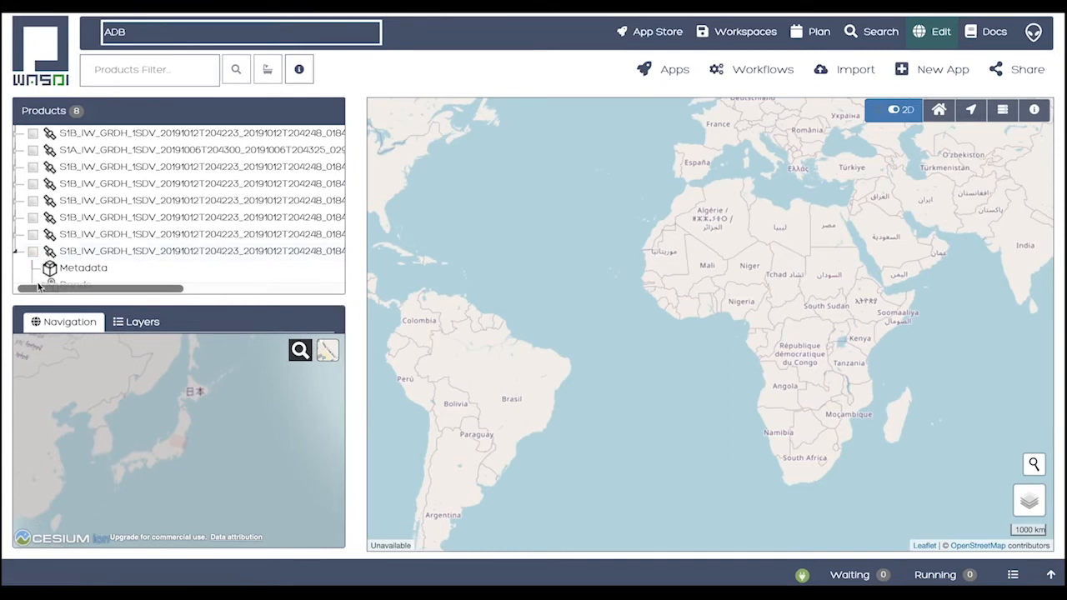
left_click(46, 285)
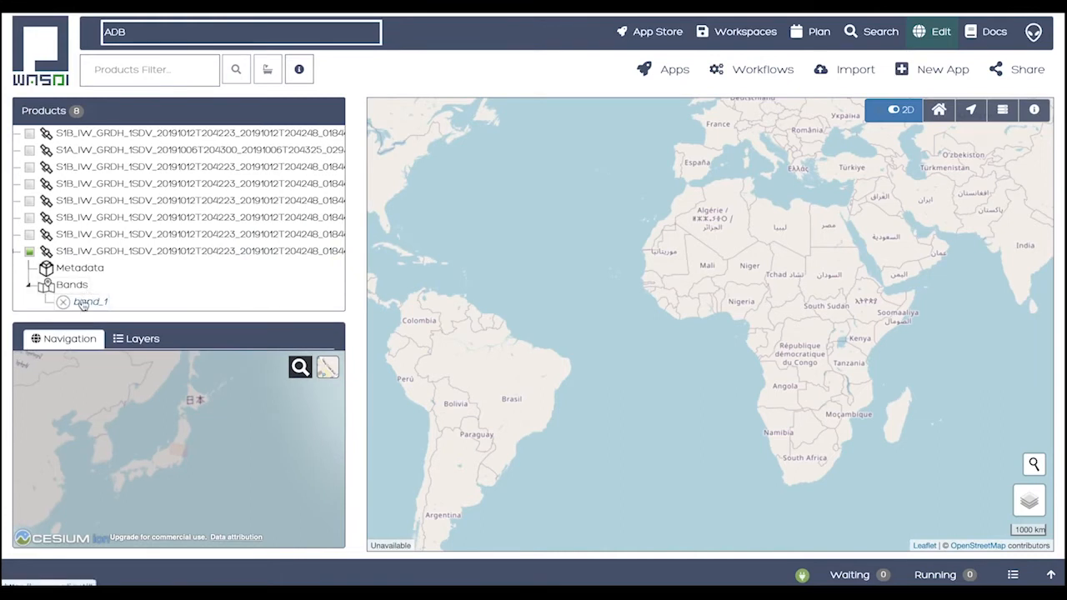
scroll(83, 305, "left", 1)
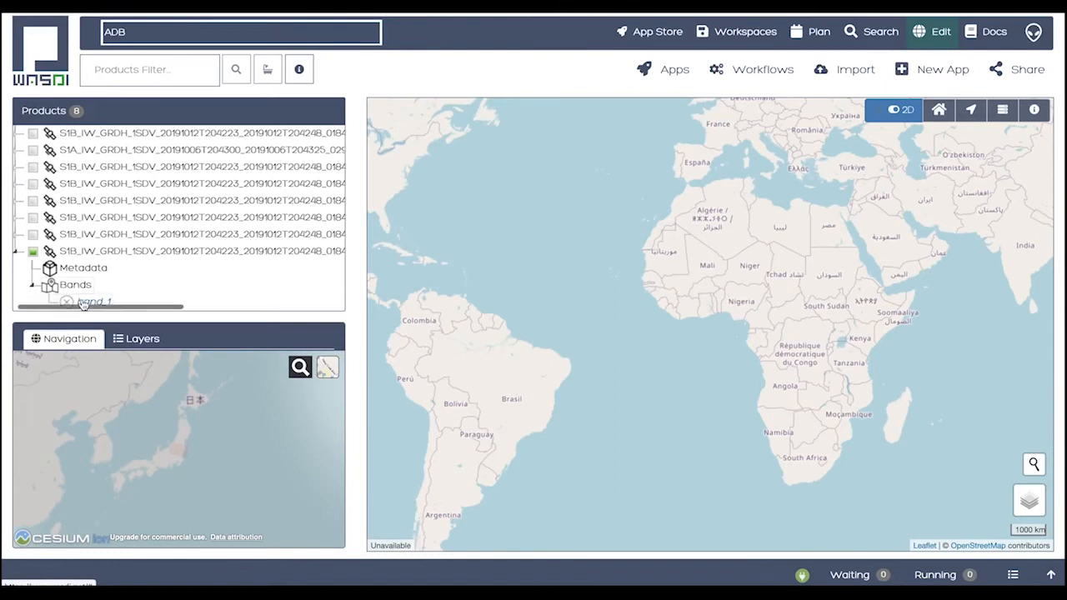
scroll(82, 305, "right", 1)
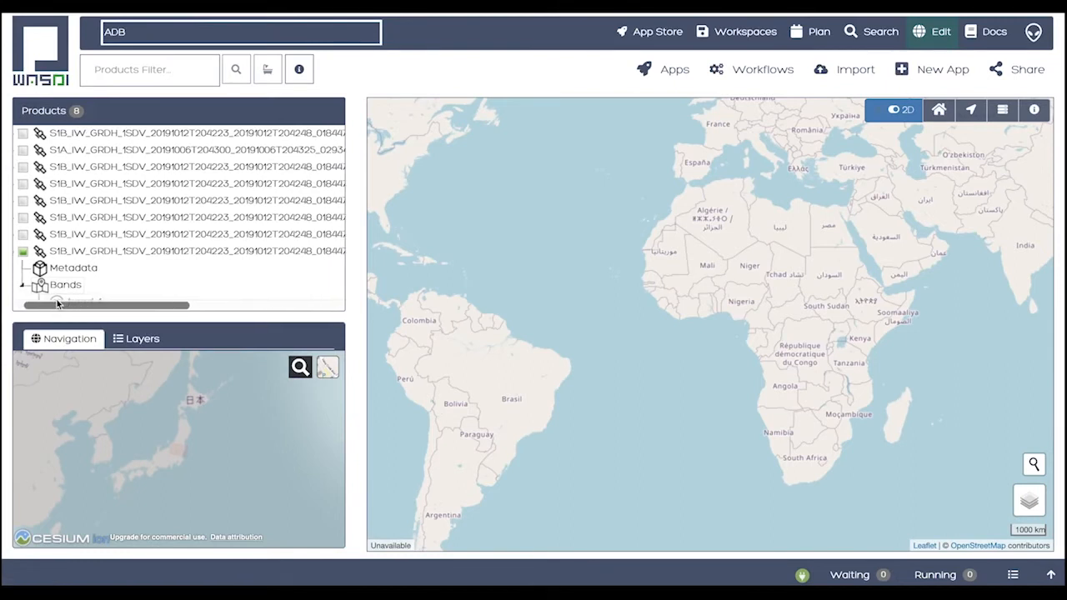
left_click(58, 301)
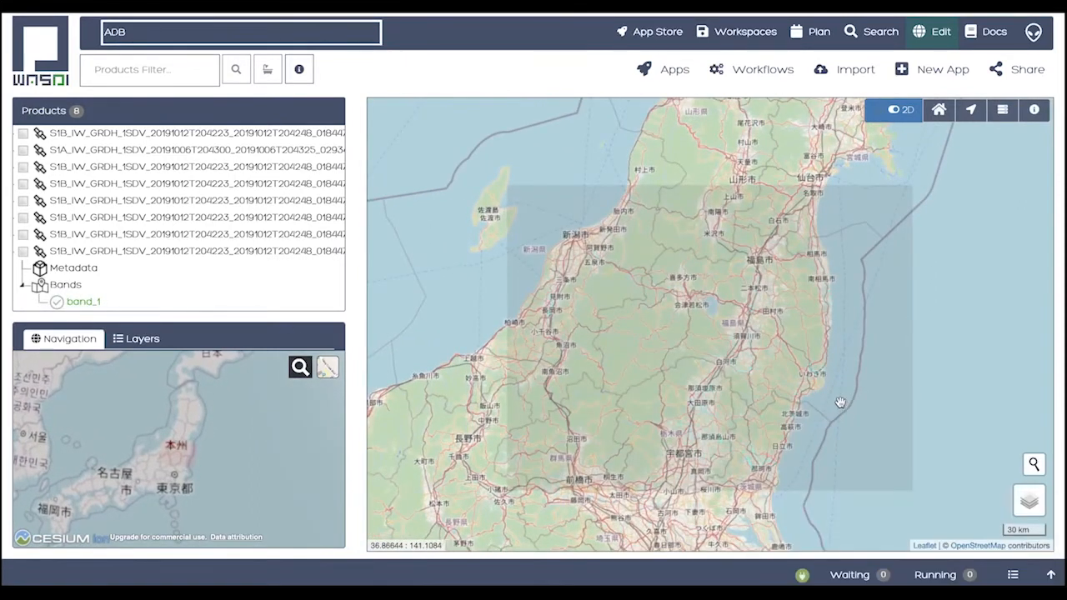
scroll(790, 414, "down", 1)
scroll(793, 414, "up", 3)
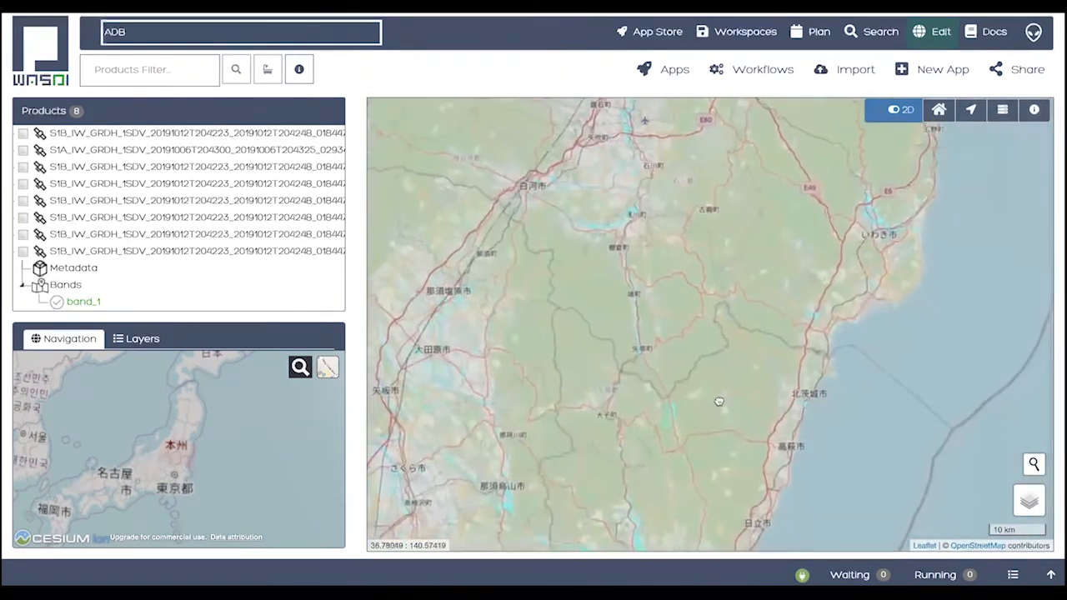
left_click_drag(719, 402, 761, 431)
left_click_drag(770, 314, 743, 410)
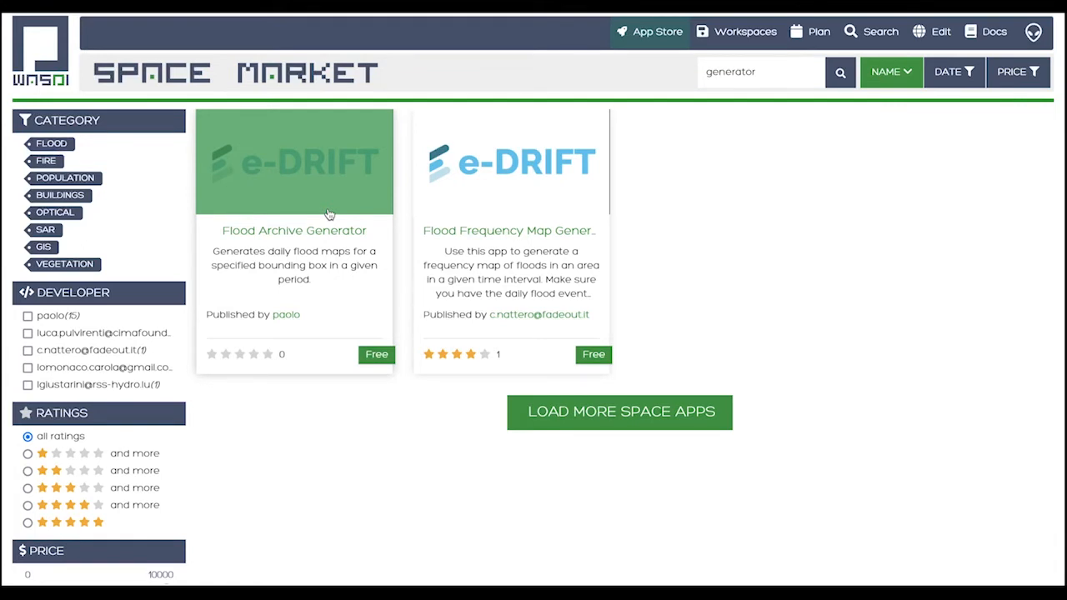
Open the Flood Archive Generator application from the app store results
left_click(352, 315)
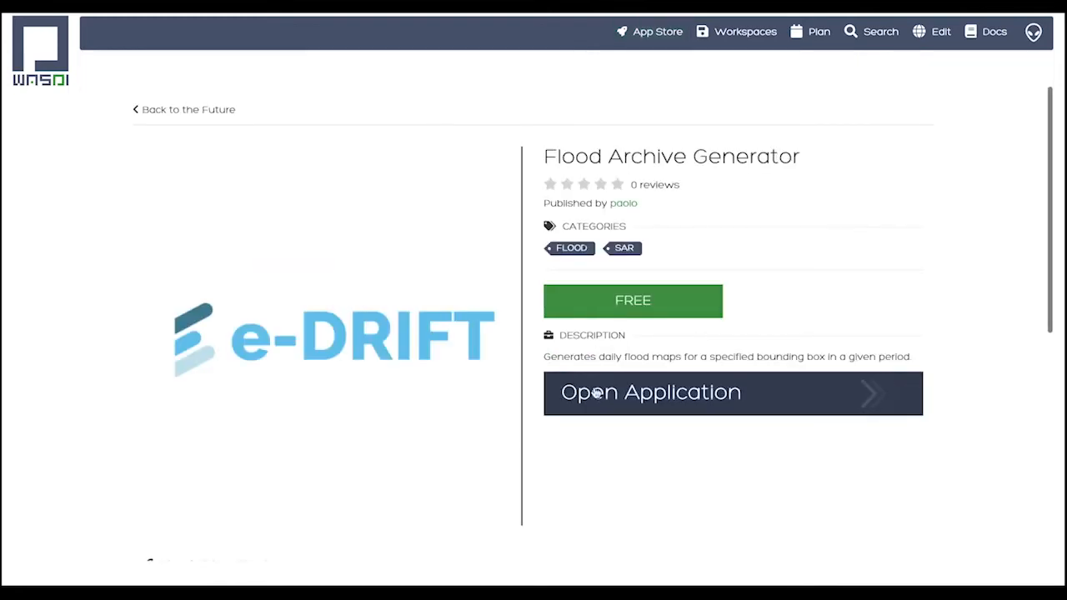
left_click(597, 393)
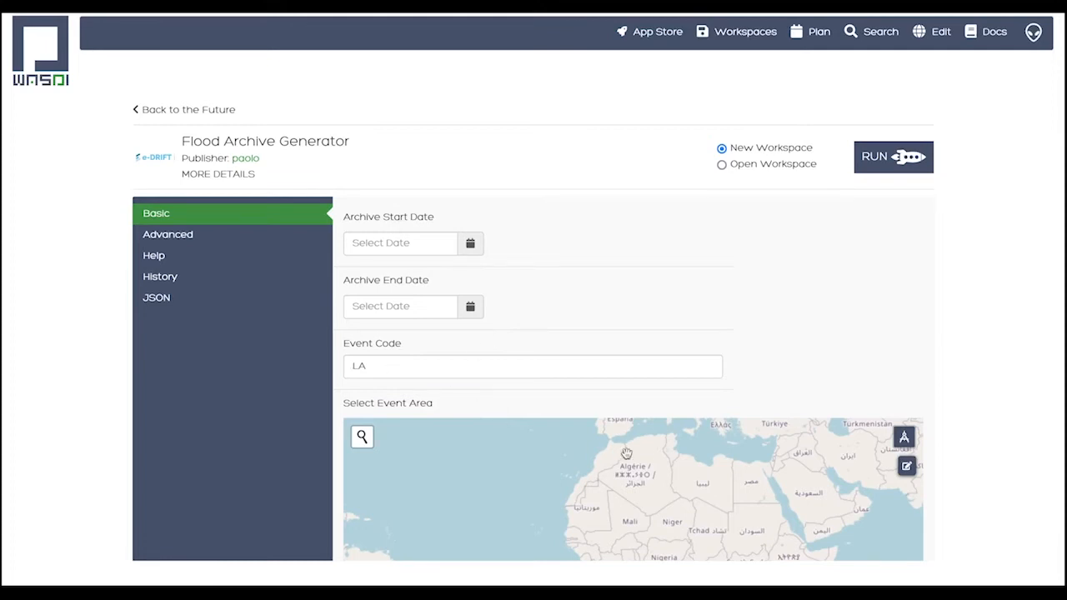
Draw a rectangular event area on the map north of Tokyo, covering Tochigi and part of Ibaraki
left_click_drag(649, 462, 569, 461)
left_click_drag(817, 482, 657, 503)
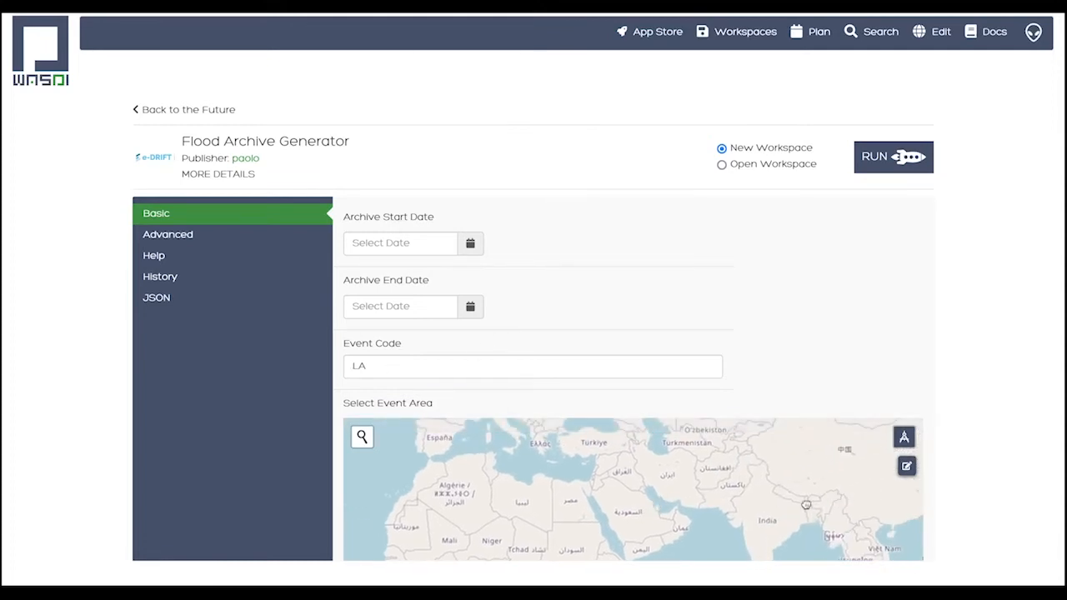
left_click_drag(806, 505, 583, 505)
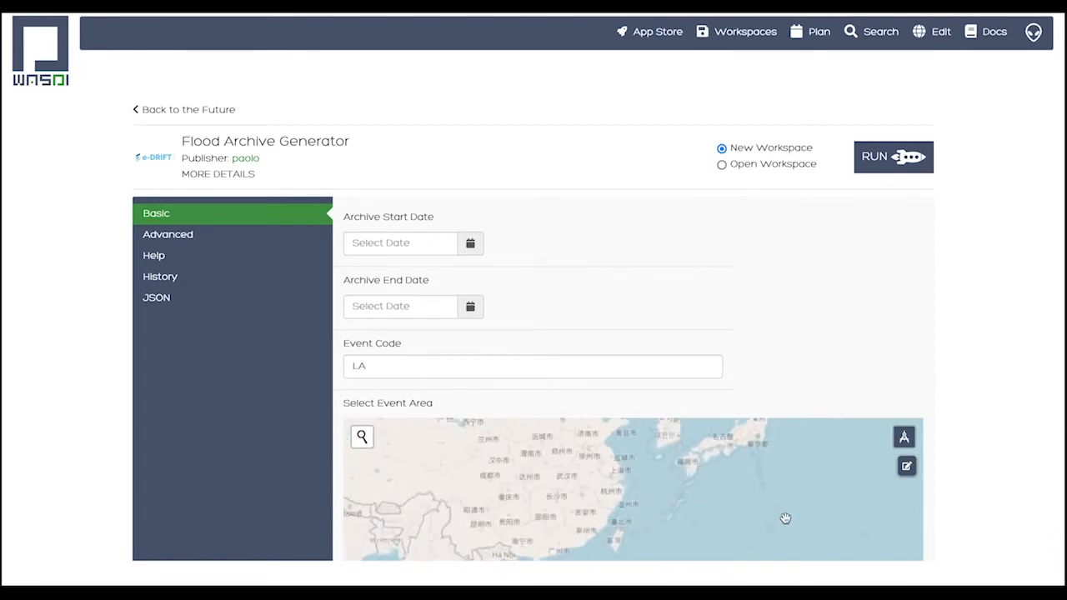
left_click_drag(750, 504, 703, 511)
scroll(711, 492, "up", 2)
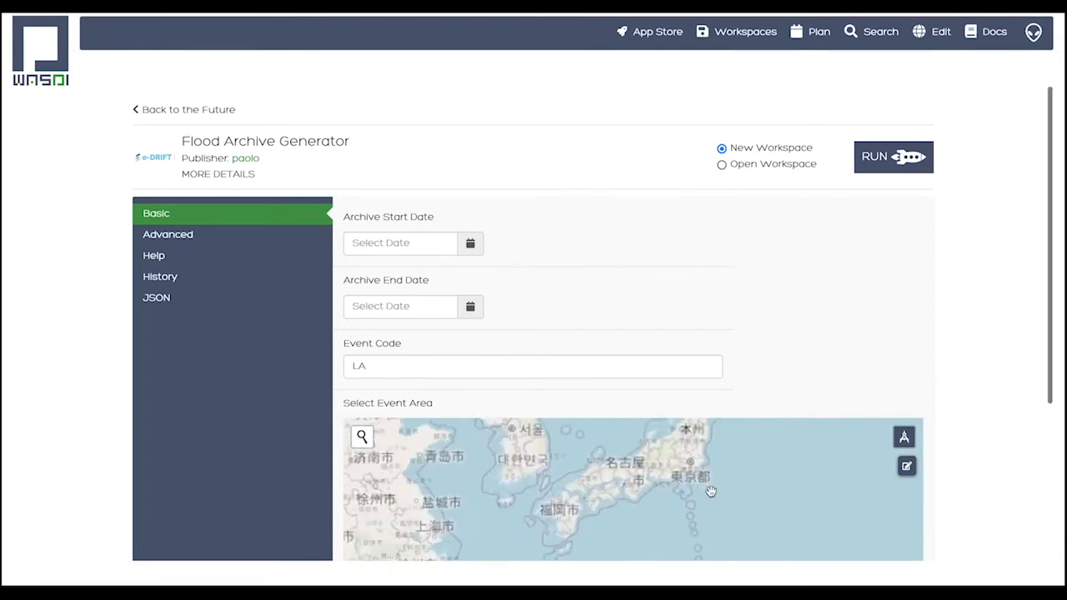
scroll(711, 492, "up", 1)
scroll(666, 500, "up", 2)
left_click_drag(636, 497, 520, 533)
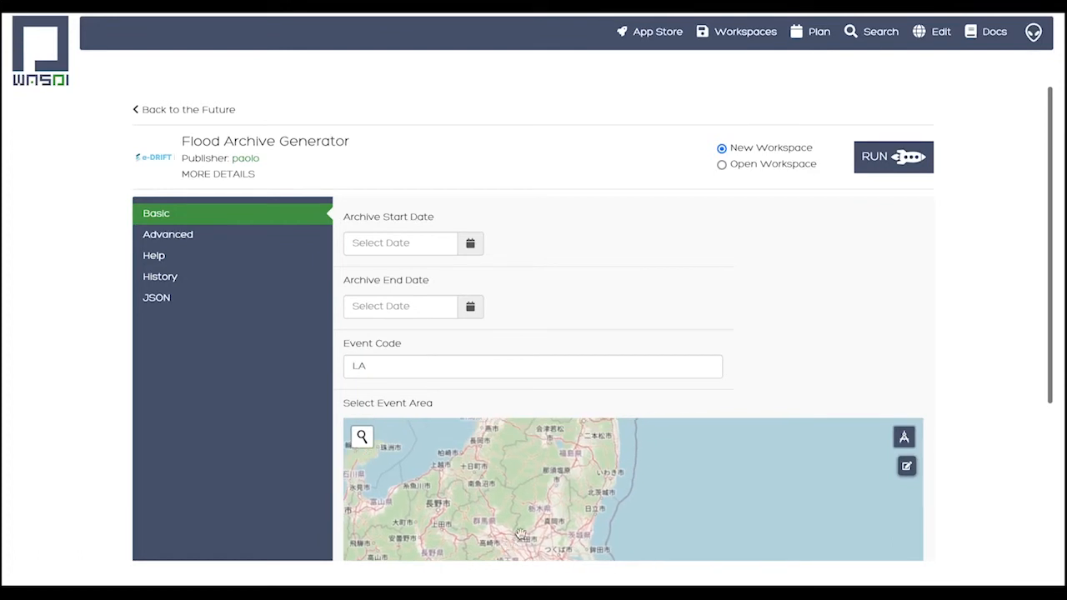
left_click(904, 436)
mouse_move(596, 476)
left_mouse_down()
mouse_move(518, 504)
mouse_move(516, 534)
left_mouse_up()
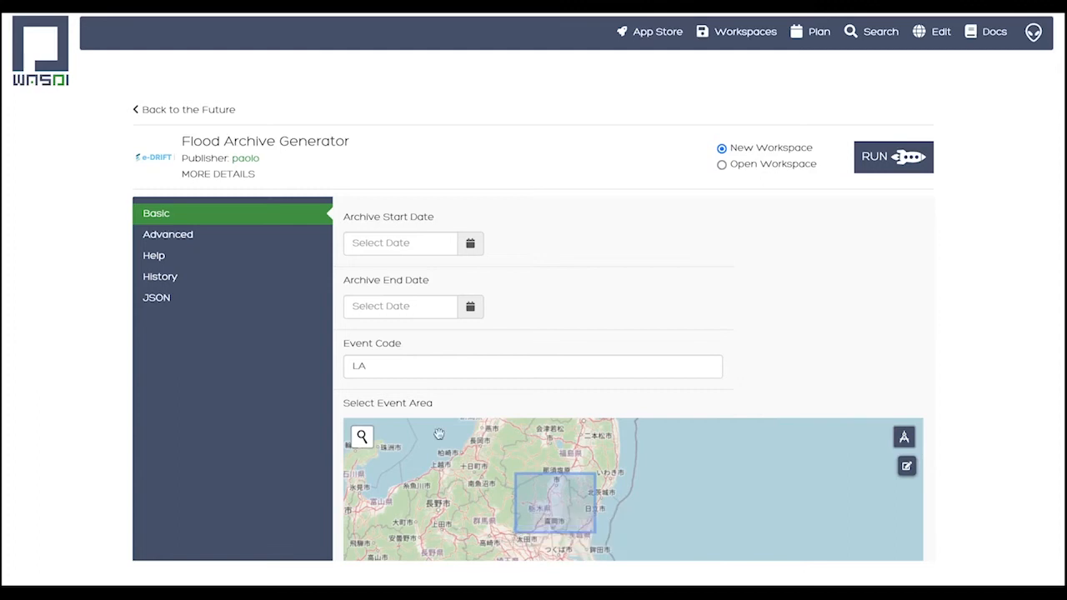
Set the archive start date to 2019-10-01
left_click(470, 244)
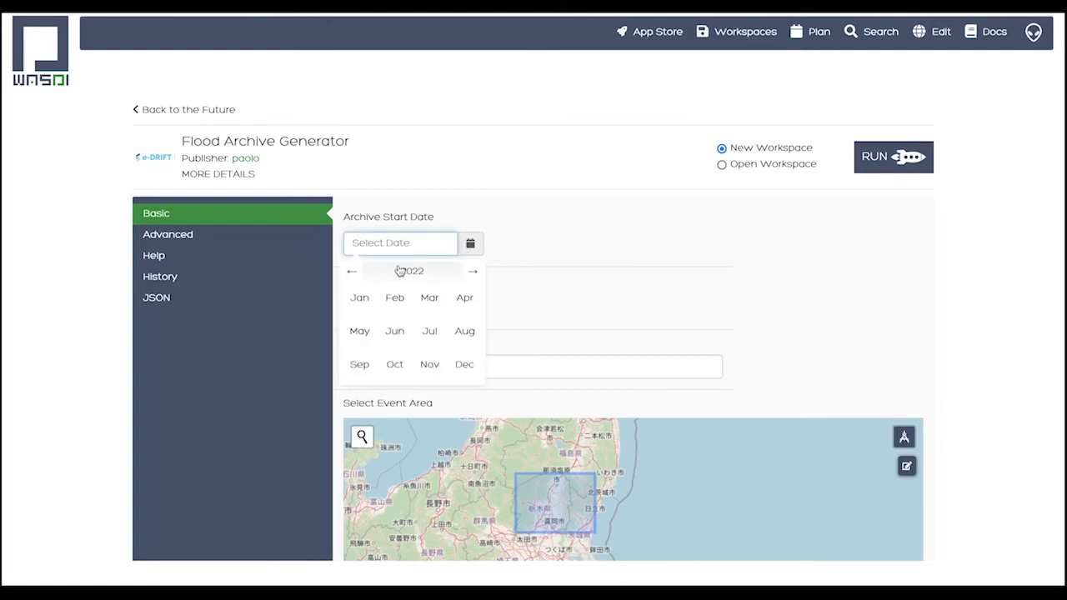
left_click(353, 272)
left_click(354, 274)
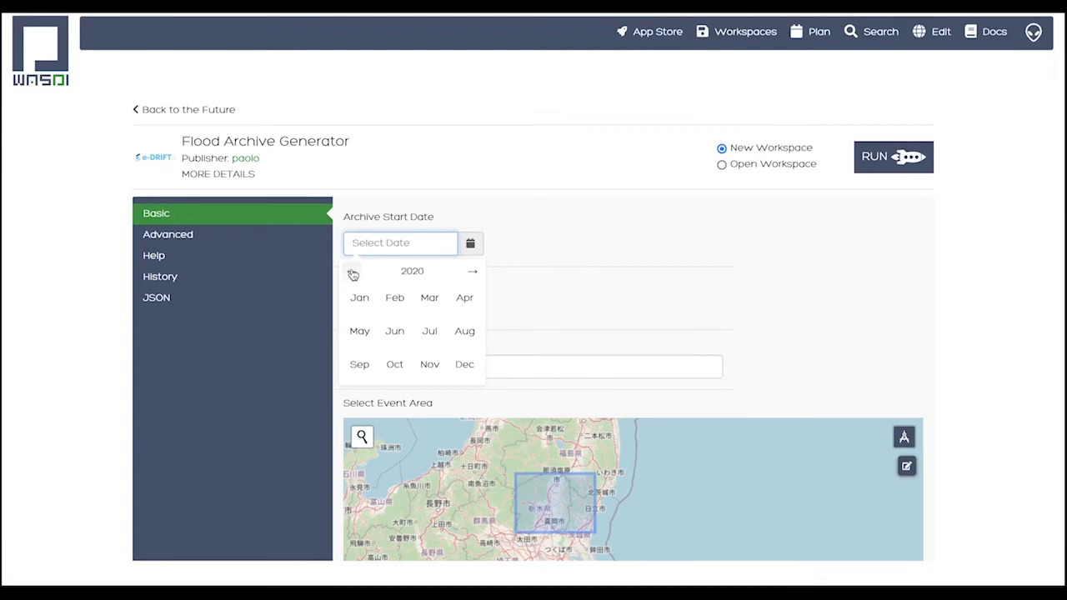
left_click(353, 274)
left_click(395, 362)
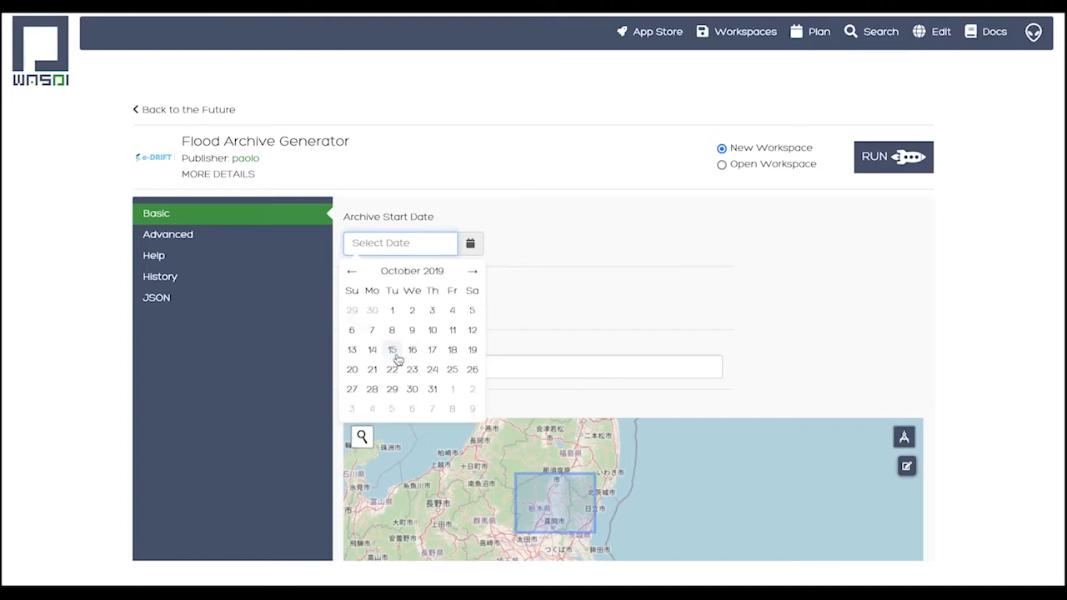
left_click(385, 314)
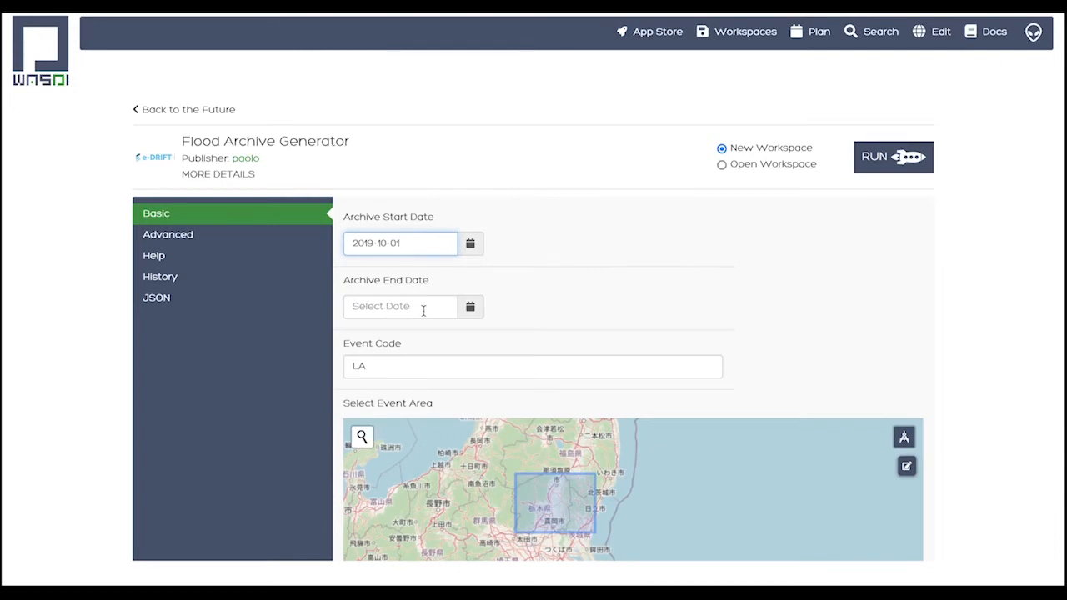
Set the archive end date to 2022-10-31
left_click(471, 308)
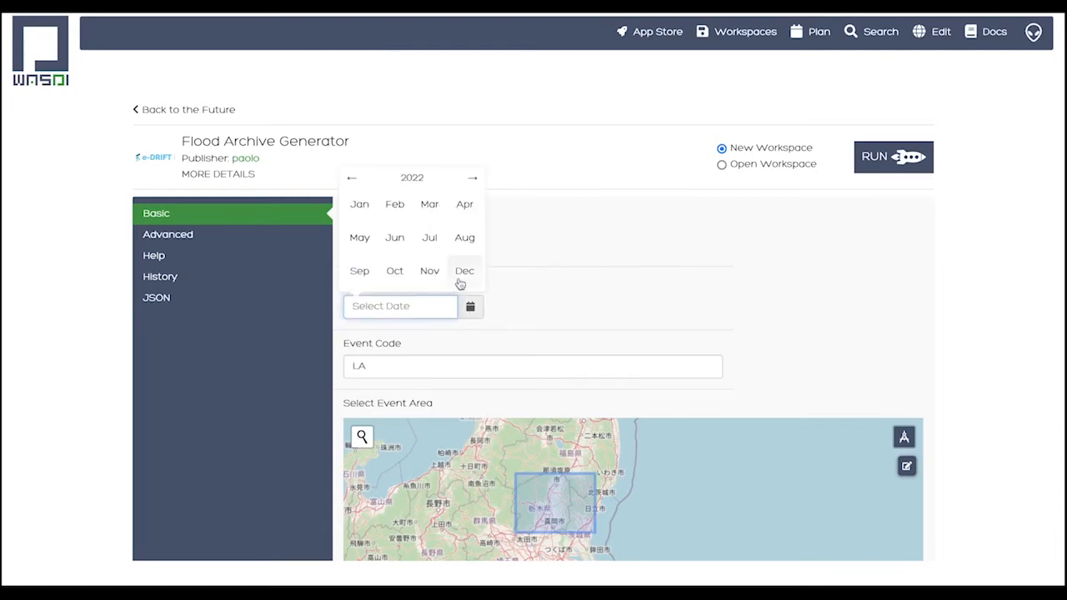
left_click(388, 274)
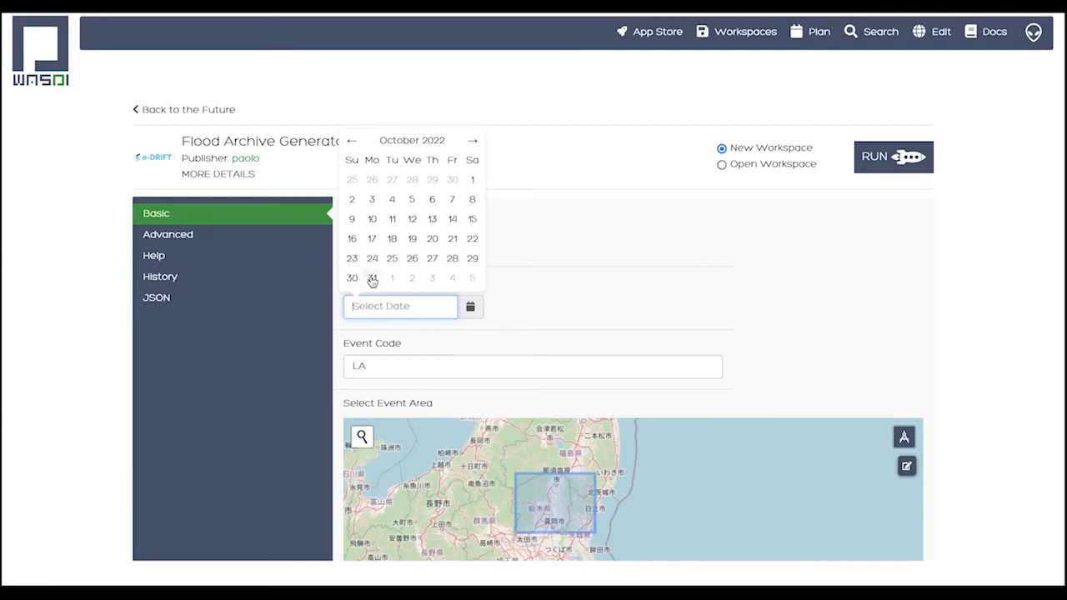
left_click(370, 278)
Replace the event code with Japan
left_click(359, 360)
double_click(365, 365)
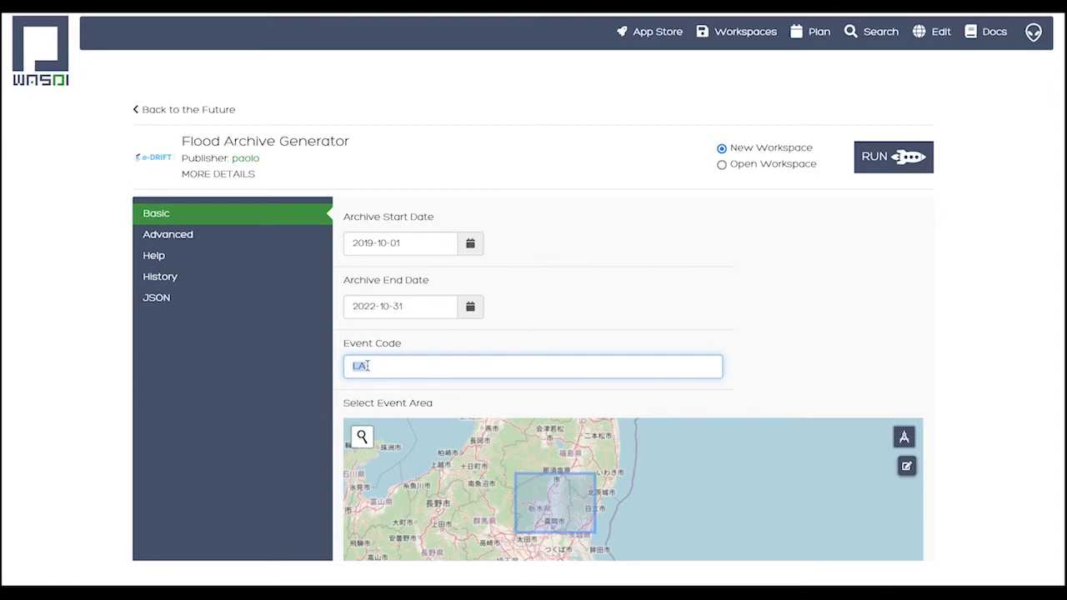
type("Jpa")
key("BackSpace")
type("a")
key("BackSpace")
key("BackSpace")
type("apa")
Choose the existing workspace whose name begins with "Jakarta 2020 flood ar" for the application run
left_click(721, 165)
left_click(758, 166)
scroll(763, 221, "down", 5)
scroll(763, 225, "up", 5)
left_click(793, 230)
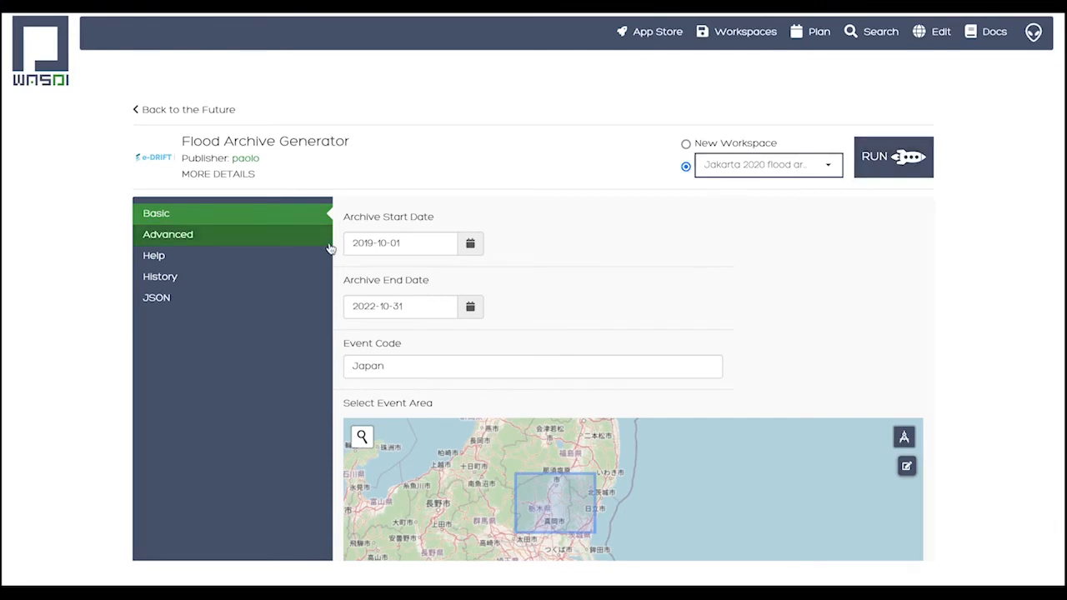
Enter 46 as the relative orbit number in the advanced parameters and return to the basic parameters
left_click(192, 235)
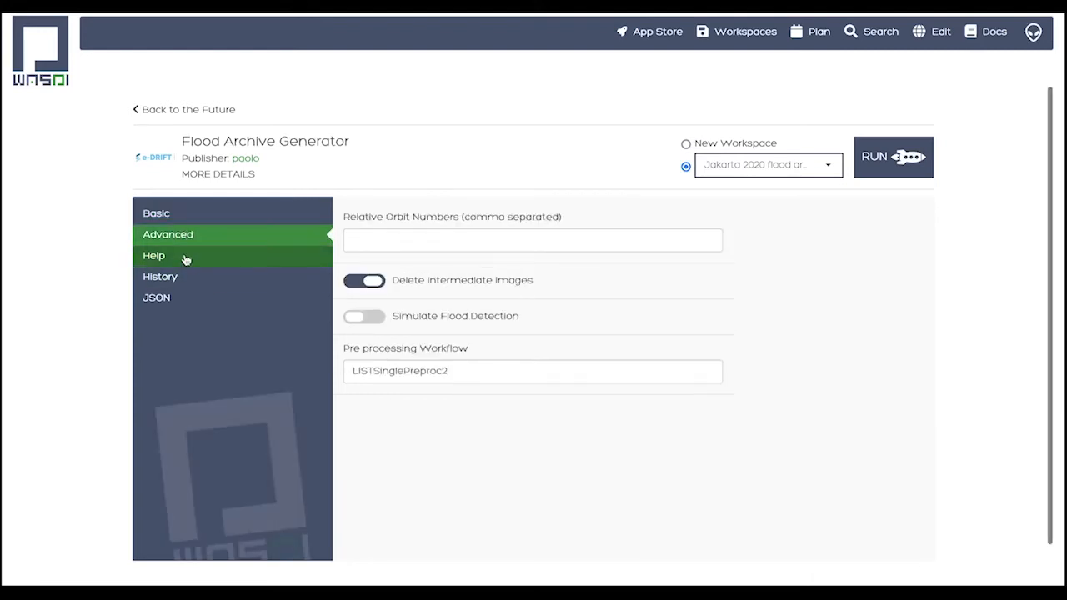
left_click(392, 247)
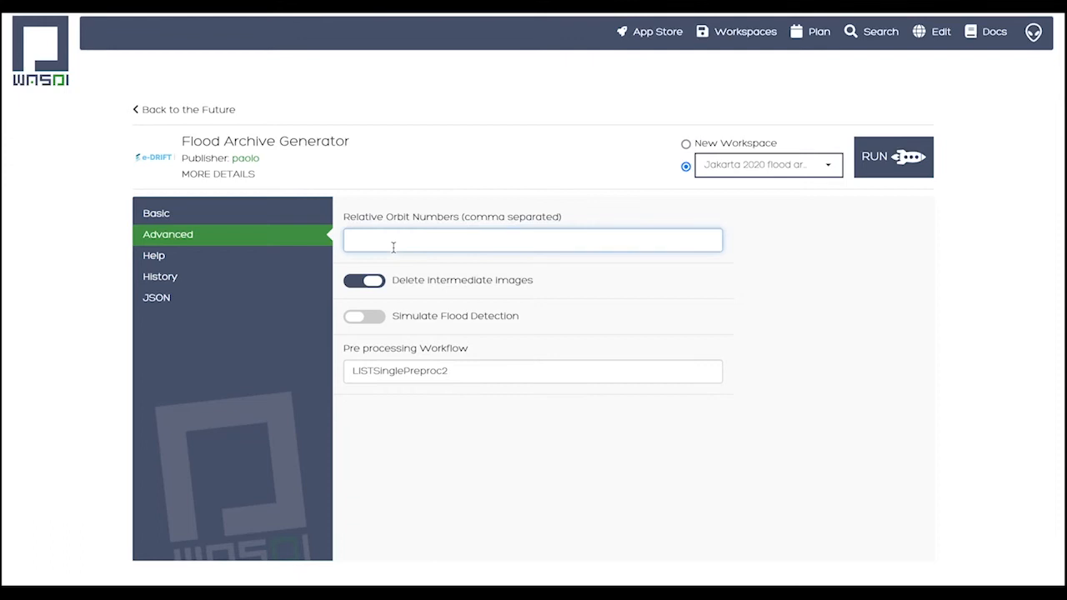
type("46")
left_click(146, 218)
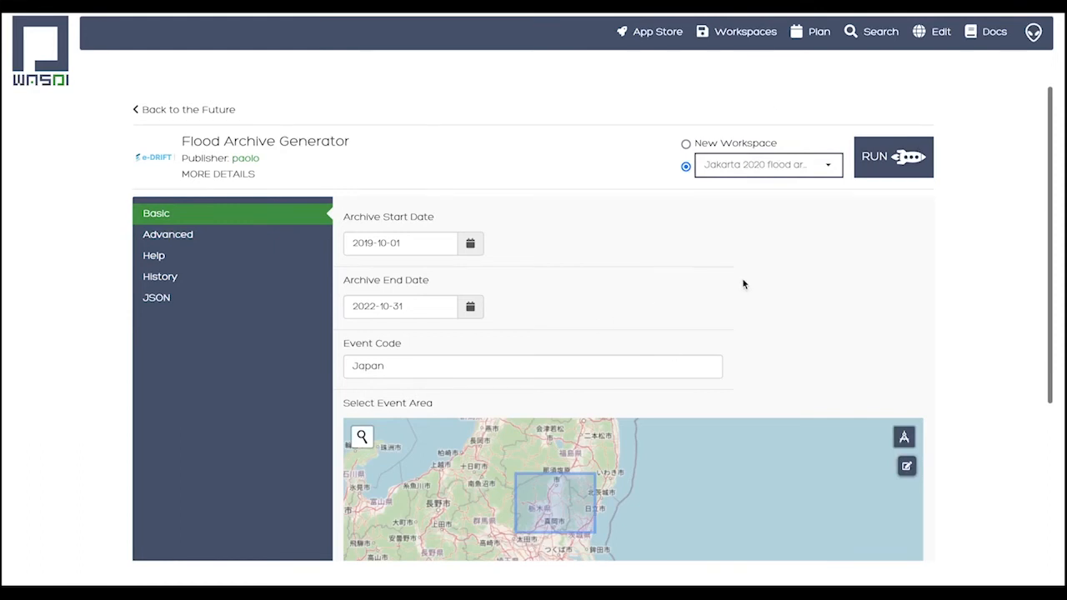
Find the ADB_flood_archive2 workspace in the workspace list and open it
left_click(738, 33)
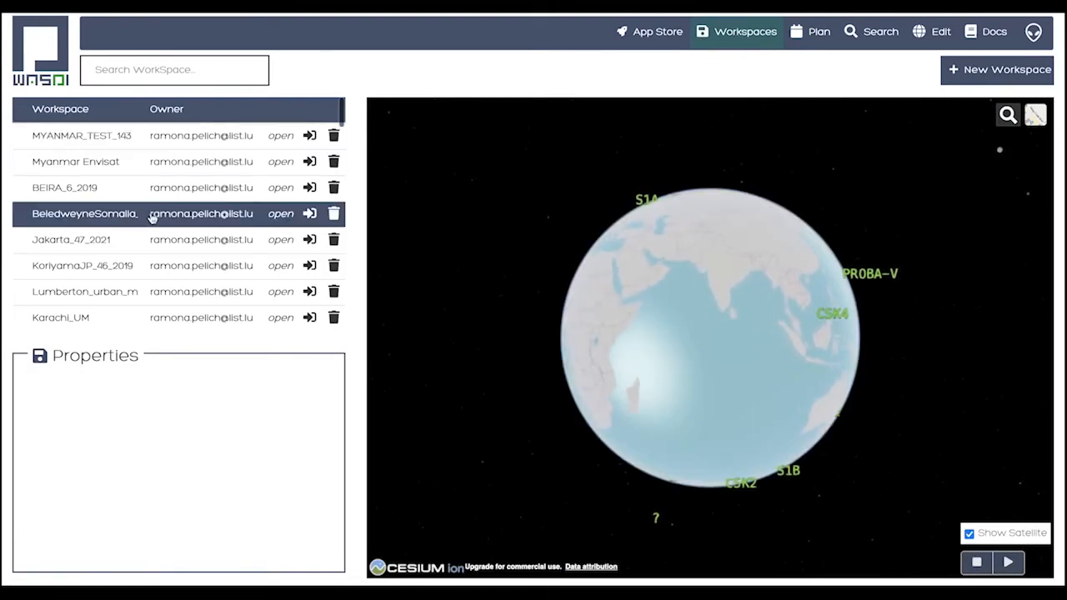
scroll(148, 218, "down", 5)
scroll(147, 225, "down", 4)
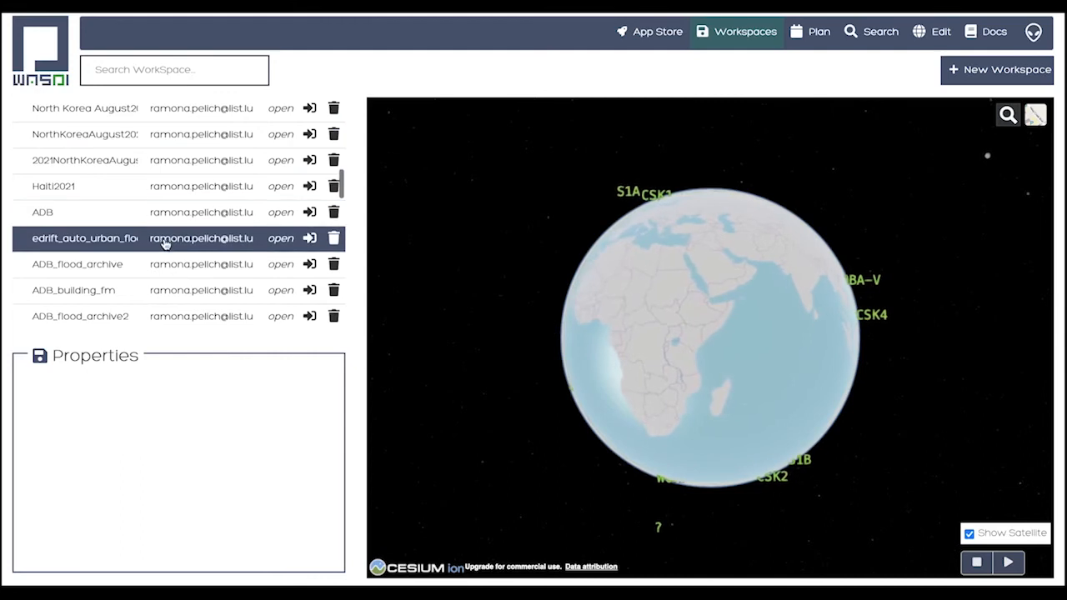
scroll(175, 283, "down", 1)
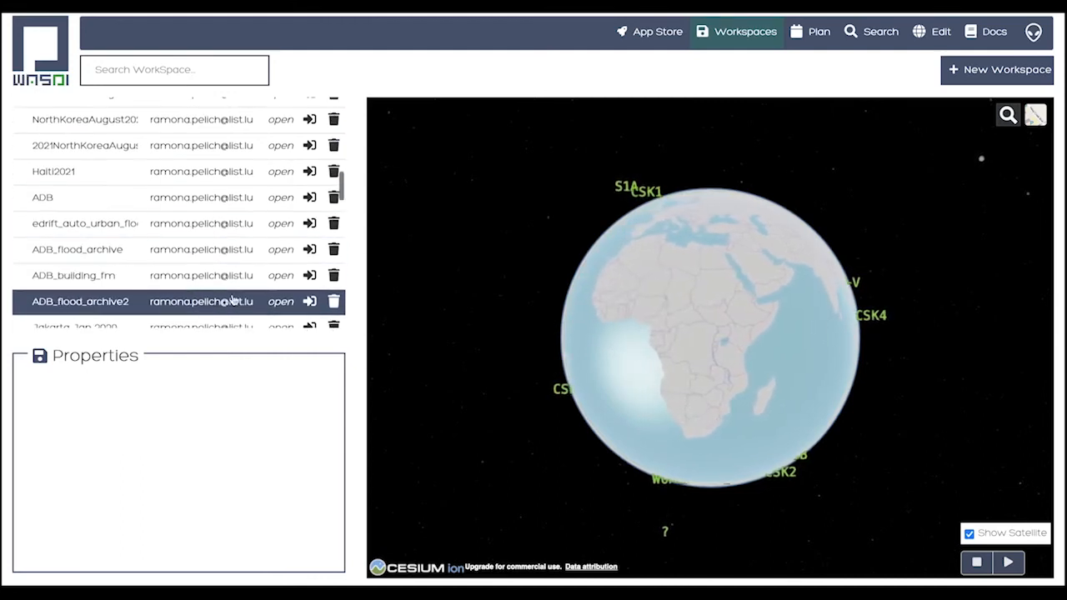
scroll(289, 302, "up", 1)
scroll(286, 305, "down", 1)
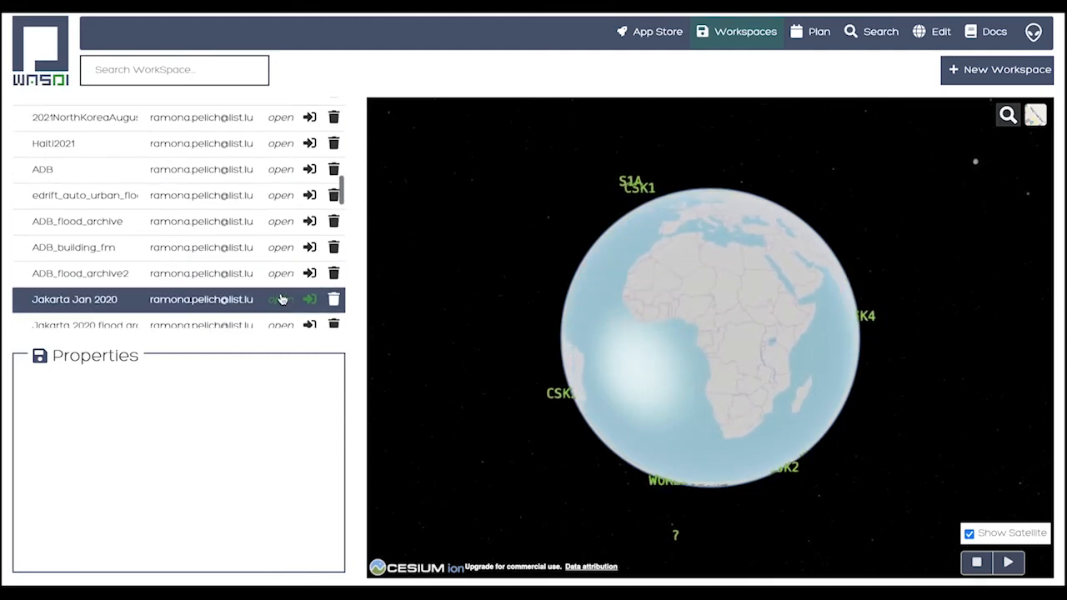
scroll(285, 292, "up", 1)
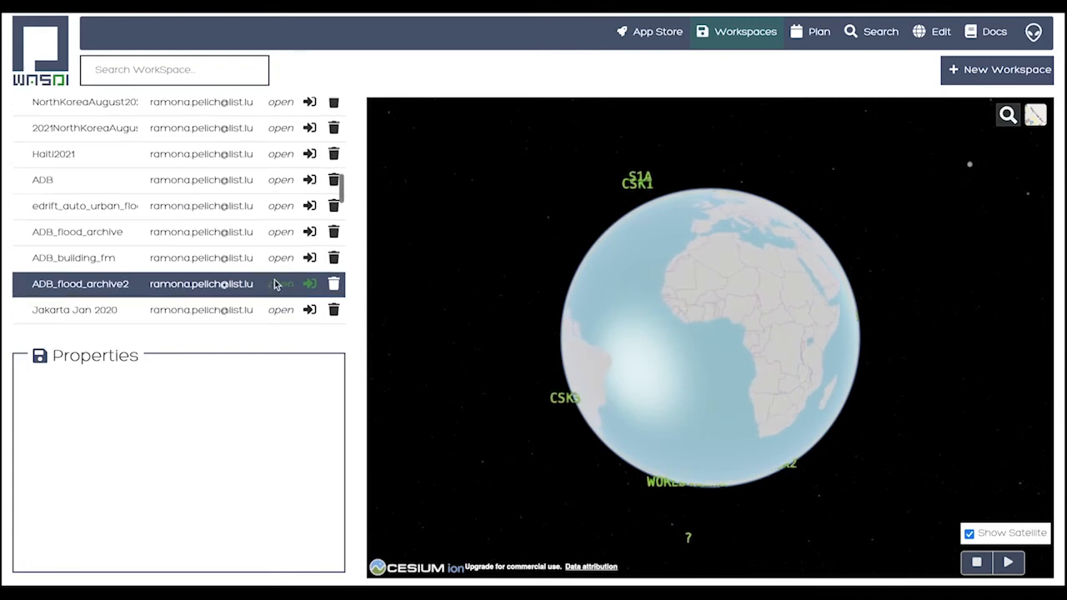
left_click(281, 286)
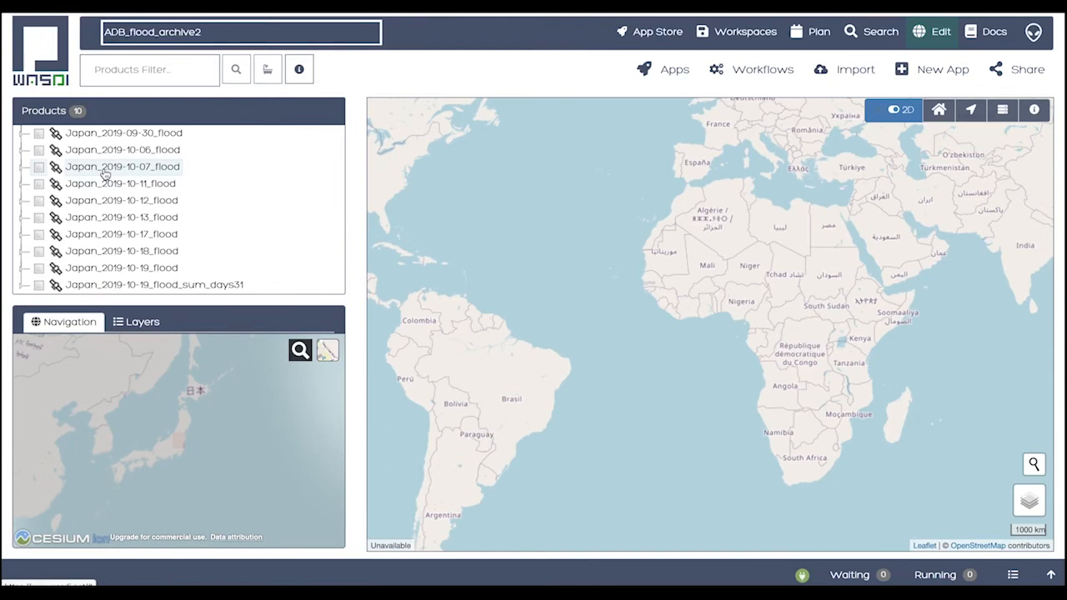
Display band_1 of the Japan_2019-10-12_flood product and inspect the flooded areas northwest of Tokyo
left_click(22, 202)
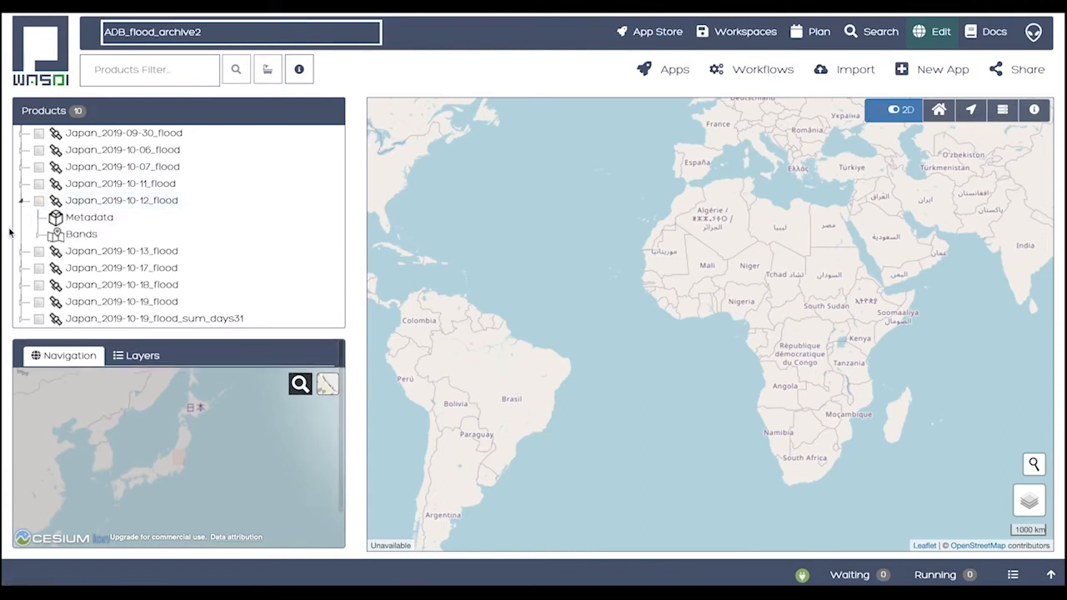
left_click(37, 236)
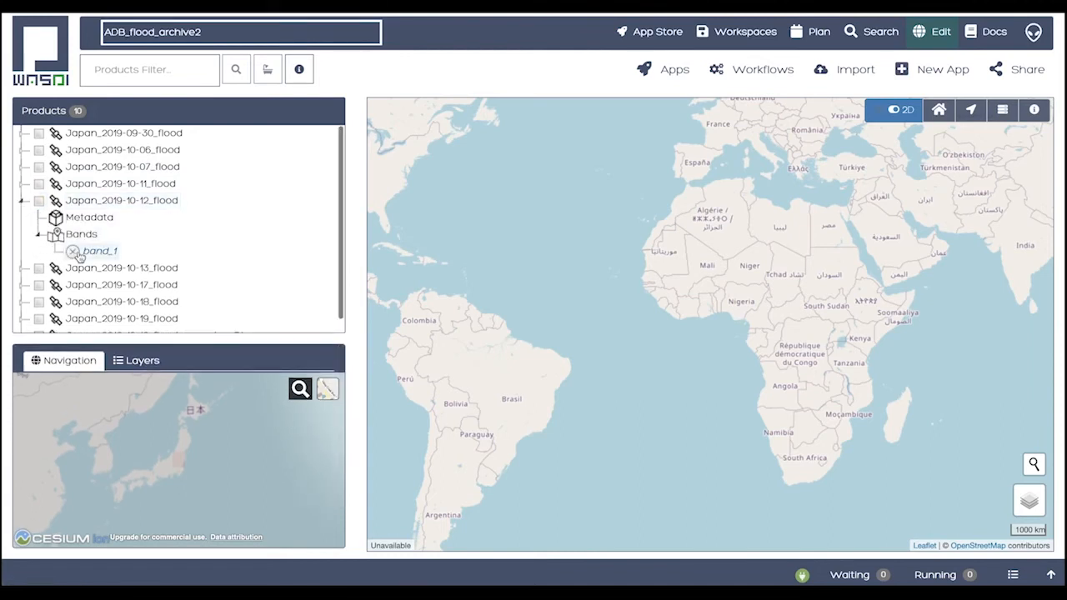
left_click(77, 254)
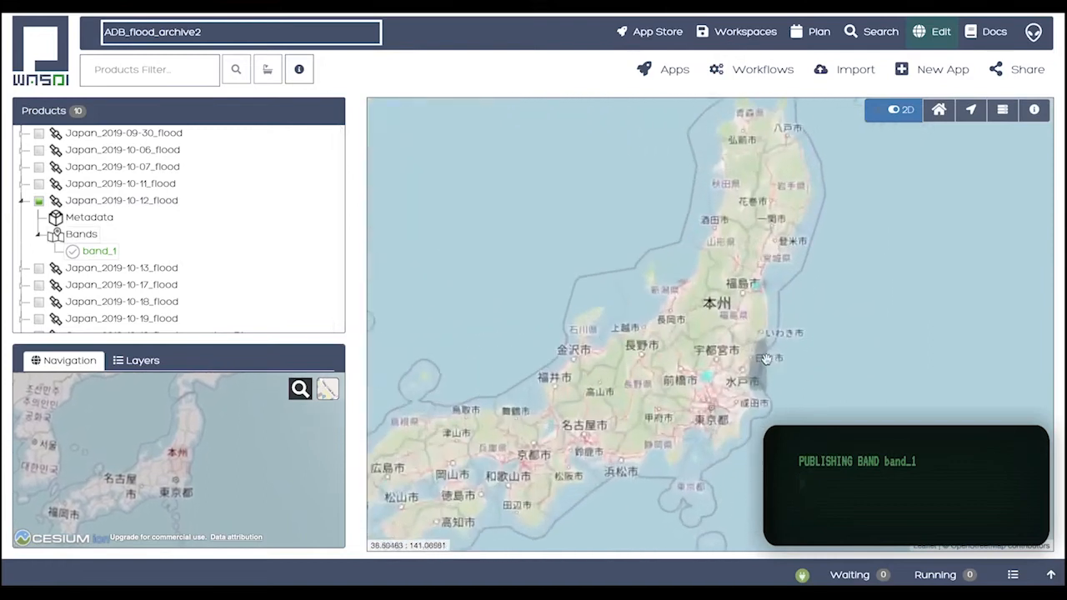
scroll(765, 359, "up", 2)
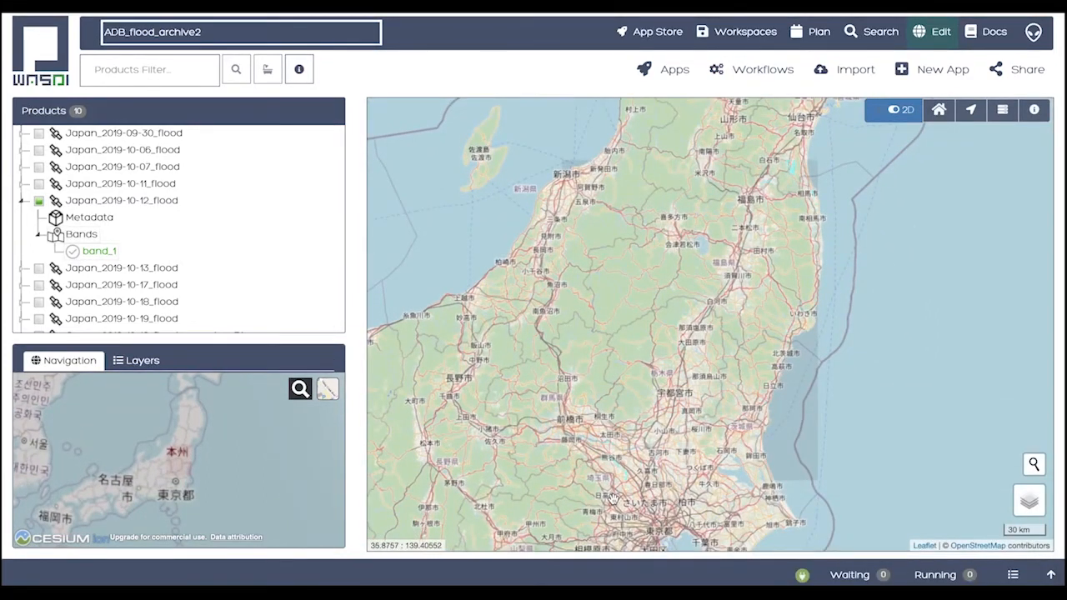
scroll(615, 497, "up", 1)
scroll(618, 490, "up", 1)
left_click_drag(607, 433, 600, 454)
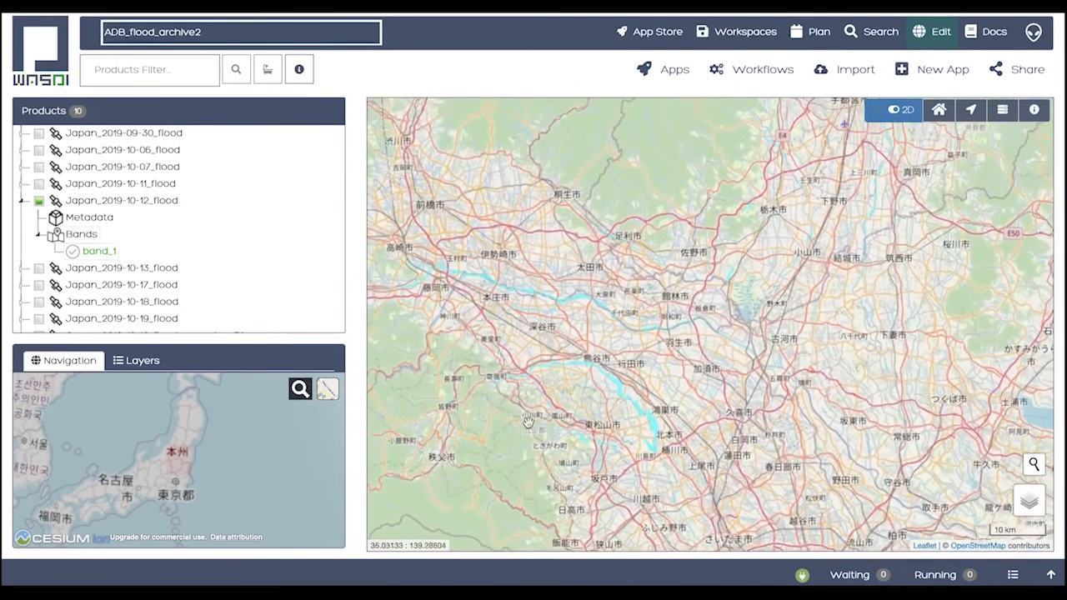
Display band_1 of the Japan_2019-10-13_flood product and inspect the flooded areas northeast of Tokyo
left_click(21, 270)
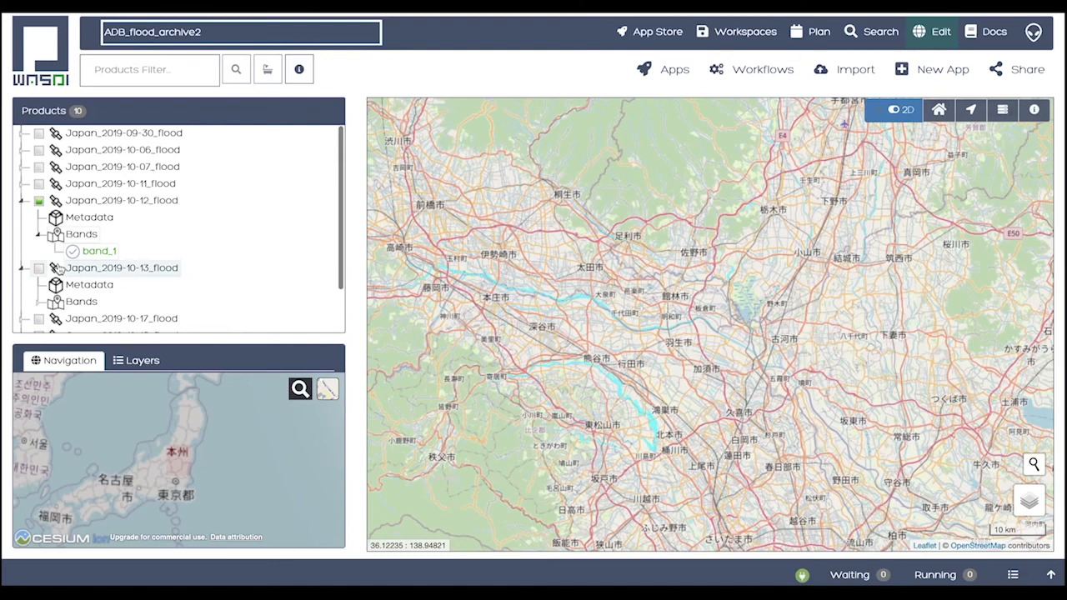
scroll(60, 269, "down", 1)
scroll(60, 269, "down", 1)
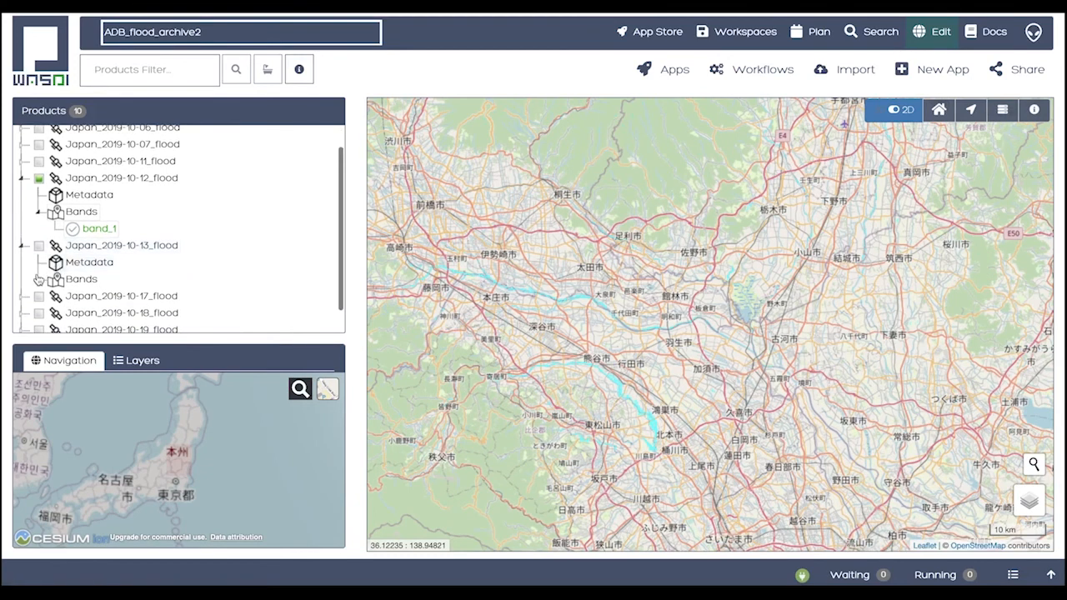
left_click(37, 281)
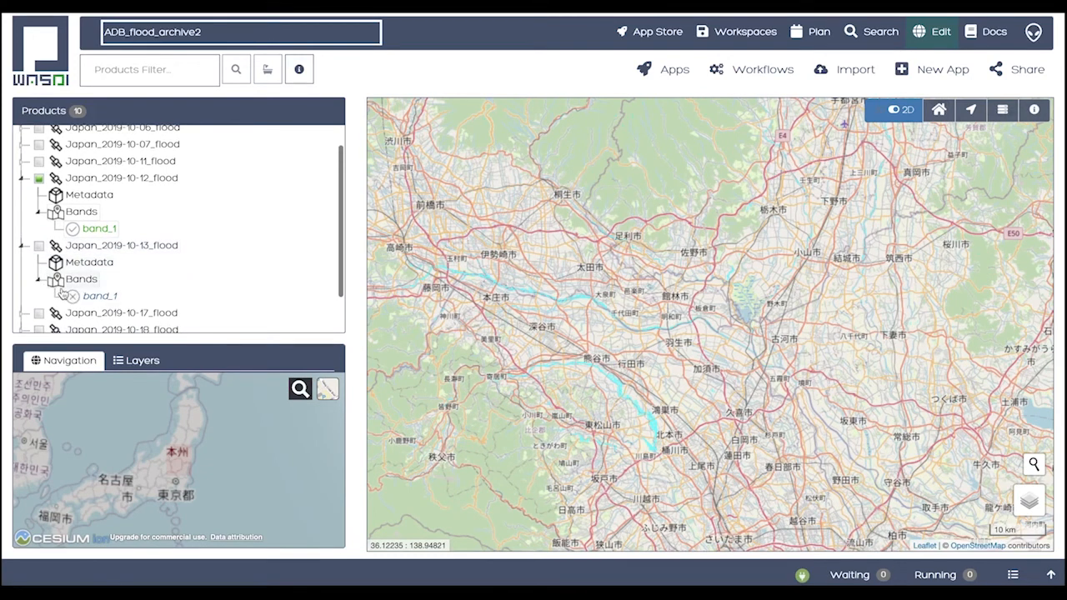
left_click(70, 296)
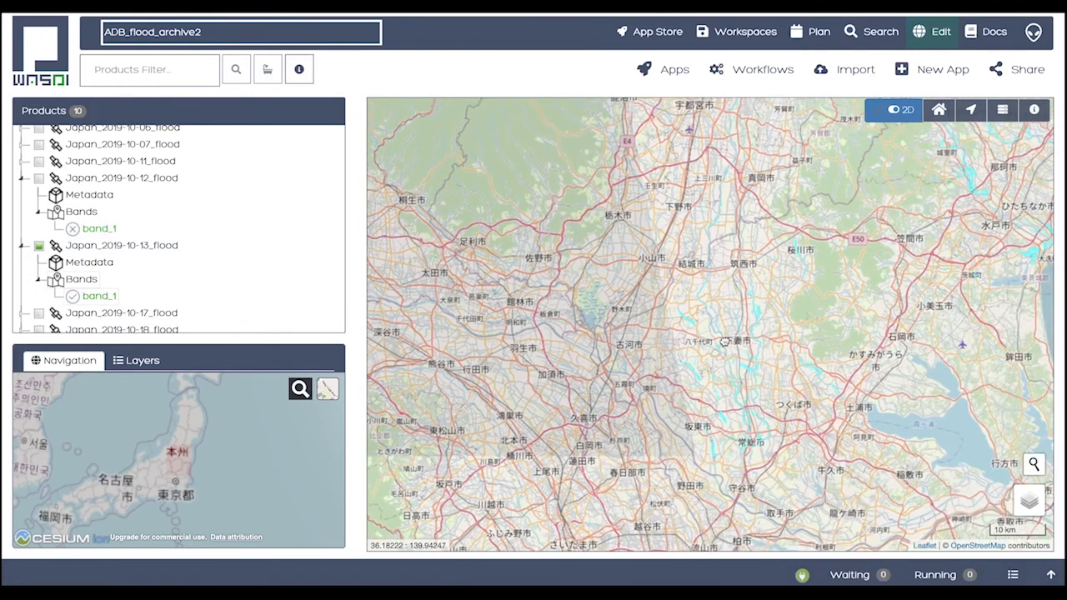
left_click_drag(848, 285, 750, 388)
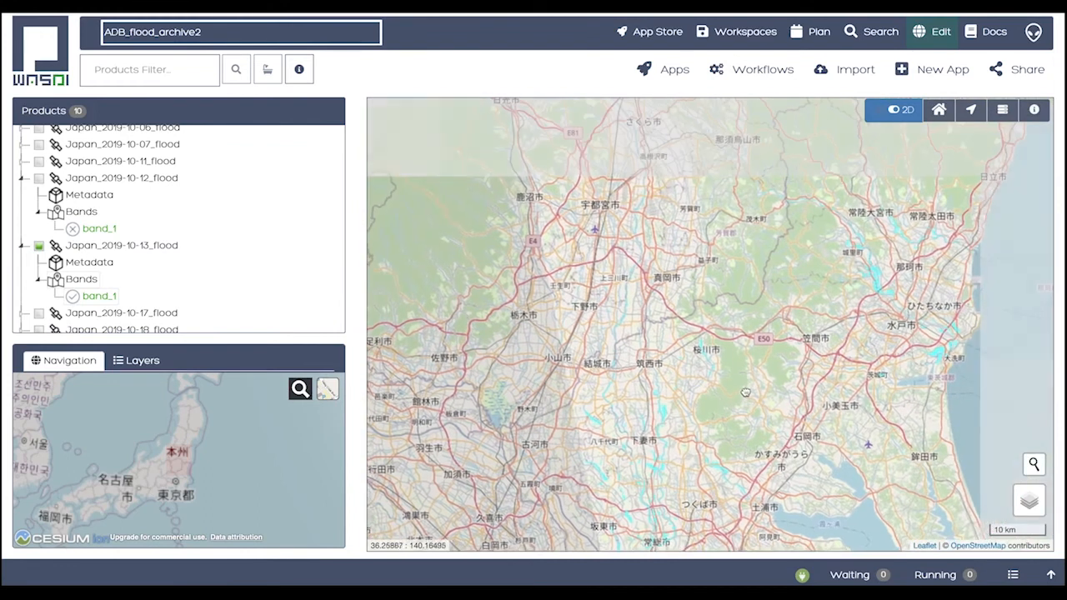
Display band_1 of the Japan_2019-10-18_flood product, hide band_1 of Japan_2019-10-13_flood, and inspect the flooded areas north of Tokyo
scroll(163, 272, "down", 1)
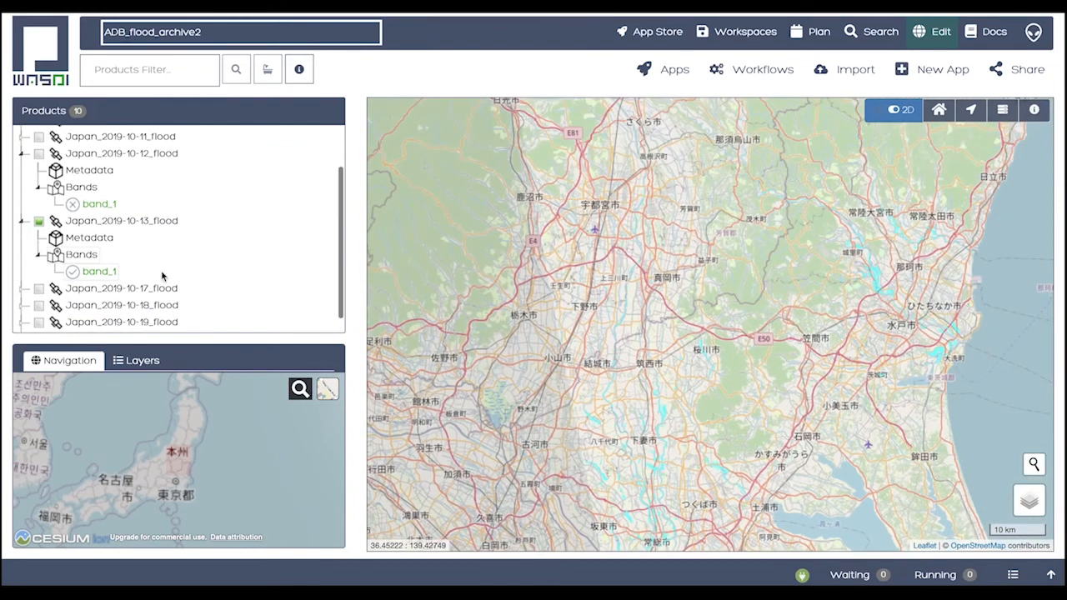
left_click(22, 305)
scroll(25, 309, "down", 1)
scroll(23, 308, "down", 1)
left_click(38, 290)
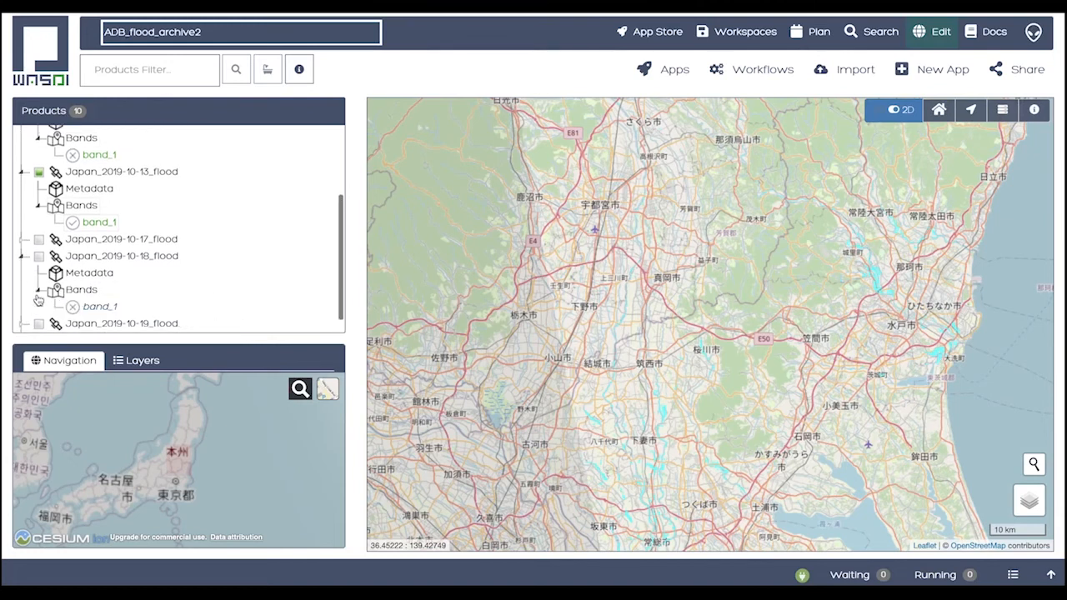
left_click(83, 307)
left_click(75, 228)
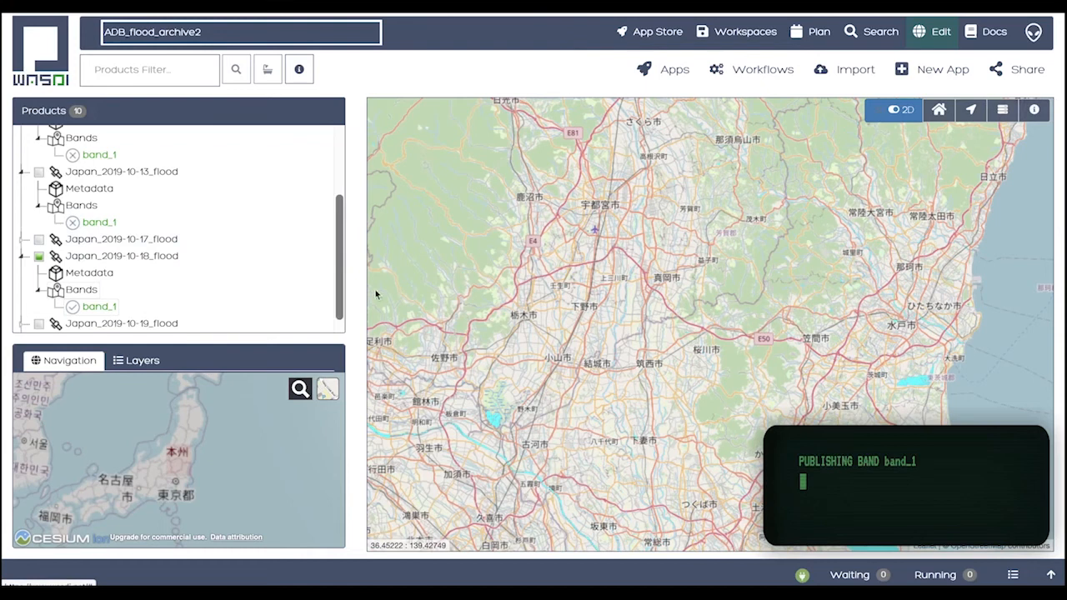
left_click_drag(644, 323, 634, 372)
left_click_drag(673, 310, 729, 377)
left_click_drag(712, 320, 757, 398)
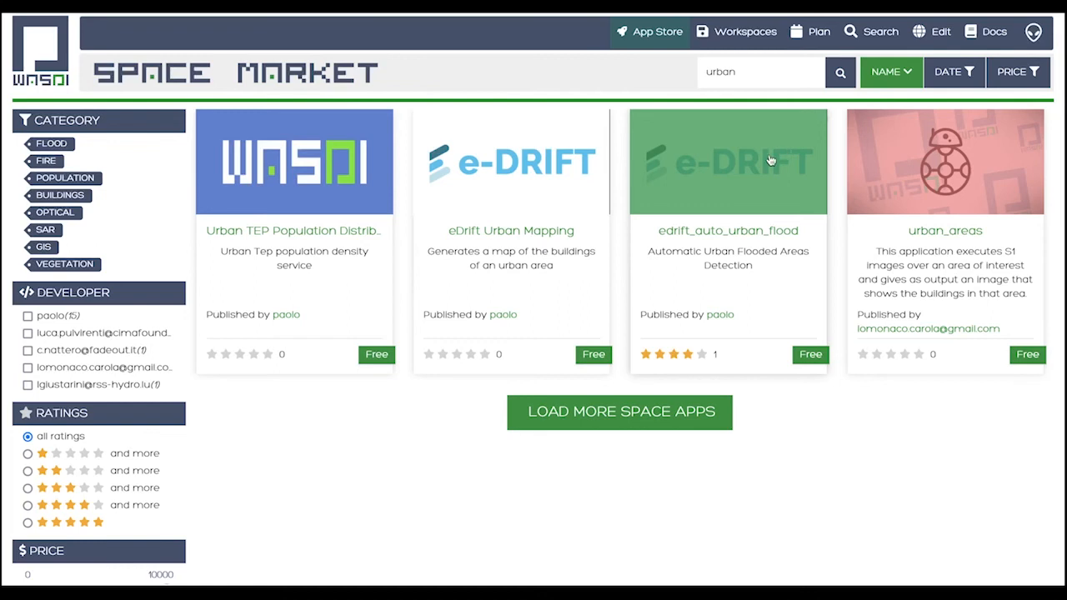
Open the edrift_auto_urban_flood application from the app store and set its reference date to 2019-10-12
left_click(682, 225)
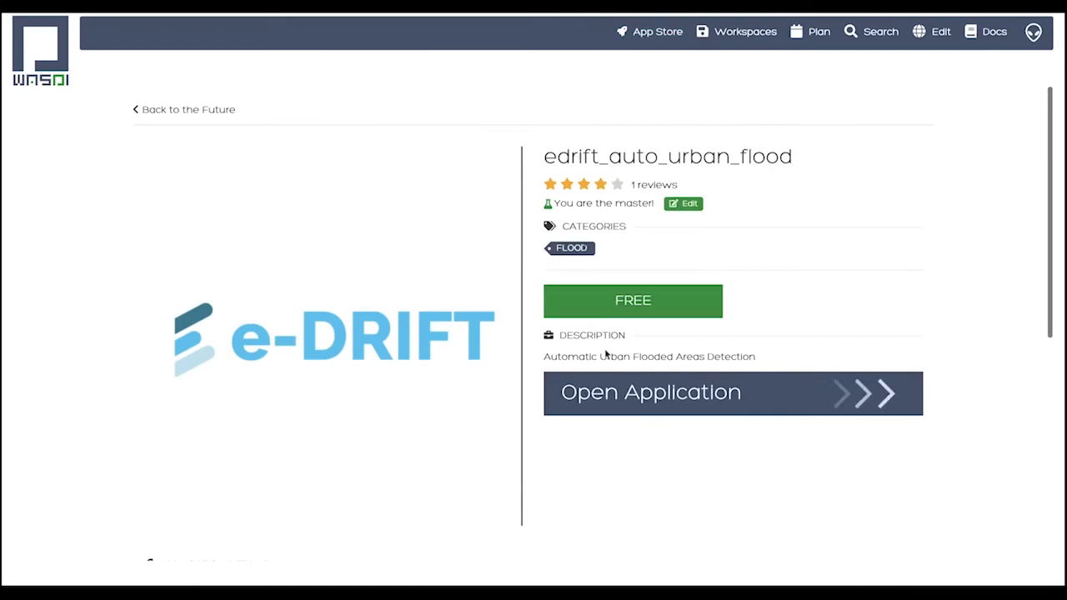
left_click(615, 385)
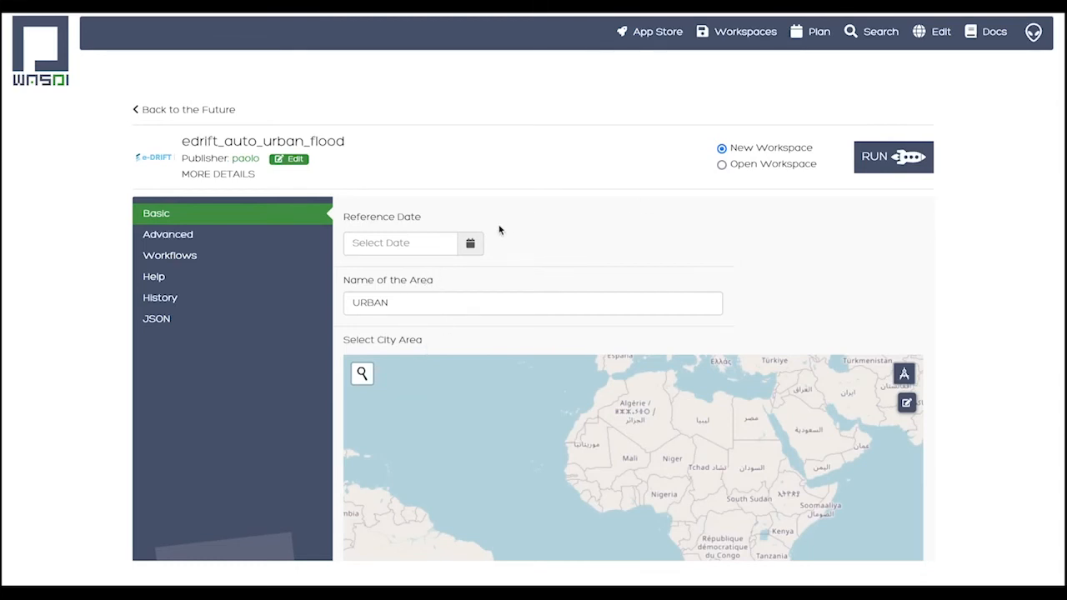
left_click(471, 243)
left_click(396, 272)
left_click(354, 276)
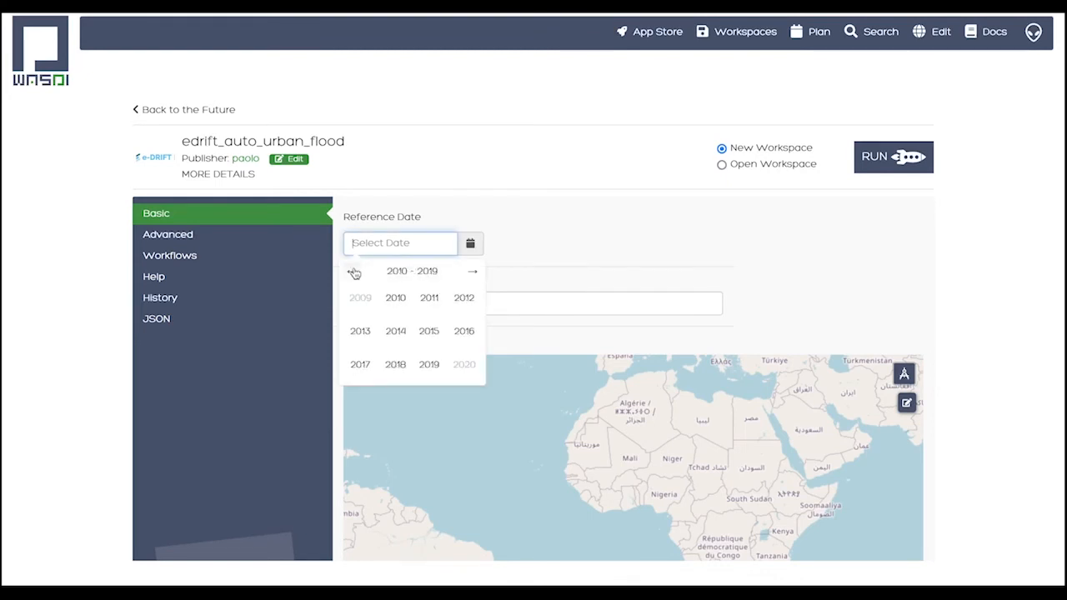
left_click(430, 364)
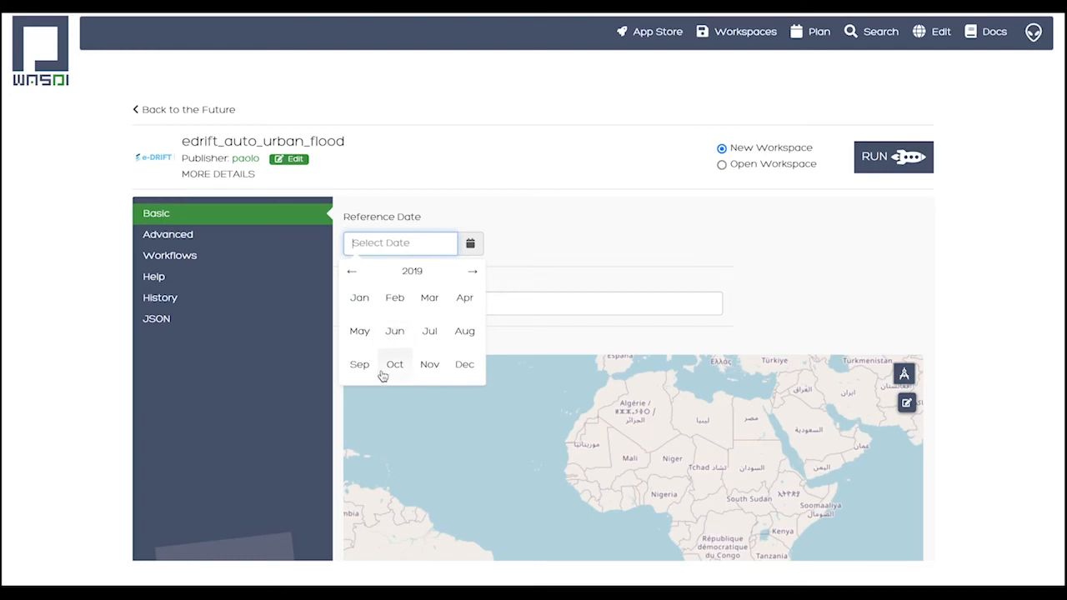
left_click(392, 366)
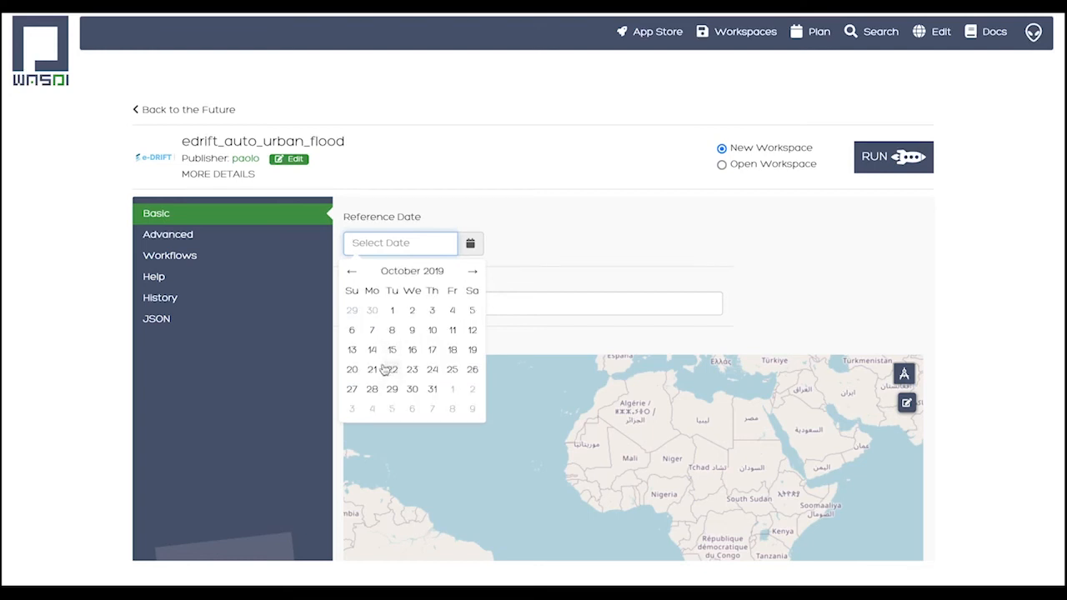
left_click(471, 332)
Name the area Japan and draw the city area rectangle around Utsunomiya, north of Tokyo, reaching to the east coast
left_click_drag(399, 309, 287, 301)
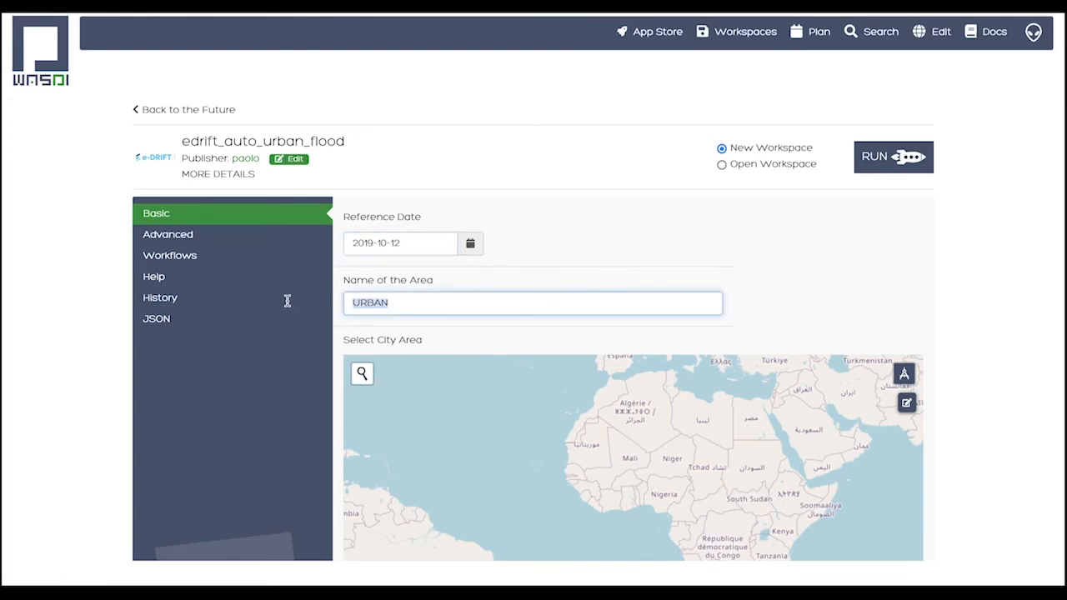
type("Japan")
left_click_drag(682, 435, 565, 467)
left_click_drag(804, 445, 631, 445)
left_click_drag(741, 489, 689, 510)
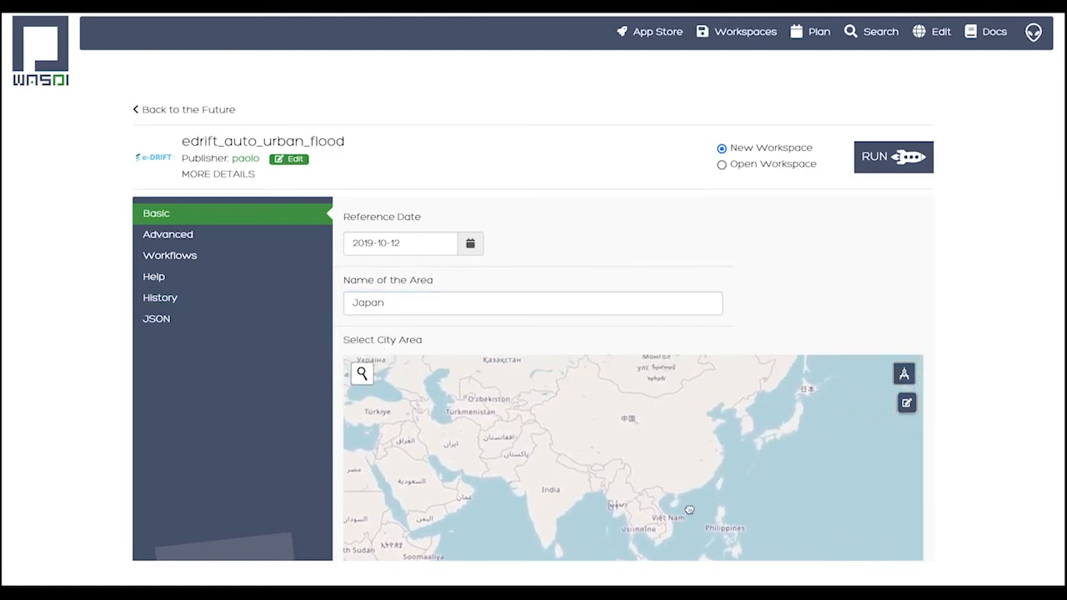
scroll(800, 451, "up", 5)
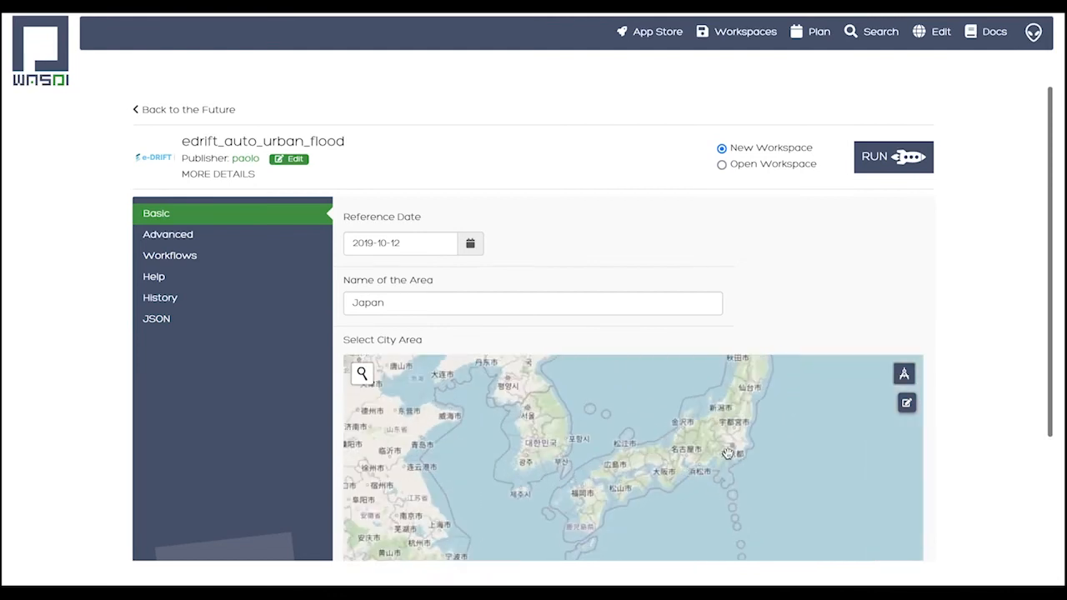
scroll(721, 479, "up", 1)
left_click_drag(721, 479, 678, 514)
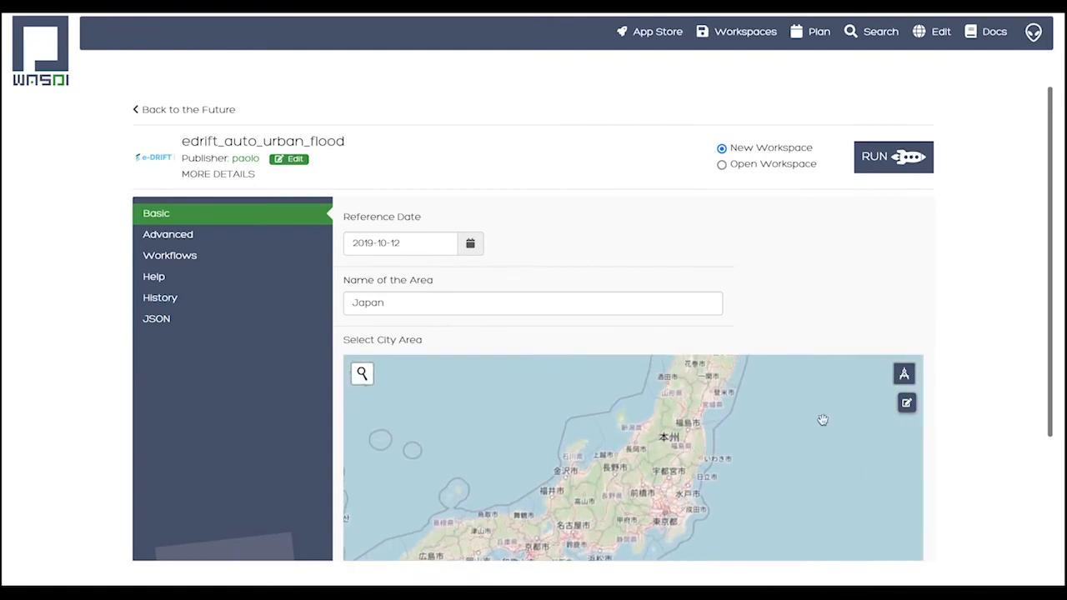
left_click(904, 374)
mouse_move(714, 432)
left_mouse_down()
mouse_move(624, 480)
mouse_move(641, 483)
left_mouse_up()
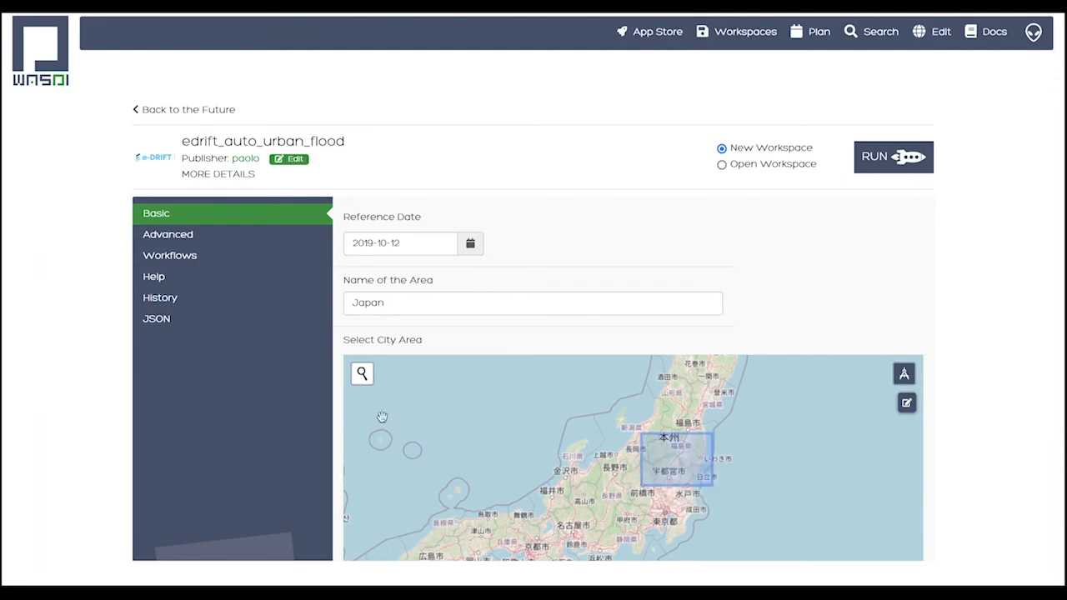
Set the orbit filter to 46 in the advanced parameters
left_click(234, 236)
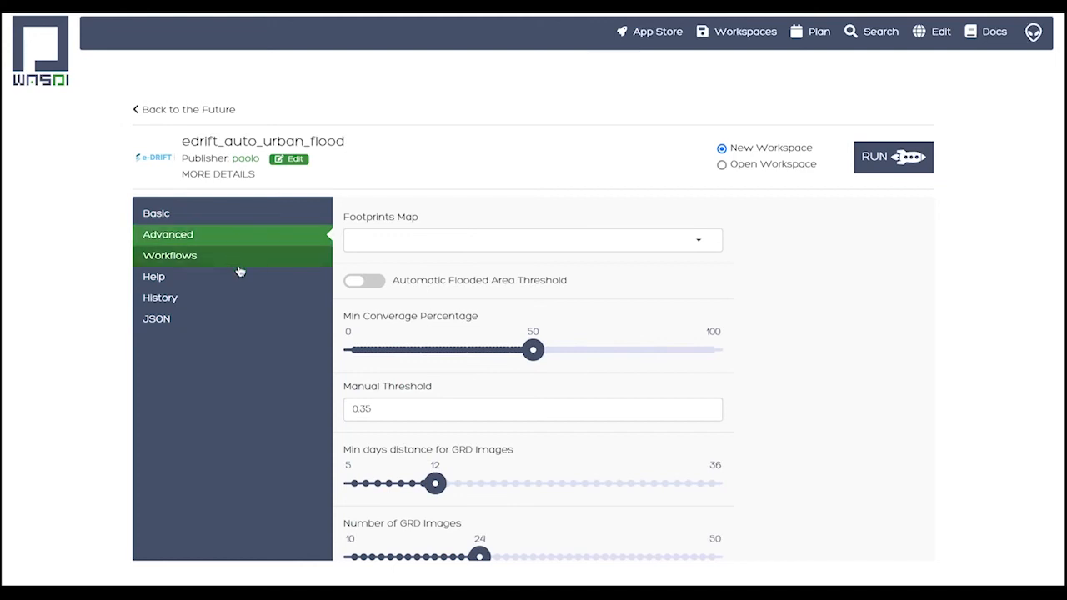
scroll(794, 408, "down", 1)
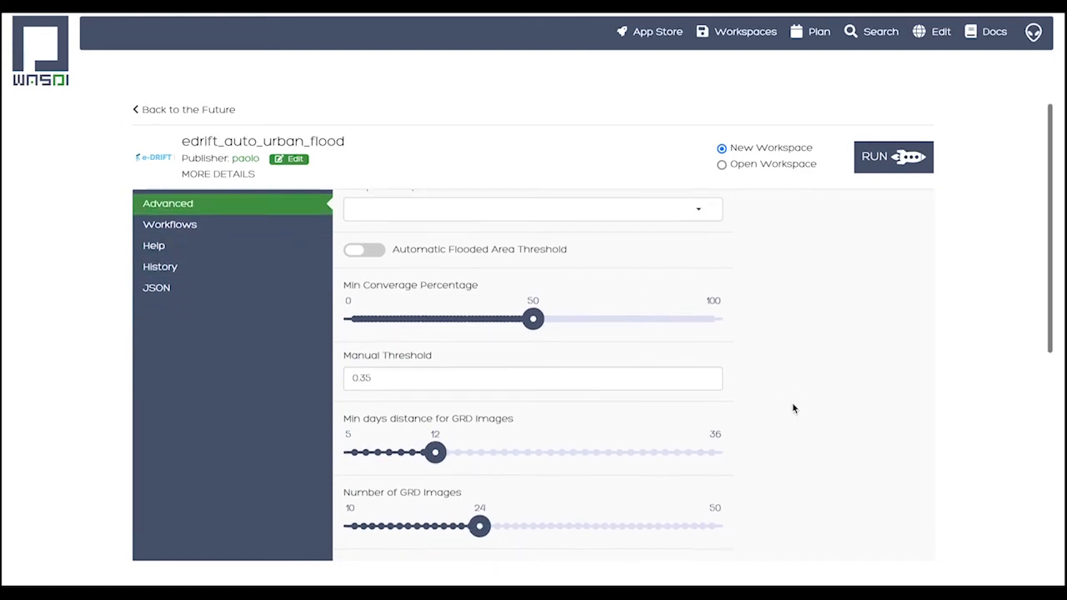
scroll(793, 408, "down", 3)
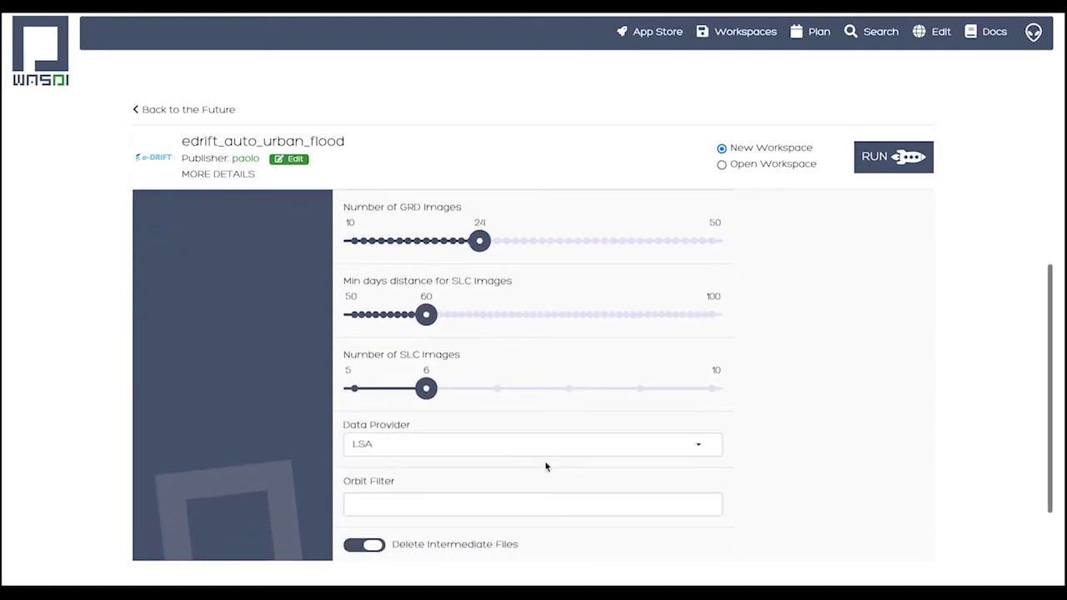
left_click(499, 501)
type("46")
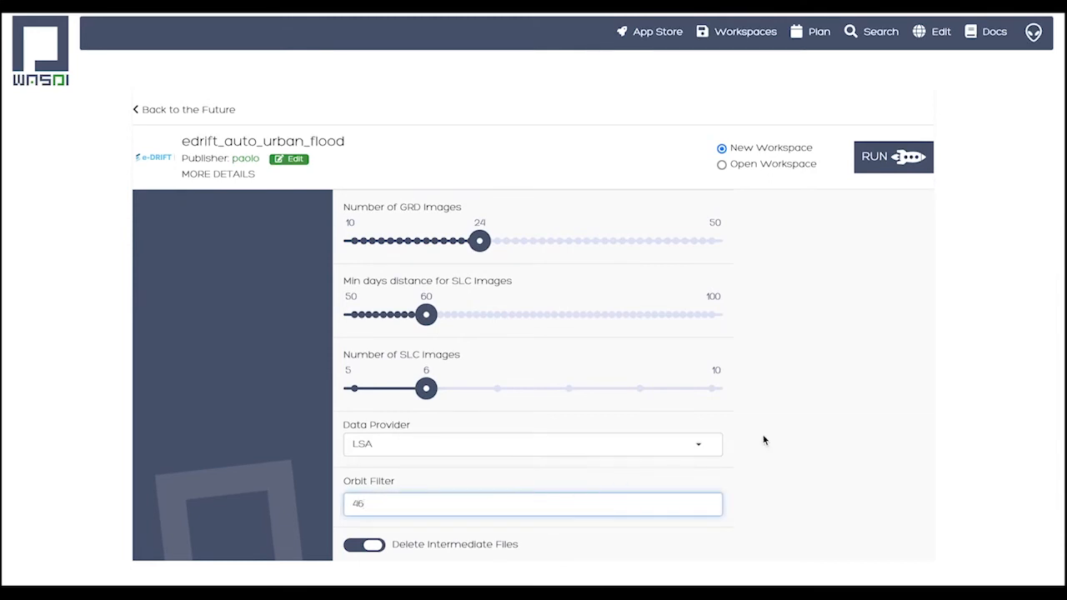
Review the advanced parameters, including the thresholds, GRD and SLC image settings, data provider and search days buffer
scroll(764, 427, "up", 3)
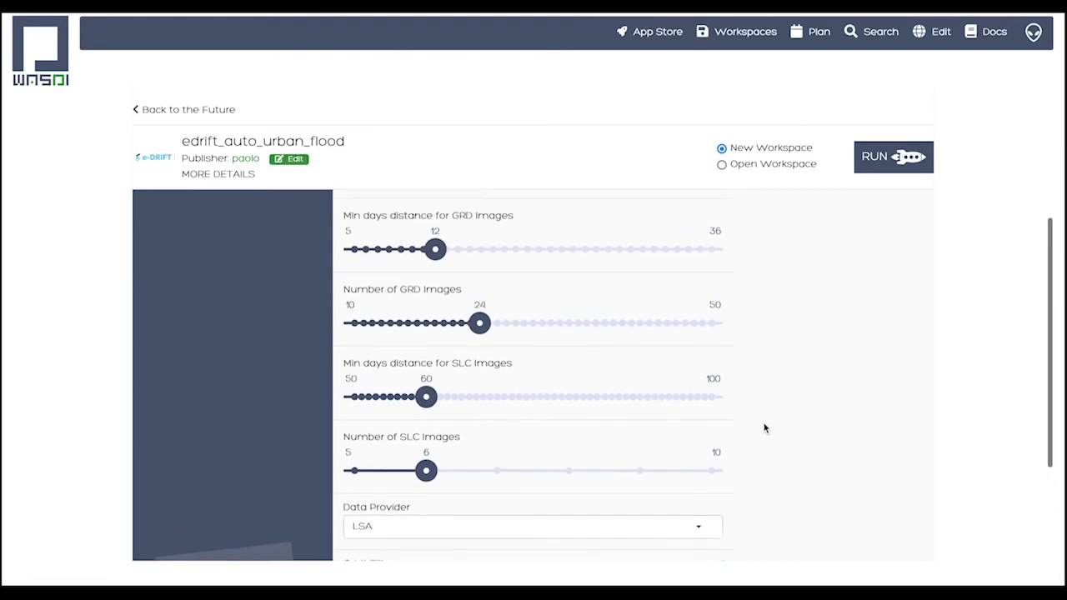
scroll(765, 428, "up", 2)
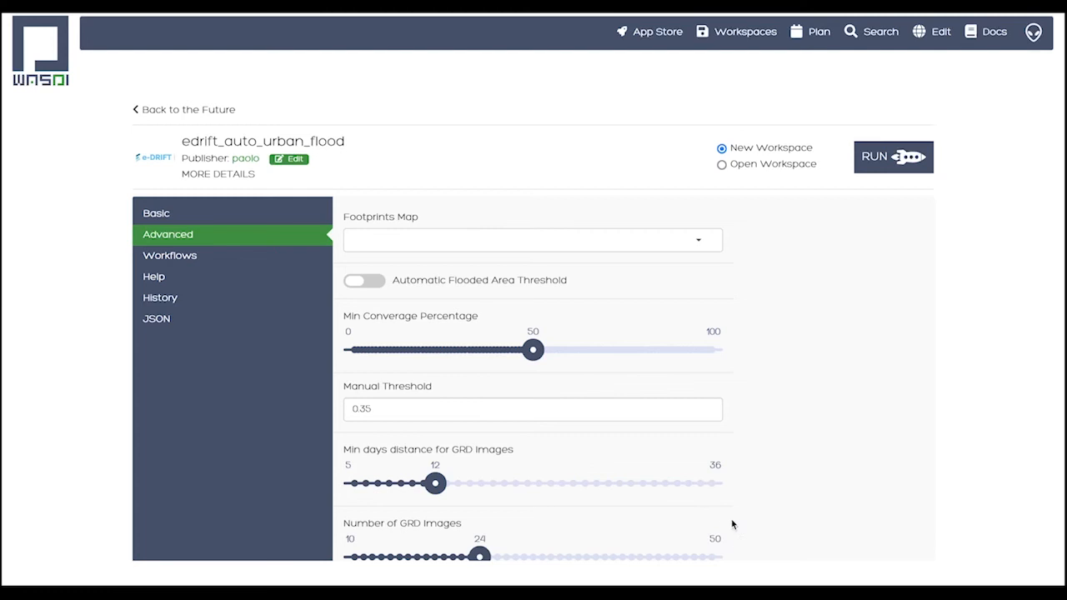
scroll(747, 520, "down", 3)
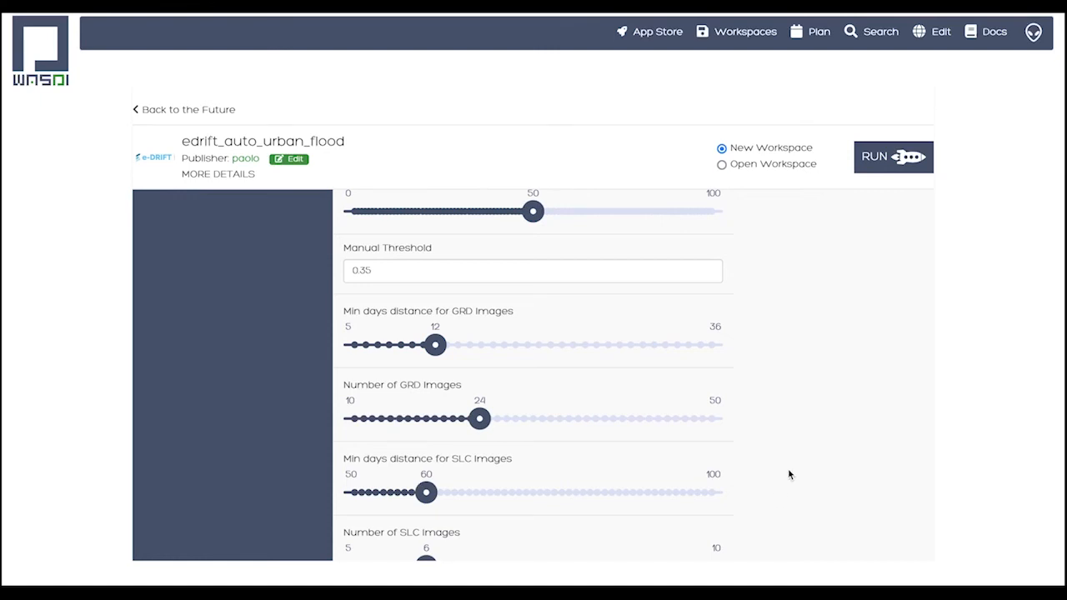
scroll(790, 474, "down", 5)
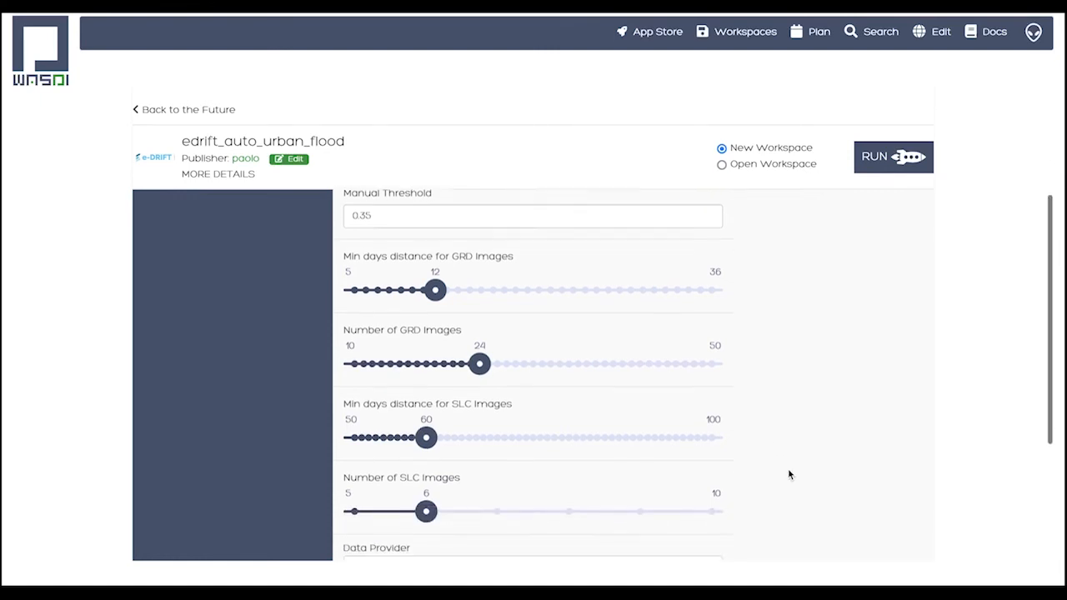
scroll(789, 474, "up", 2)
scroll(789, 474, "up", 5)
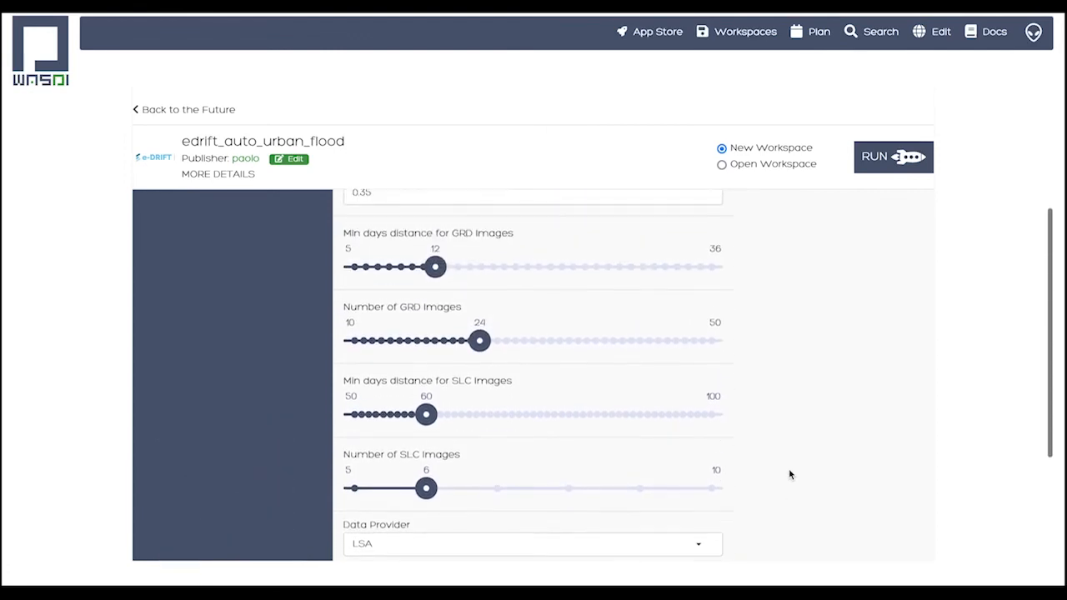
scroll(815, 489, "down", 8)
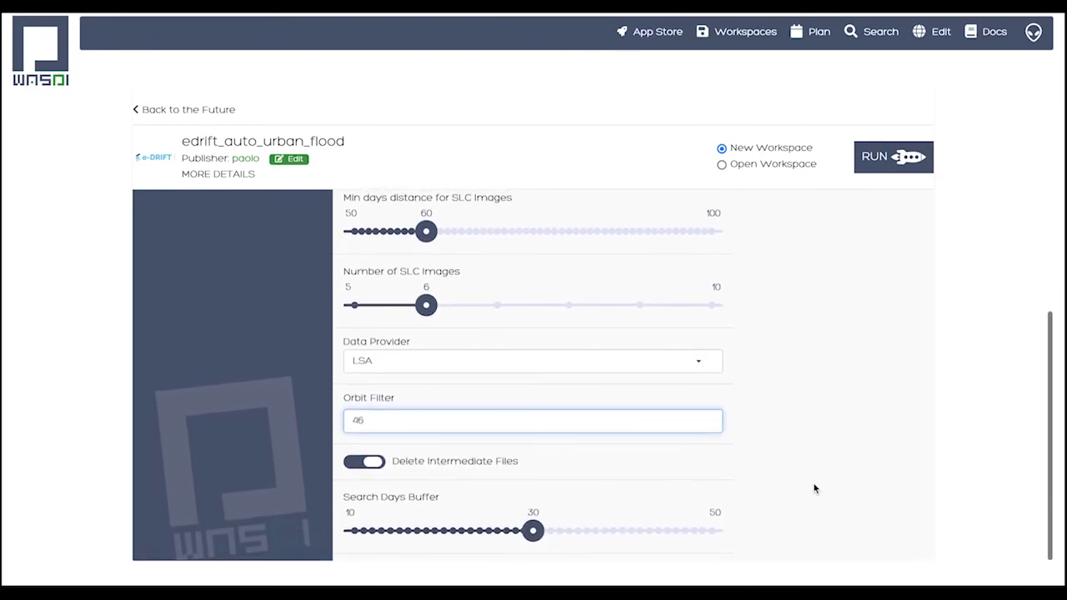
scroll(815, 489, "up", 4)
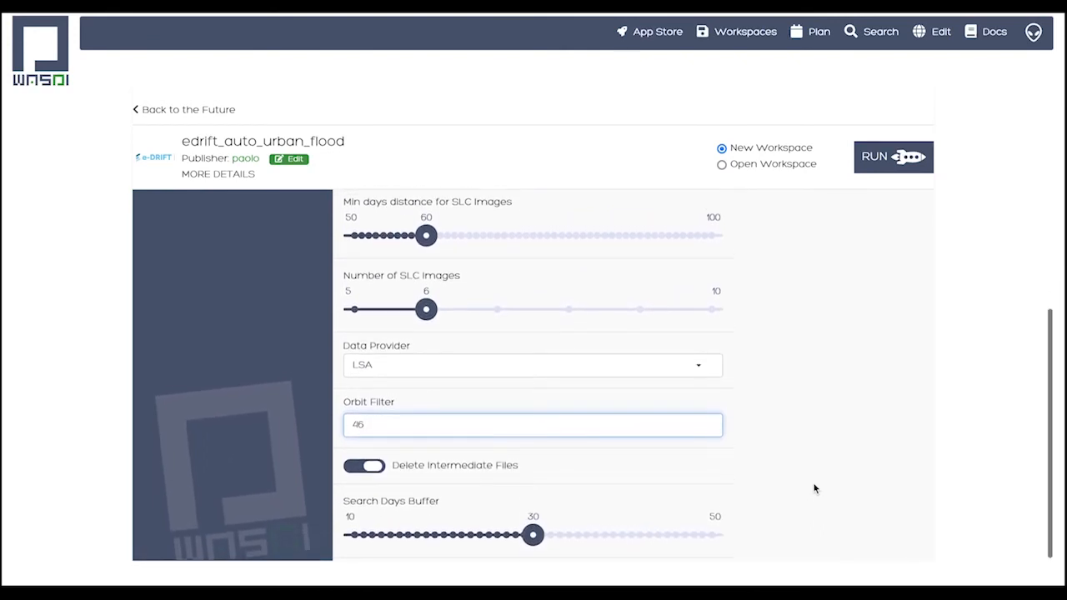
scroll(815, 488, "up", 7)
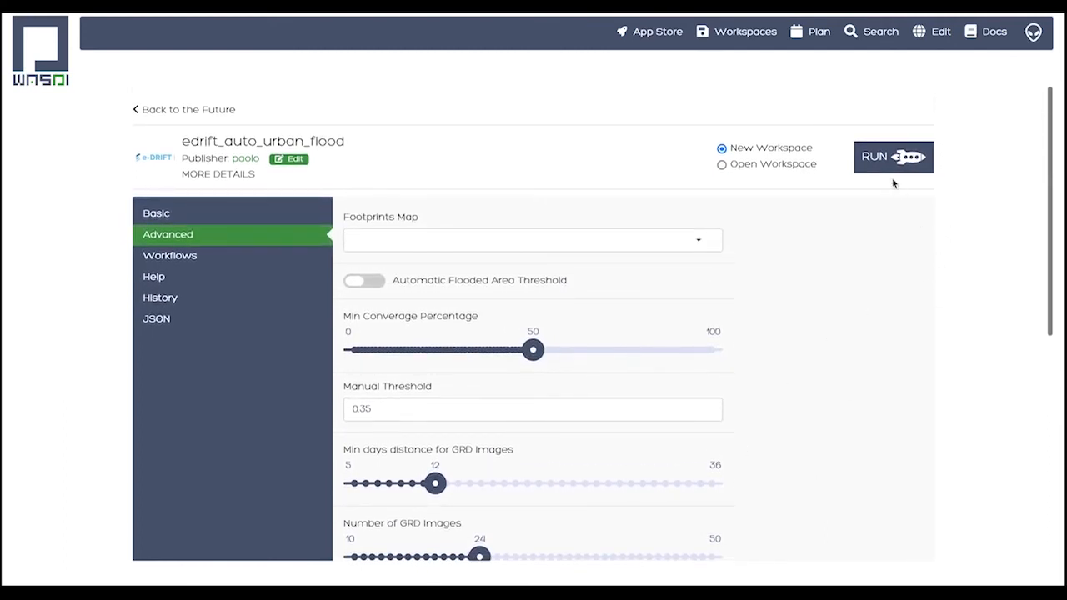
Choose an existing workspace for the application run, picking the one whose name starts with ADB_building_
left_click(722, 165)
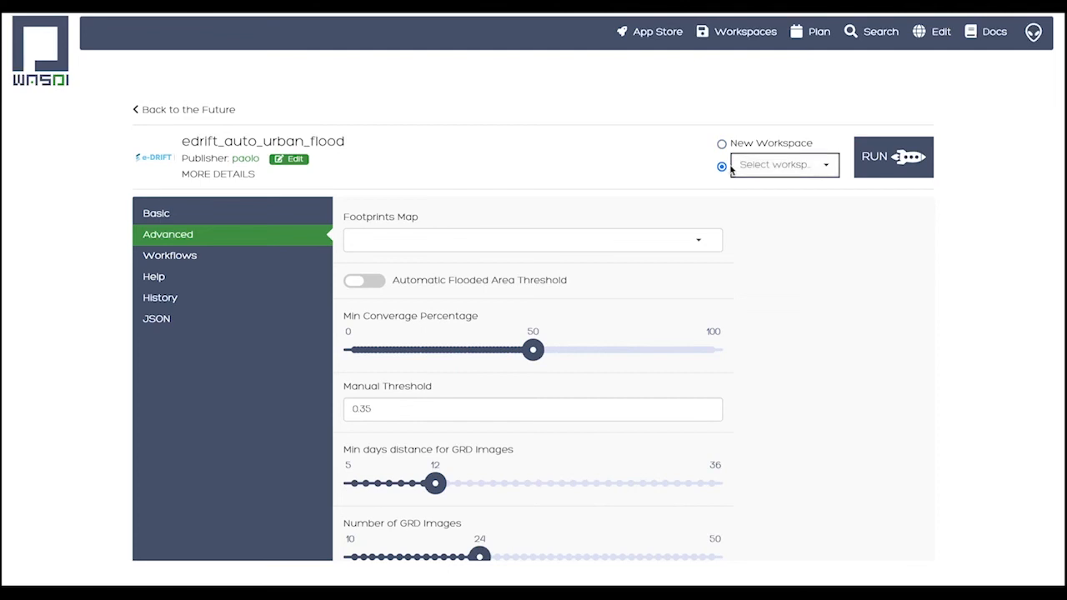
left_click(752, 165)
scroll(762, 222, "down", 5)
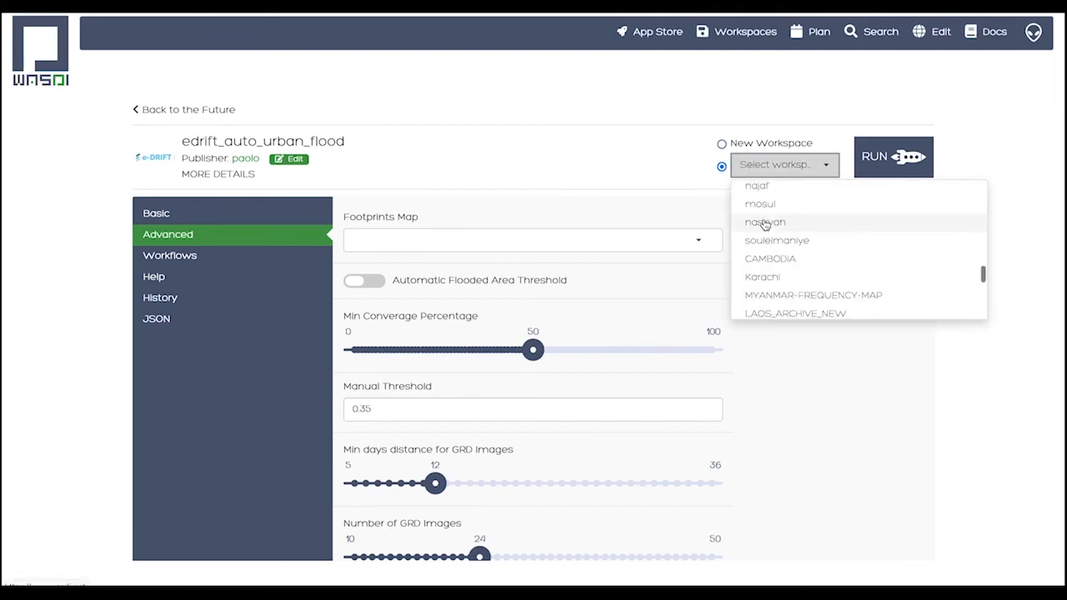
scroll(764, 225, "down", 10)
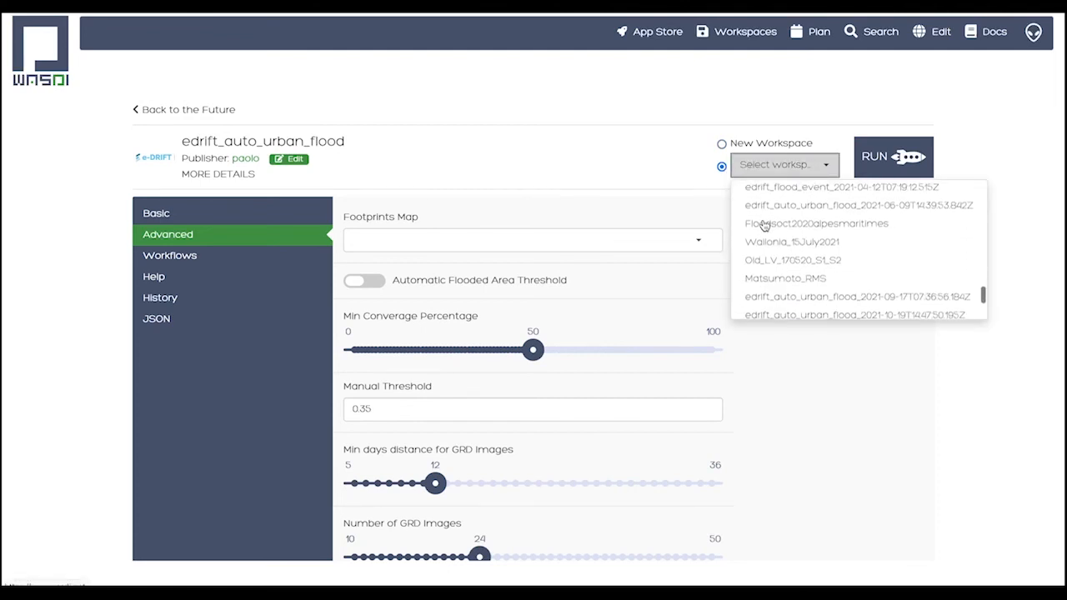
scroll(765, 225, "down", 3)
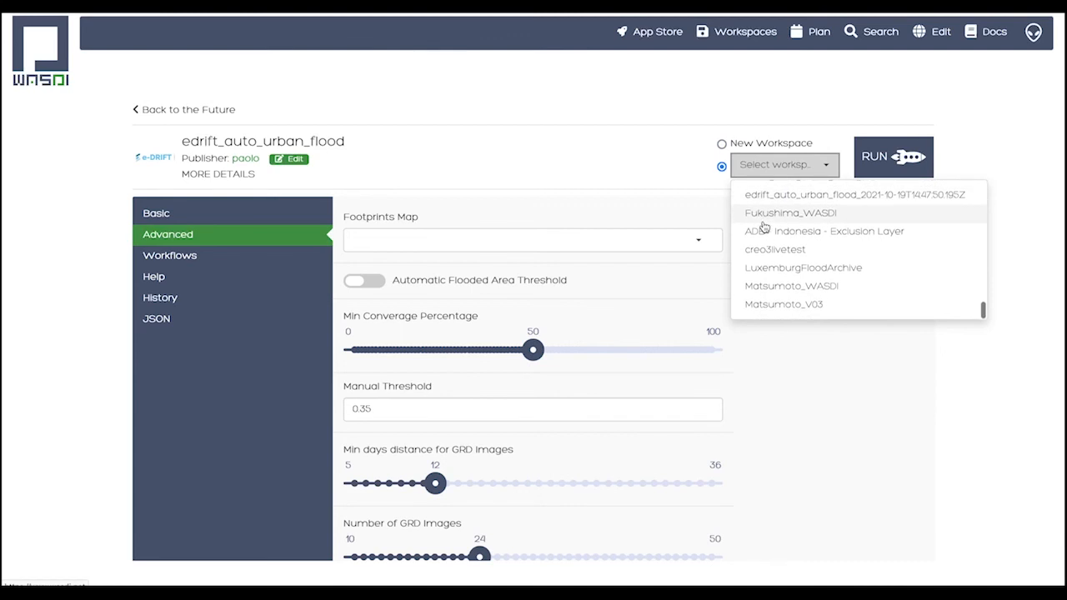
scroll(764, 227, "up", 2)
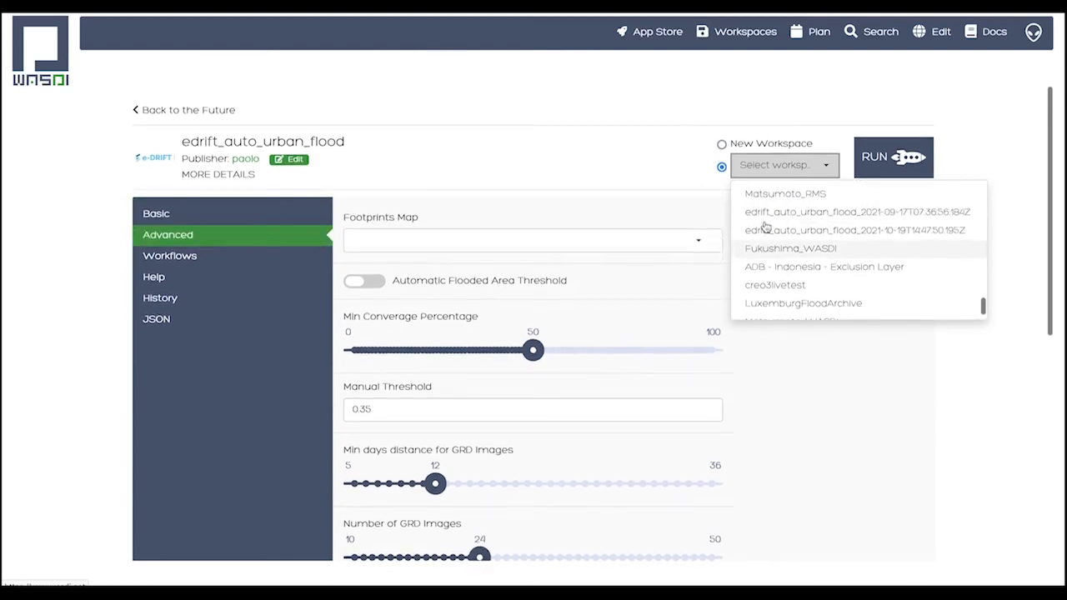
scroll(766, 227, "up", 5)
left_click(766, 227)
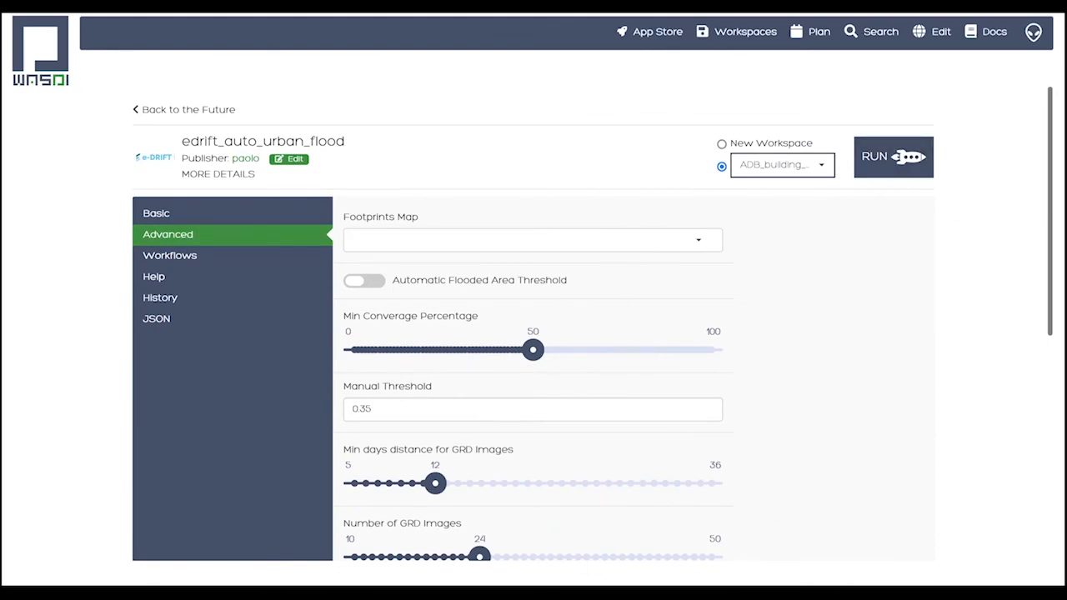
Open the edrift_auto_urban_flood workspace from the workspace list and look through its products
left_click(717, 26)
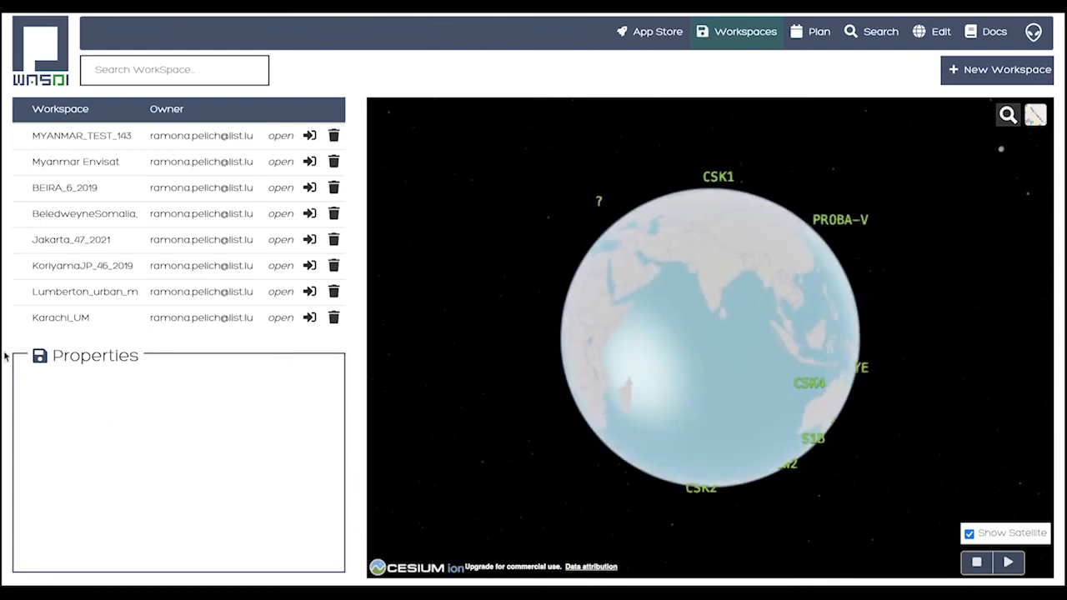
scroll(86, 275, "down", 3)
scroll(86, 275, "down", 4)
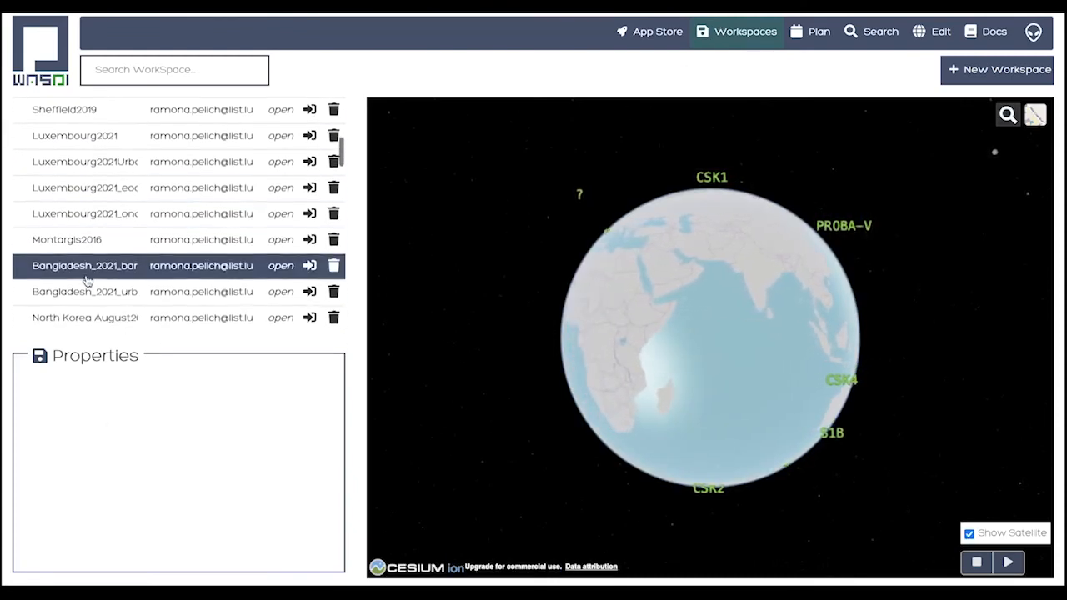
scroll(87, 280, "down", 2)
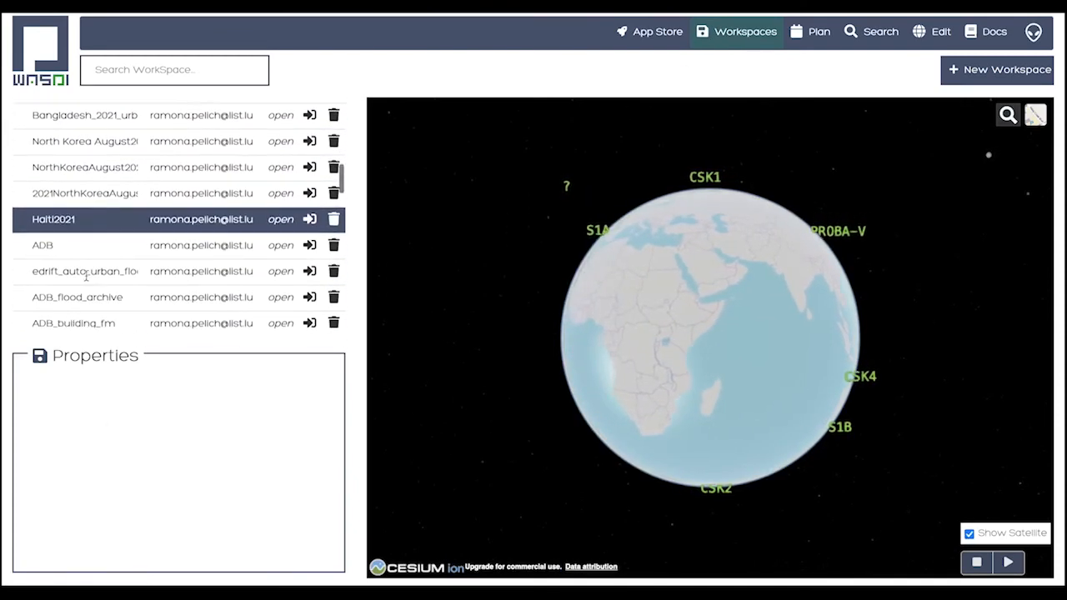
left_click(283, 273)
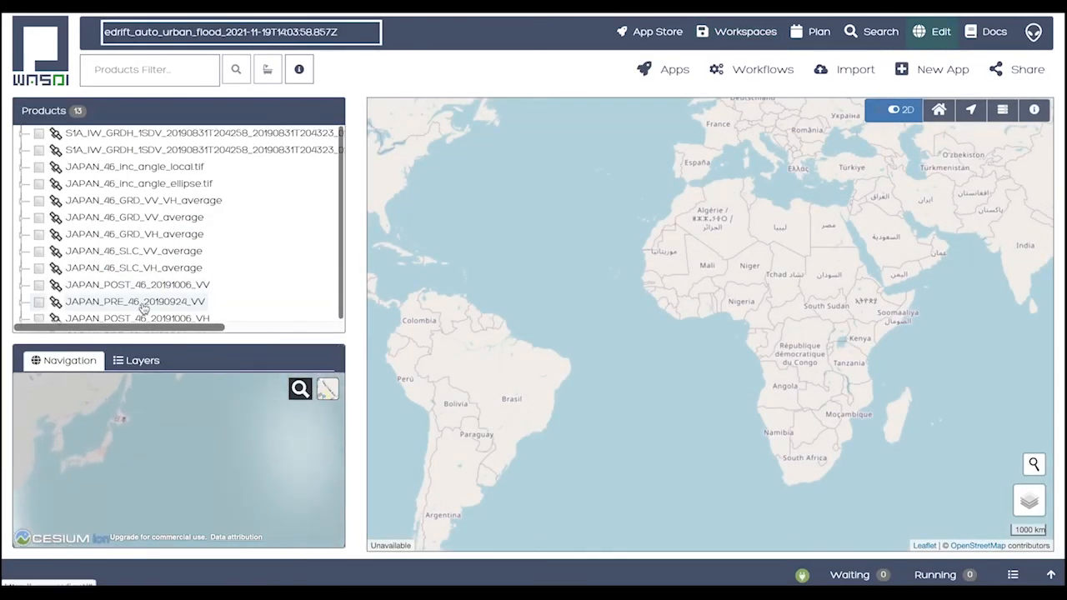
scroll(141, 306, "down", 1)
scroll(144, 308, "up", 1)
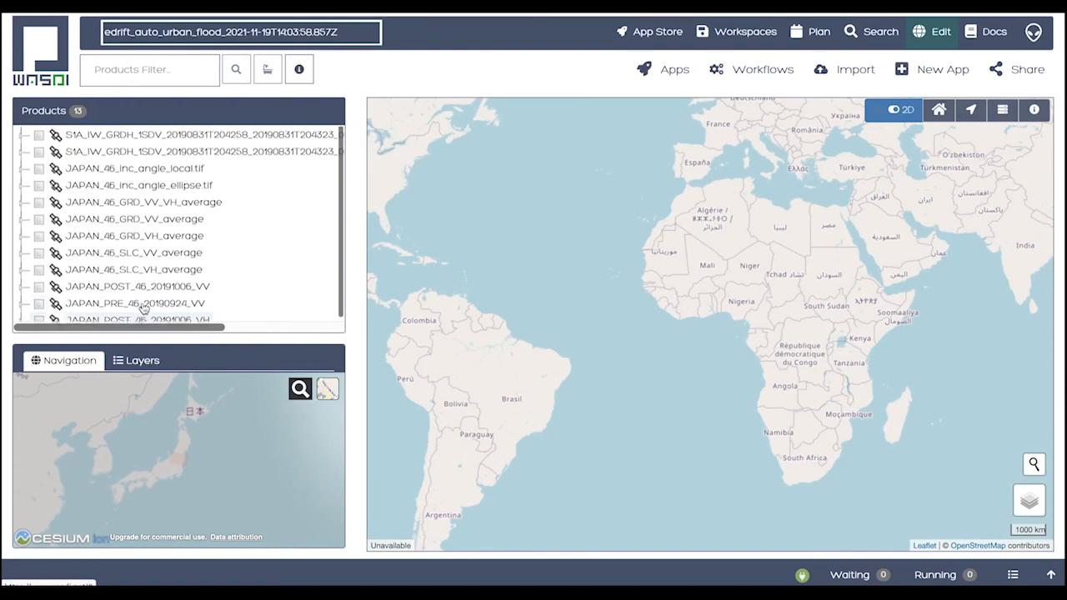
Open the ADB_building_fm workspace and display band_1 of JAPAN_46_buildings.tif on the map
scroll(144, 308, "down", 1)
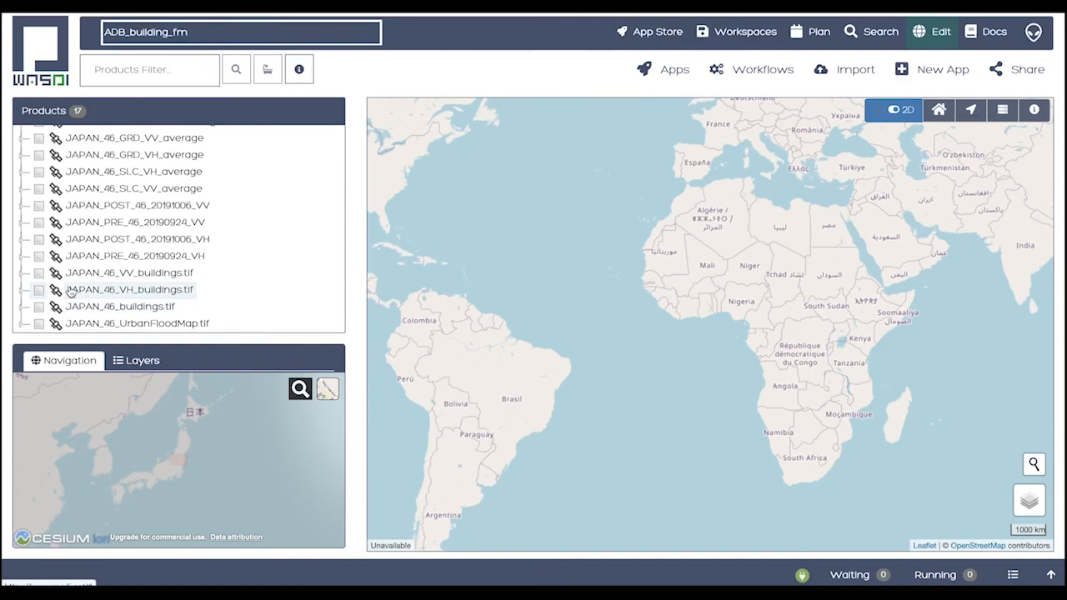
left_click(23, 308)
scroll(24, 311, "down", 1)
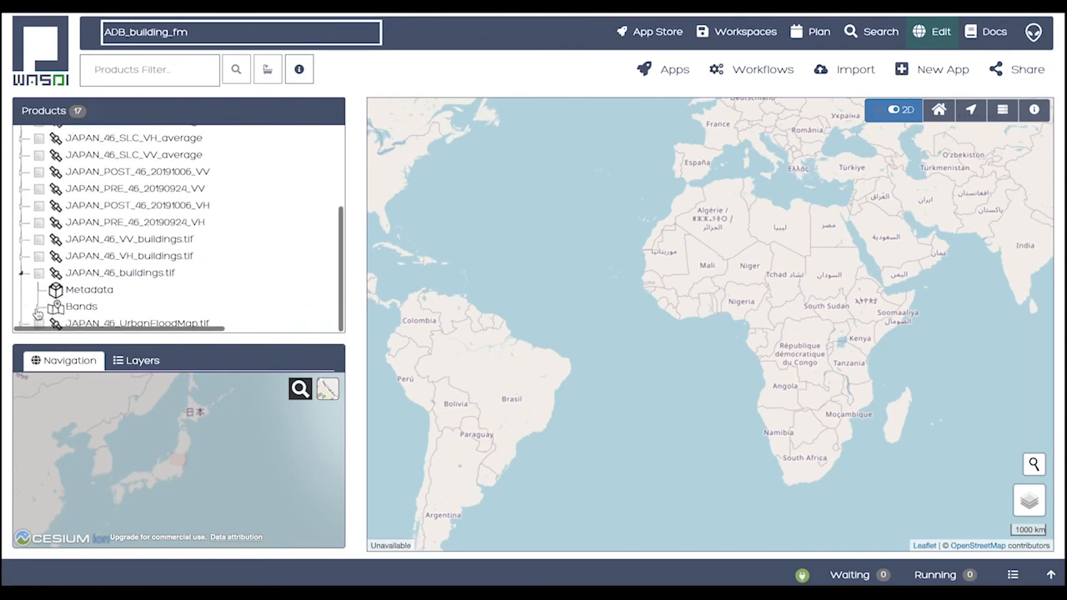
left_click(38, 308)
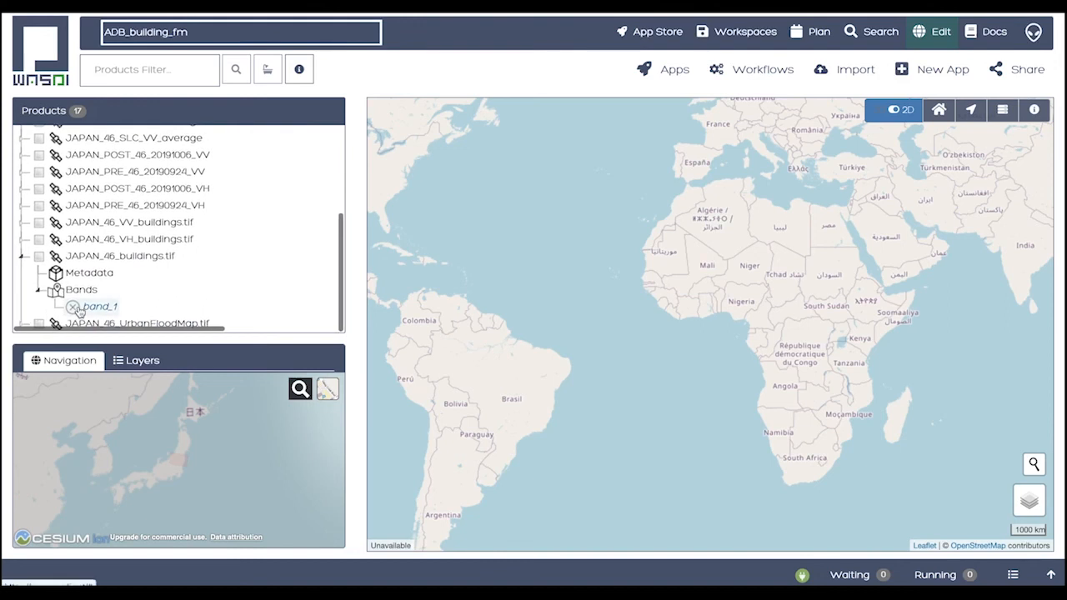
left_click(76, 309)
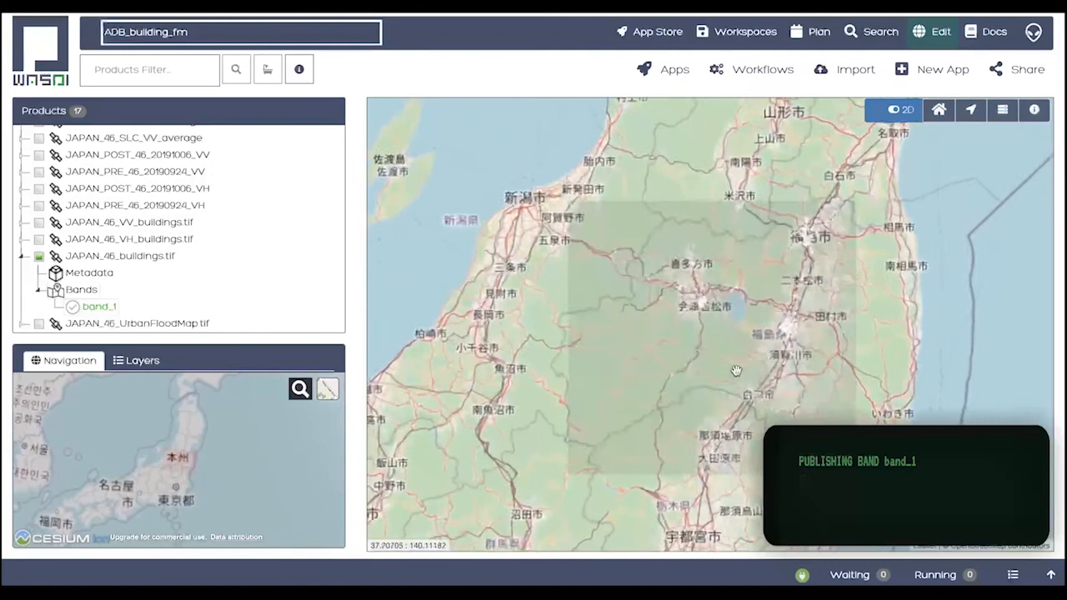
Switch the base map to EsriWorldImagery and inspect the mapped buildings around the lake and the towns east of it
mouse_move(1032, 503)
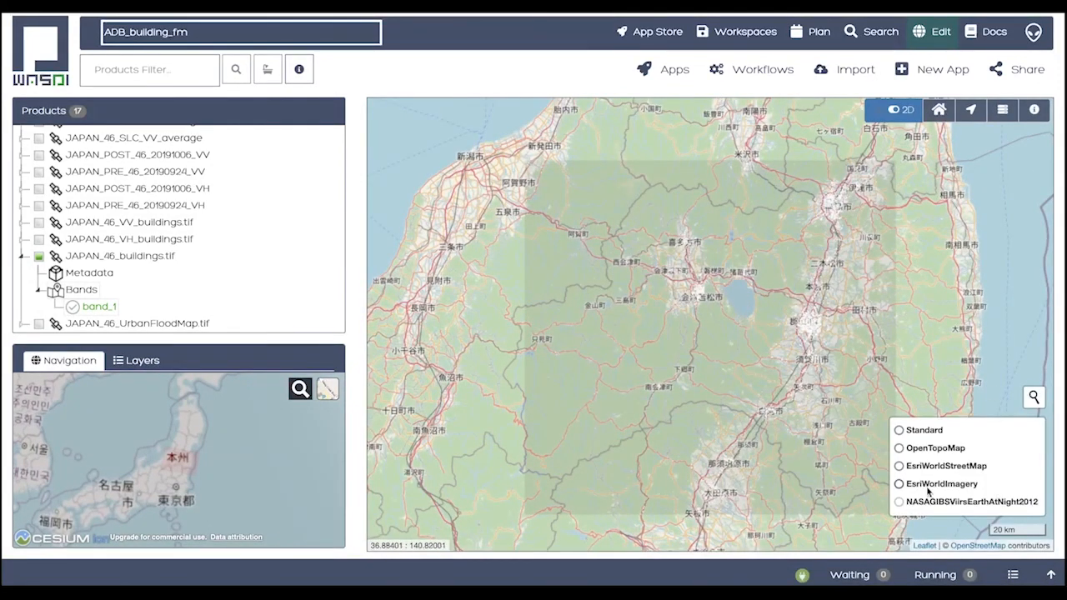
left_click(899, 484)
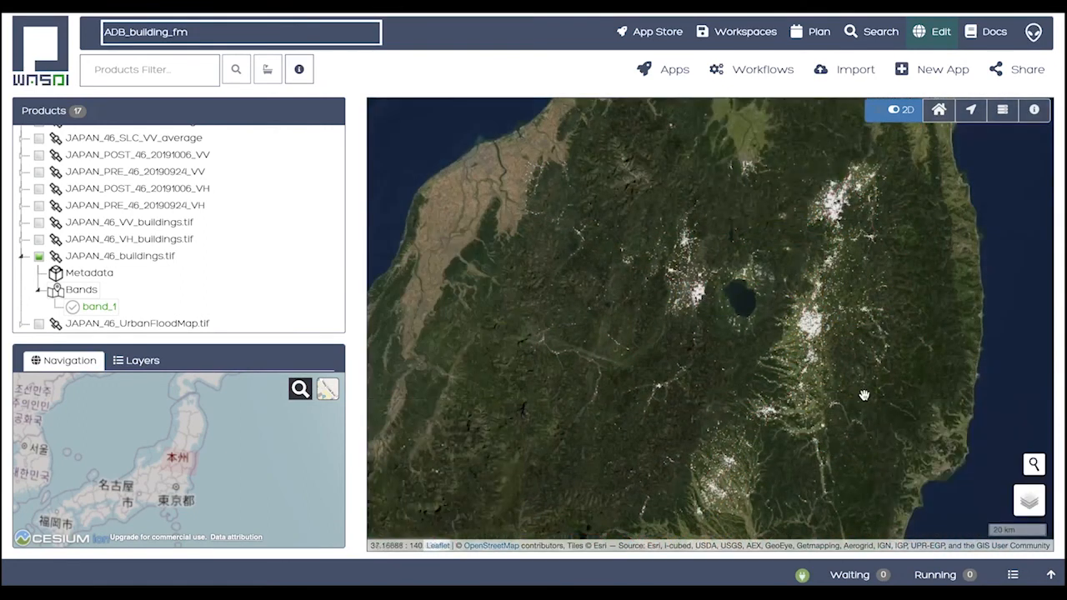
left_click_drag(825, 389, 781, 406)
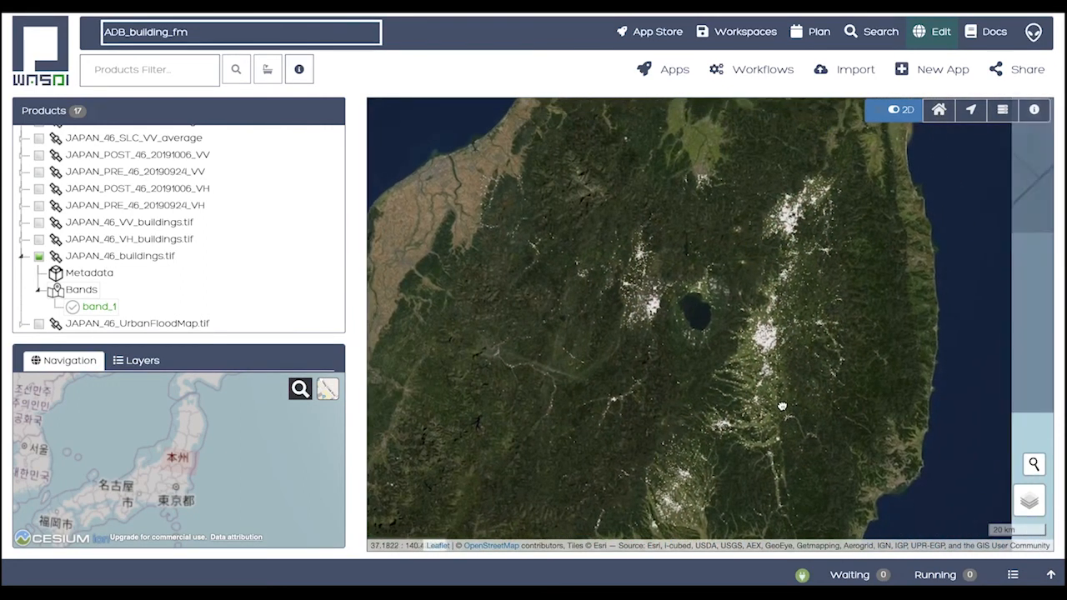
scroll(779, 405, "up", 1)
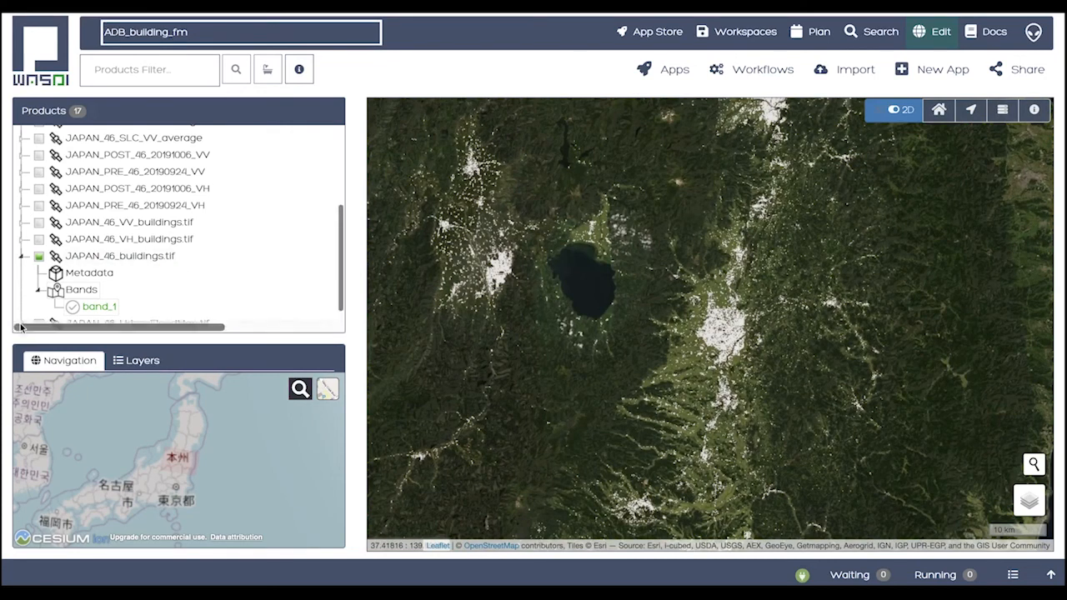
Display band_1 of JAPAN_46_UrbanFloodMap.tif over the buildings and inspect the flooded areas of the city along the river
left_click(21, 325)
scroll(58, 304, "down", 1)
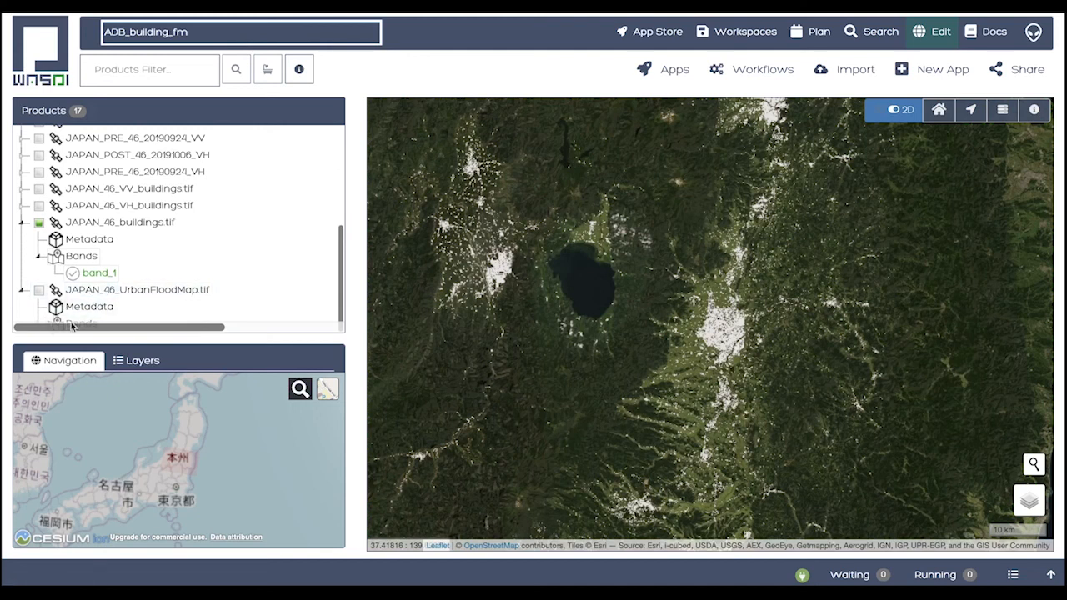
scroll(72, 325, "down", 1)
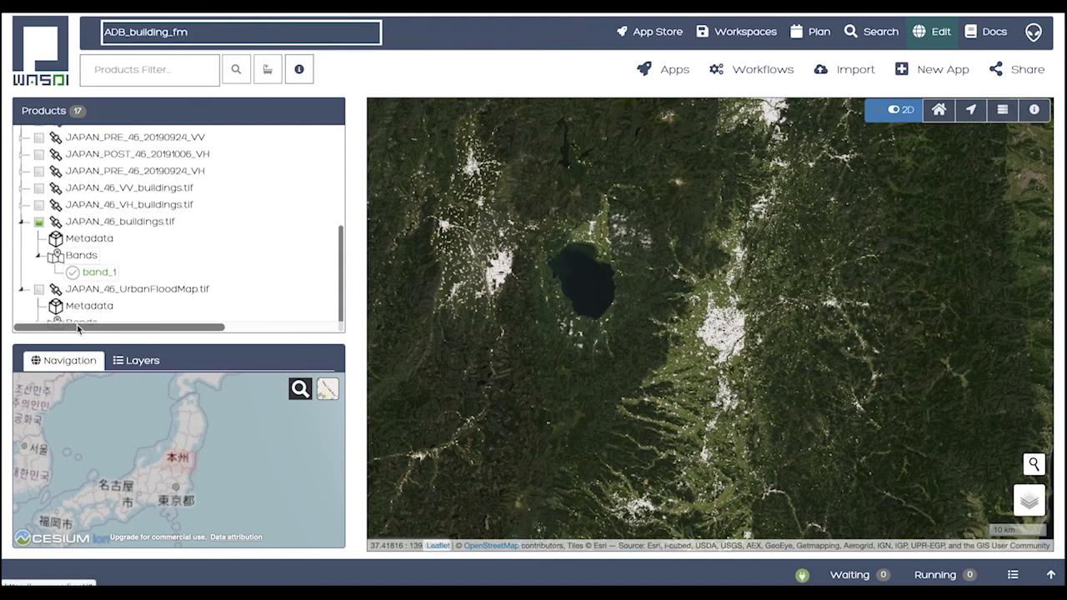
left_click(73, 323)
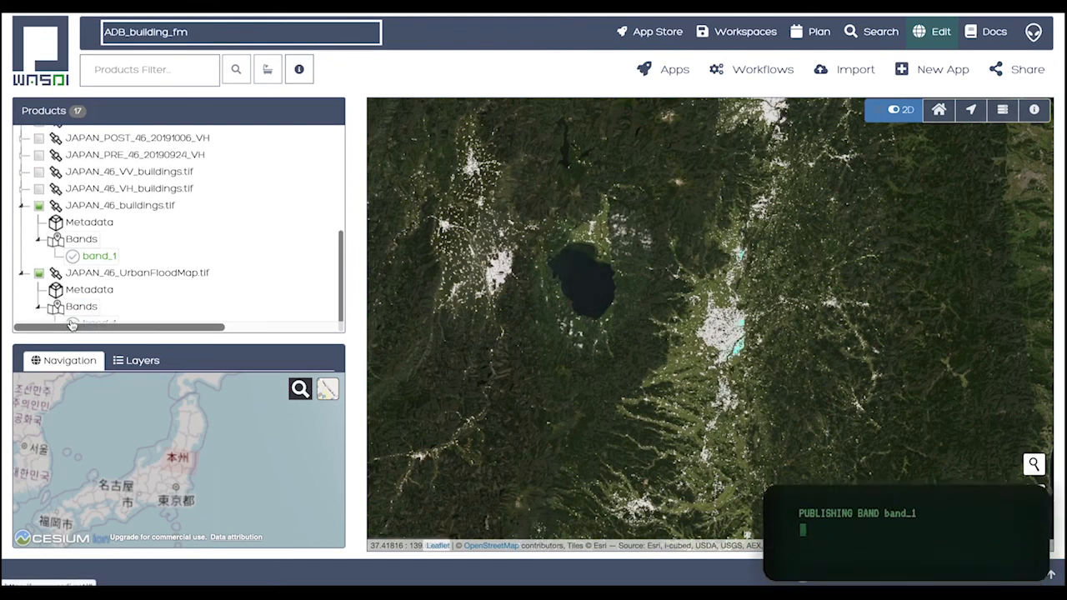
scroll(794, 325, "up", 2)
left_click_drag(797, 330, 805, 351)
scroll(712, 350, "up", 2)
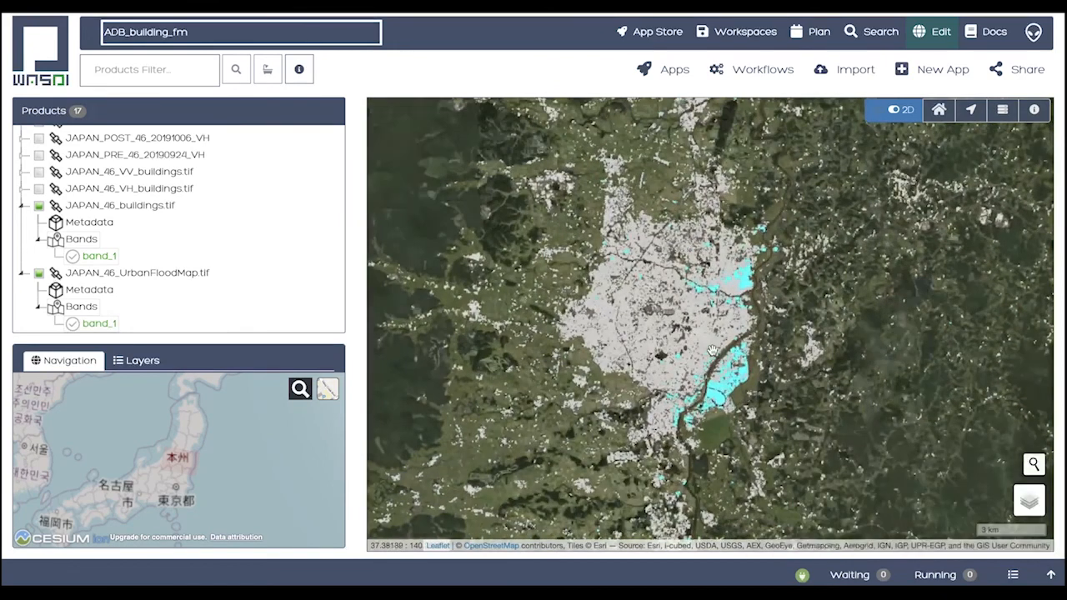